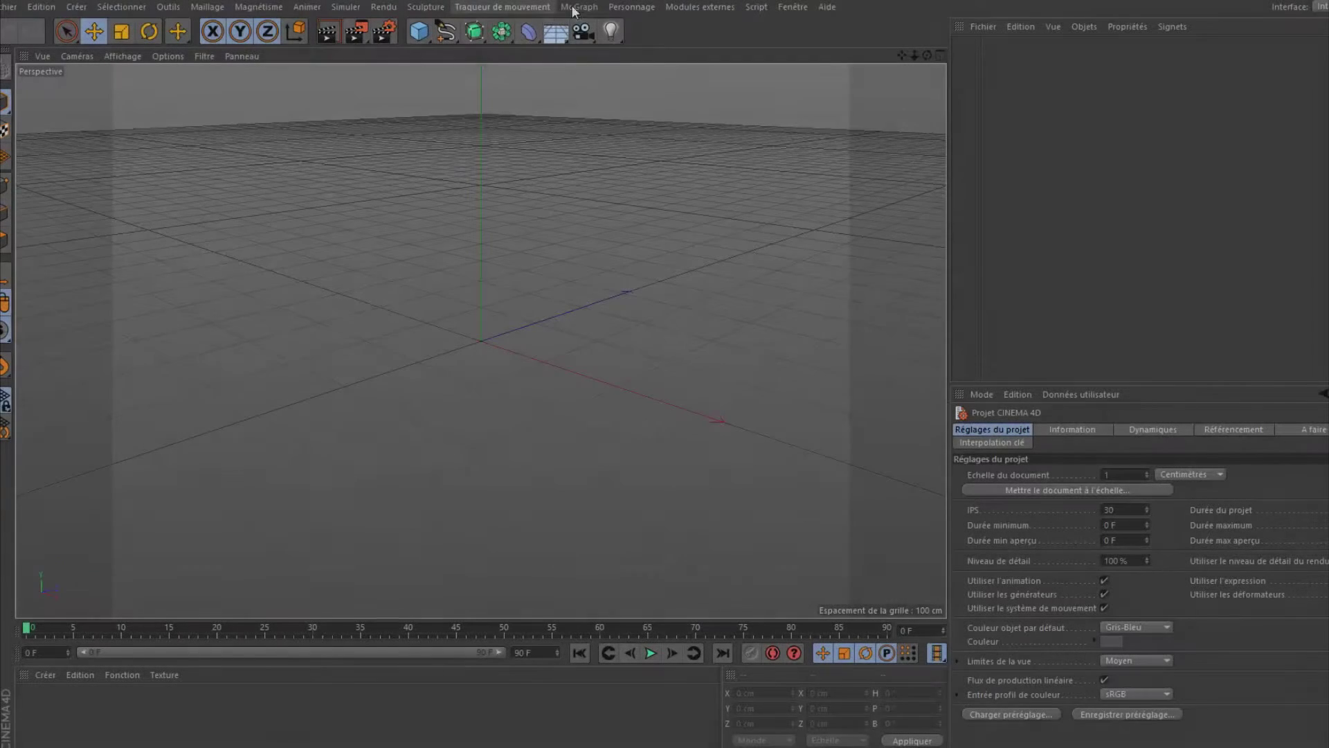
# Add a MoText object and replace 'Texte' with 'TUTO' and 'CINEMA 4D' on two lines
pyautogui.click(580, 7)
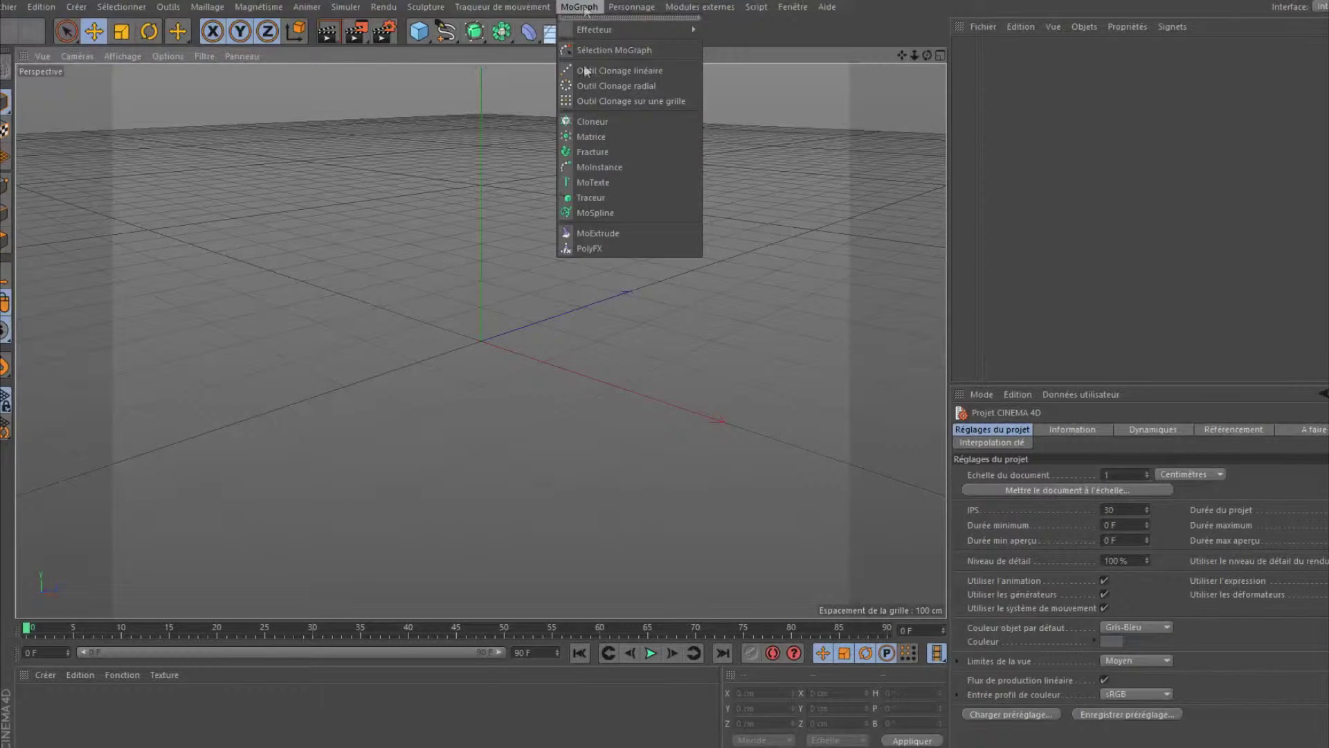
pyautogui.click(604, 180)
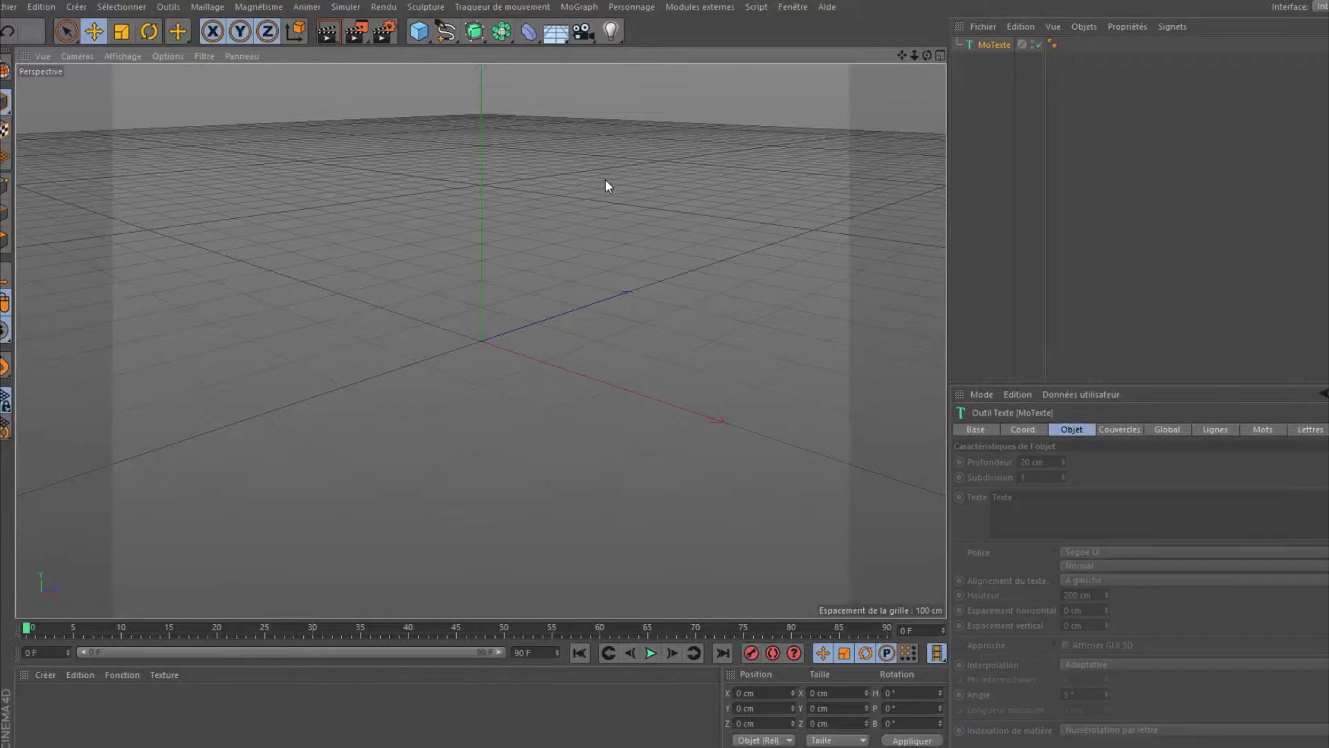
pyautogui.doubleClick(1022, 497)
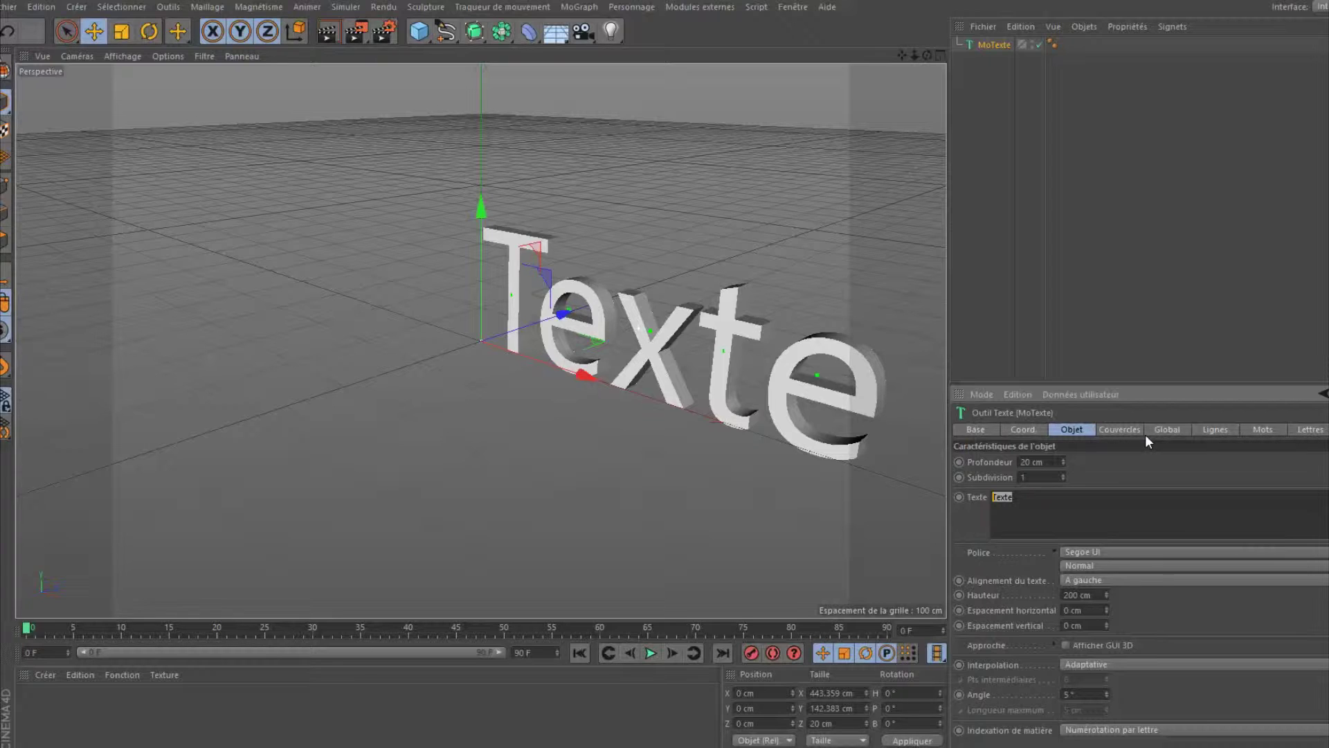
pyautogui.write('TUTO ')
pyautogui.write('CIN')
pyautogui.write('EMA ')
pyautogui.write('4D')
# Center-align the text lines and set the font to Arial Black
pyautogui.click(1151, 582)
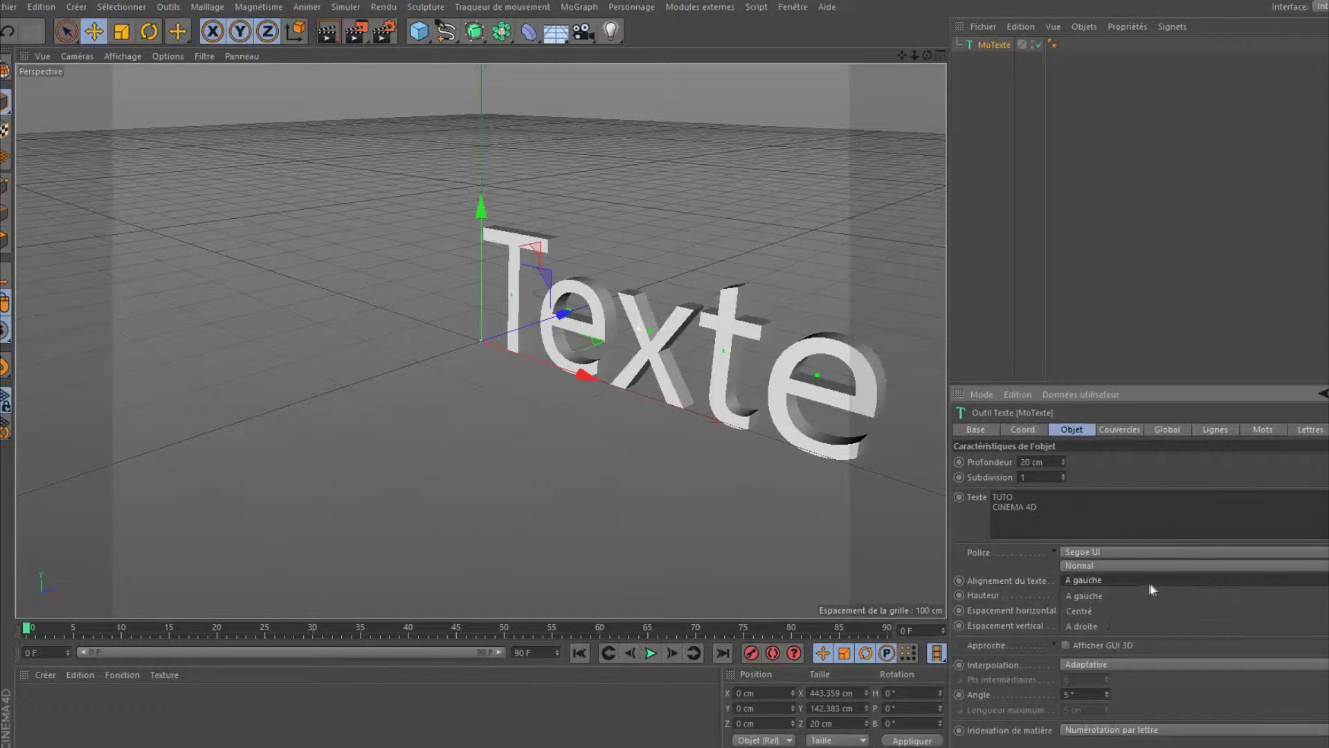
pyautogui.click(1099, 605)
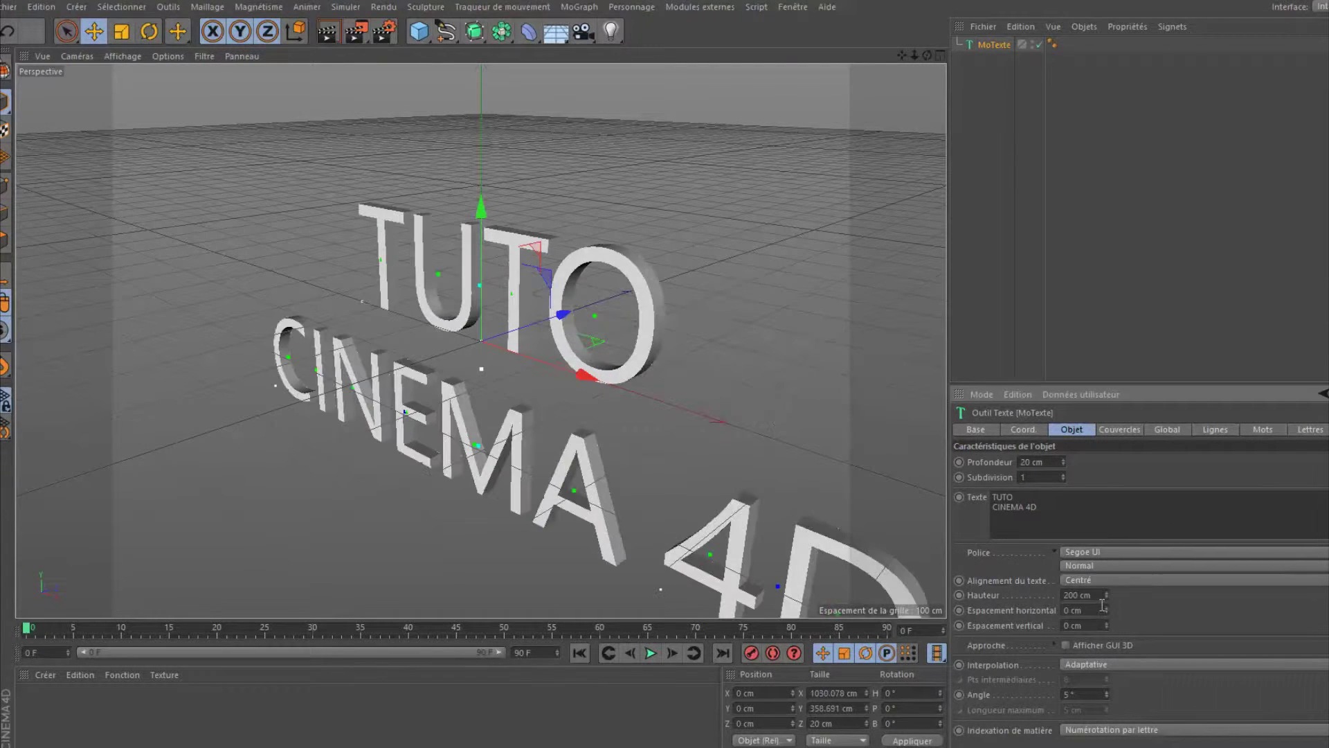
pyautogui.click(1133, 551)
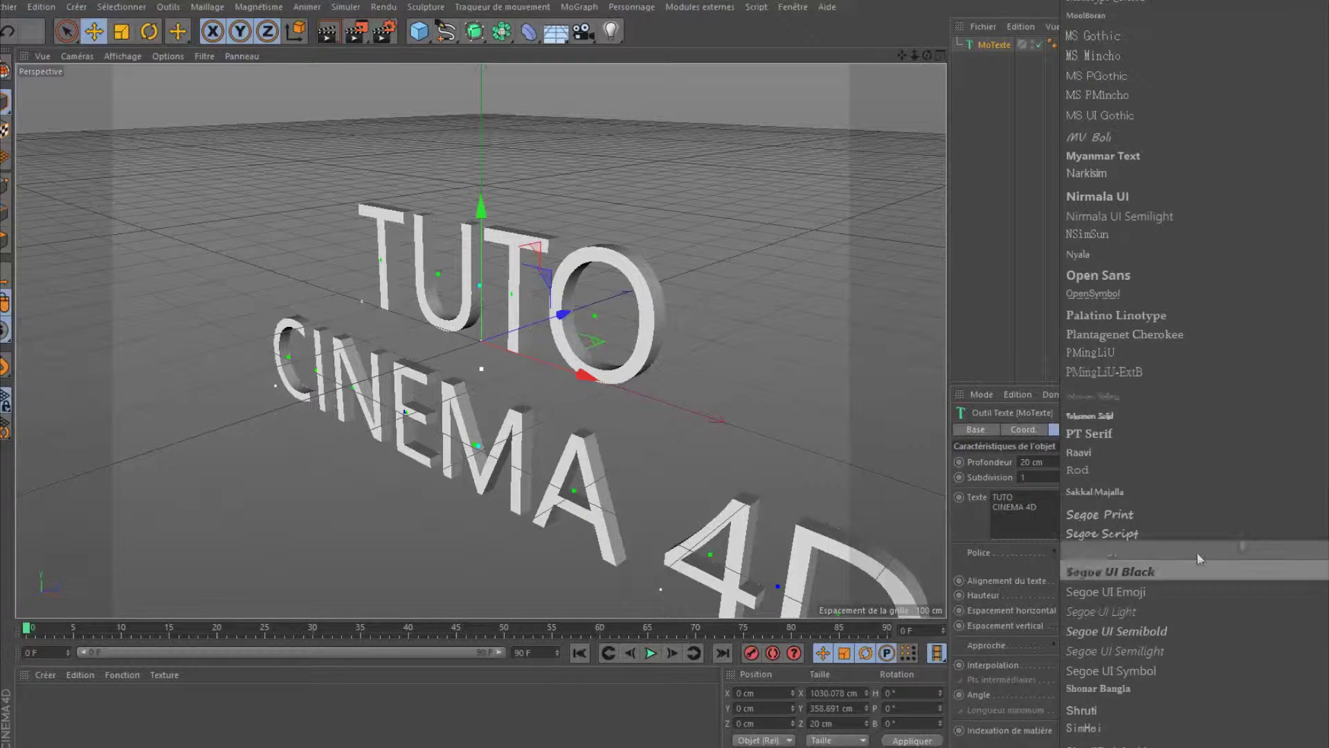
pyautogui.scroll(5, 1142, 346)
pyautogui.scroll(5, 1177, 311)
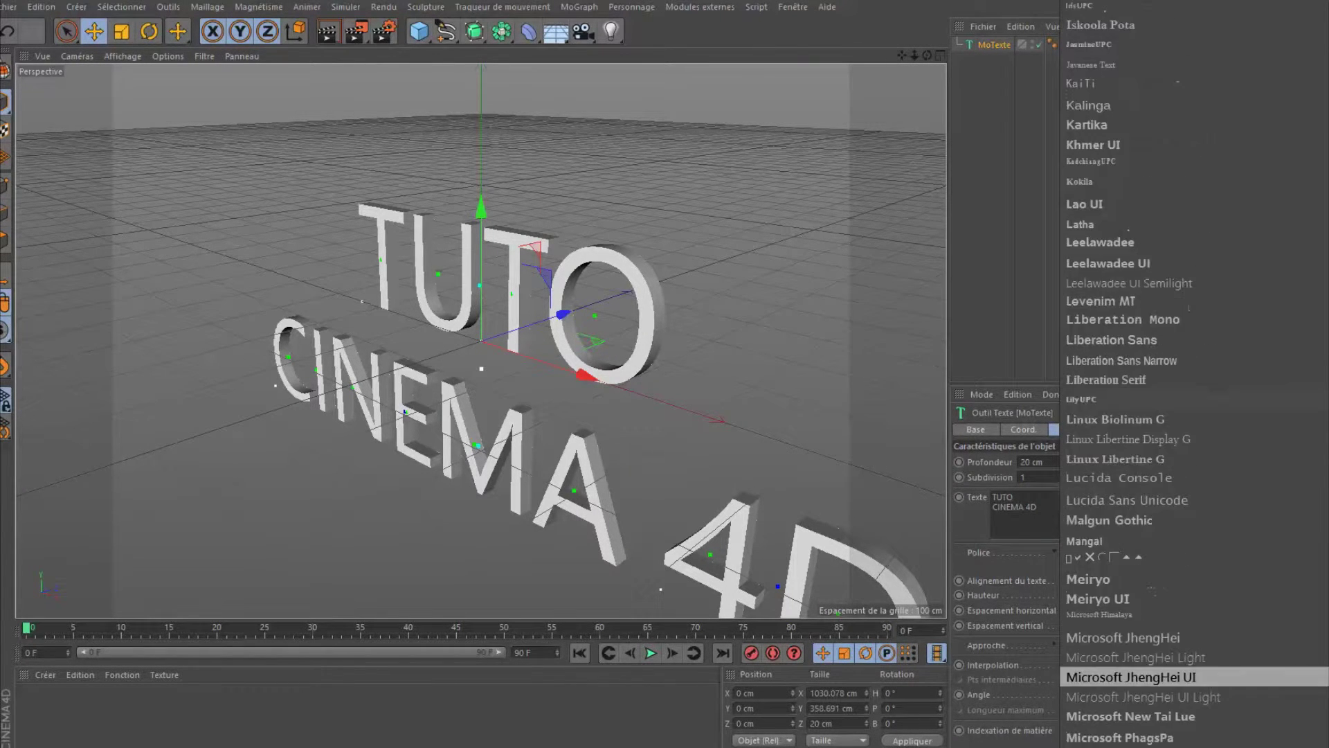
pyautogui.scroll(5, 1232, 277)
pyautogui.scroll(5, 1251, 246)
pyautogui.scroll(2, 1252, 246)
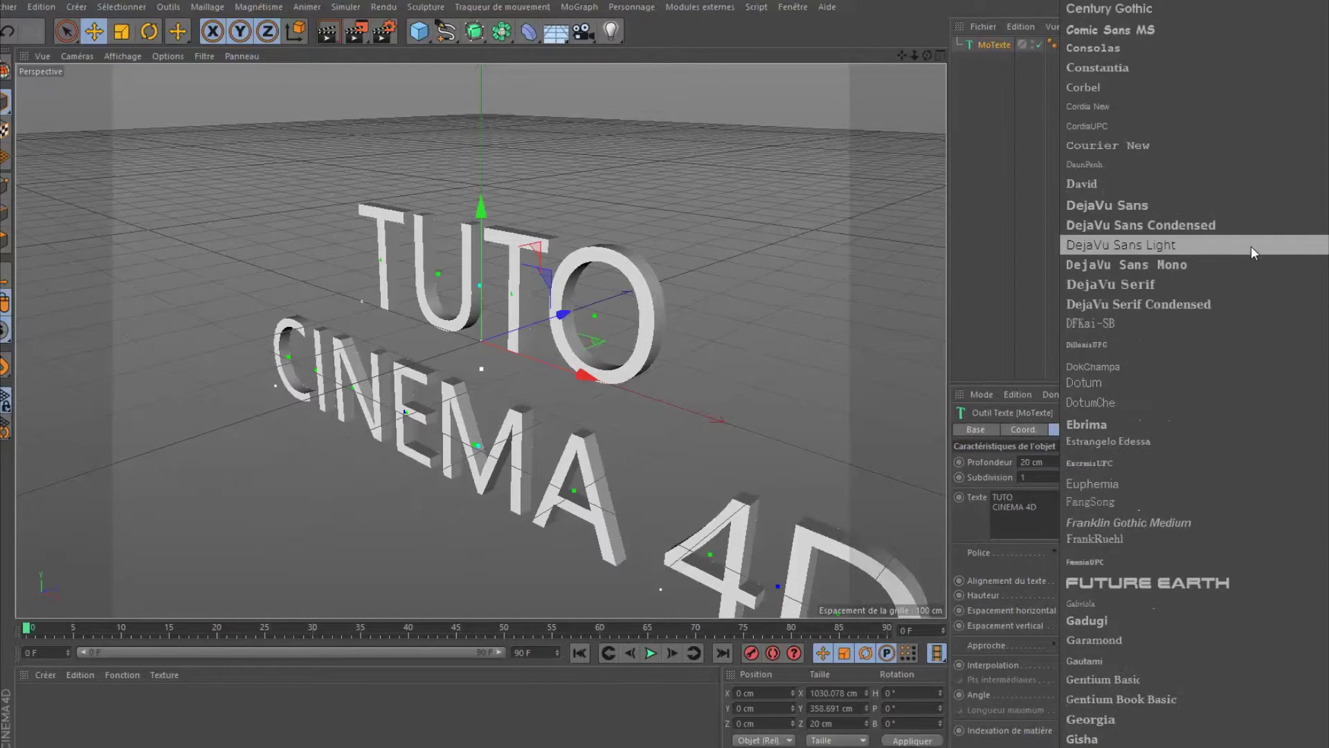
pyautogui.scroll(3, 1249, 239)
pyautogui.scroll(3, 1246, 230)
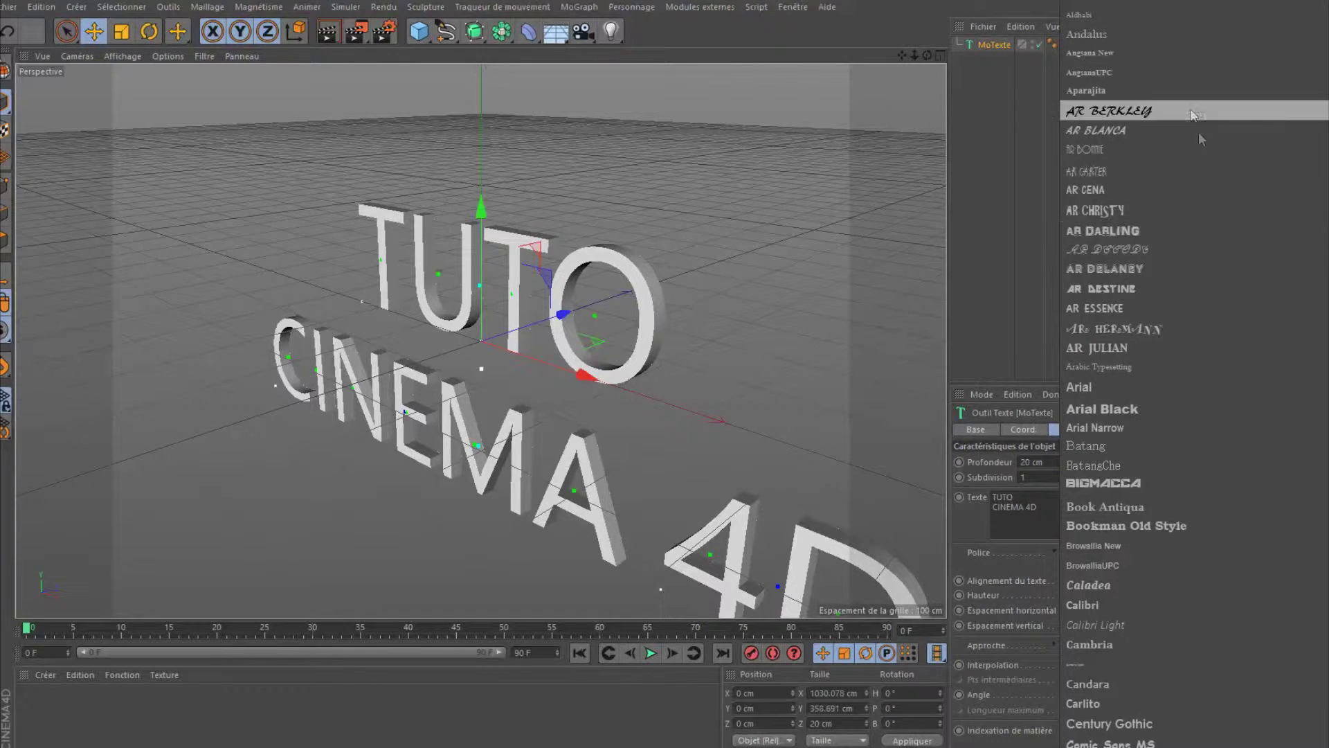
pyautogui.click(1107, 410)
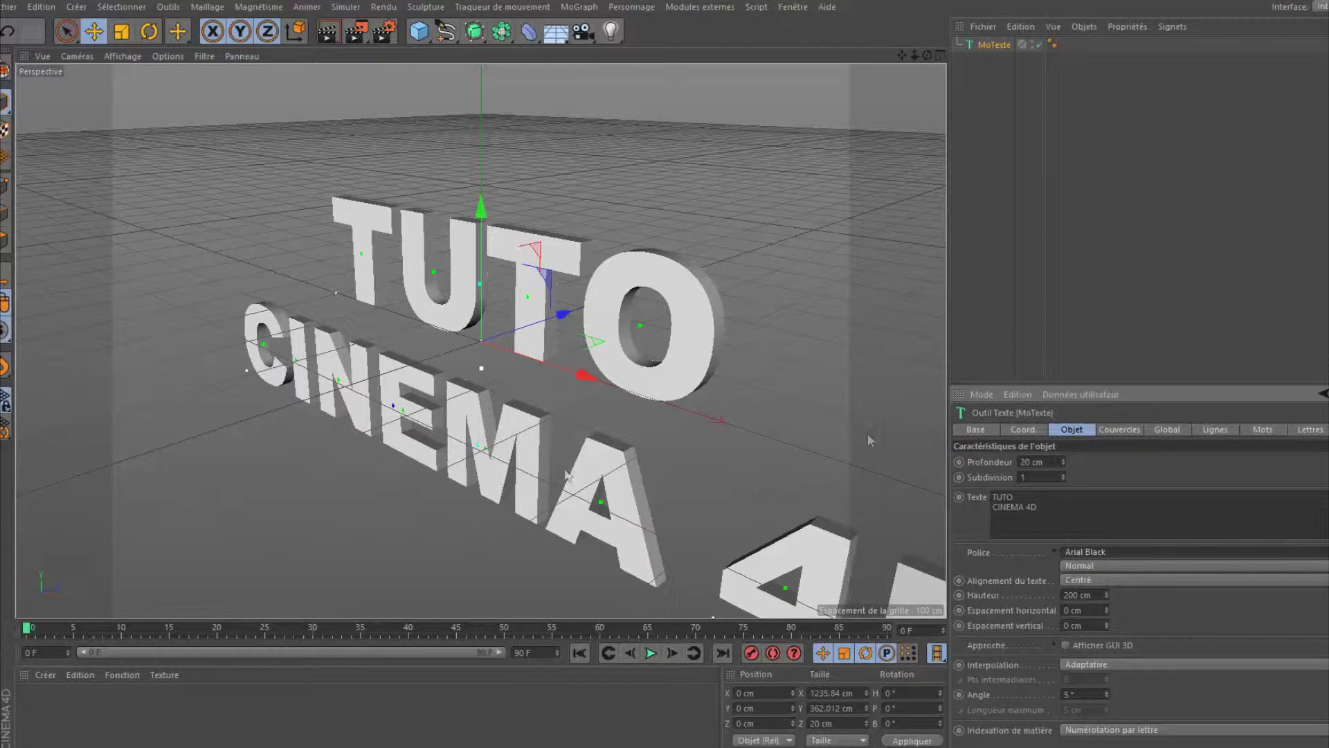
# Raise the extrusion depth from 20 cm to 50 cm and orbit to face the text
pyautogui.click(1022, 462)
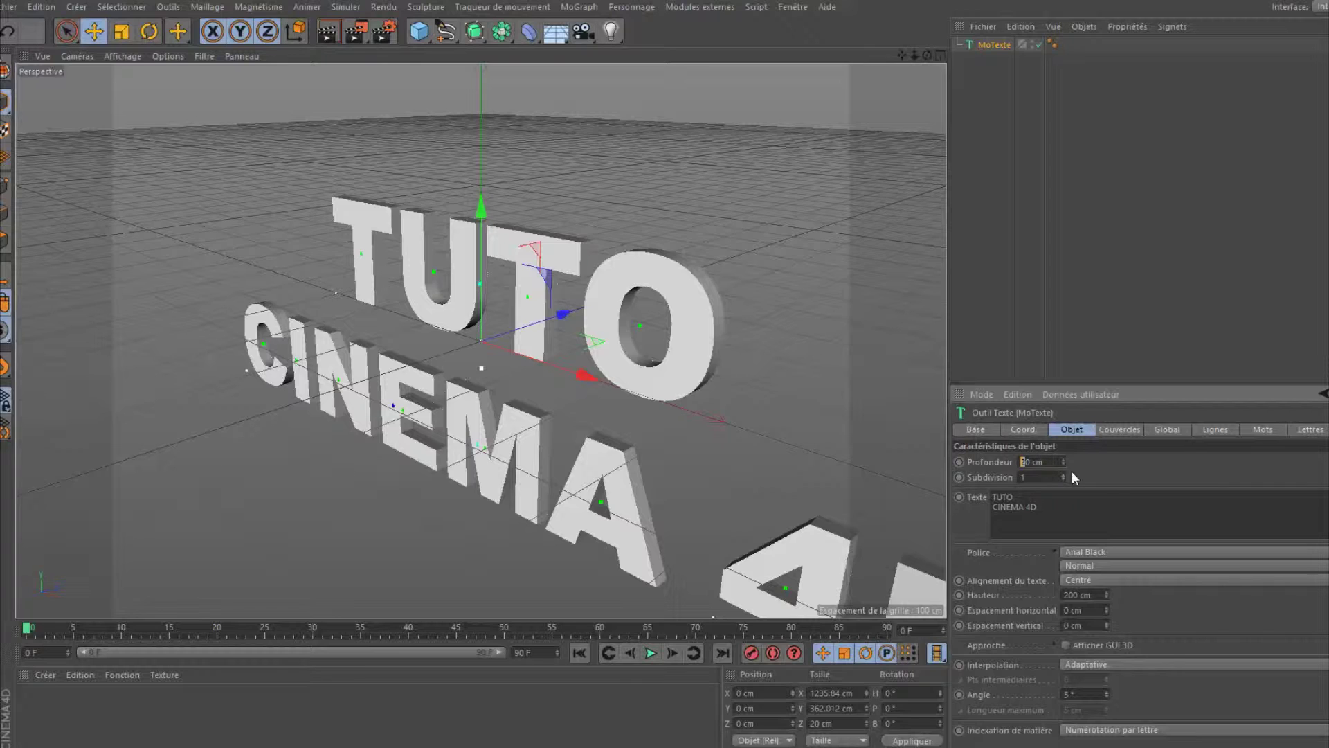
pyautogui.write('5')
pyautogui.click(1078, 523)
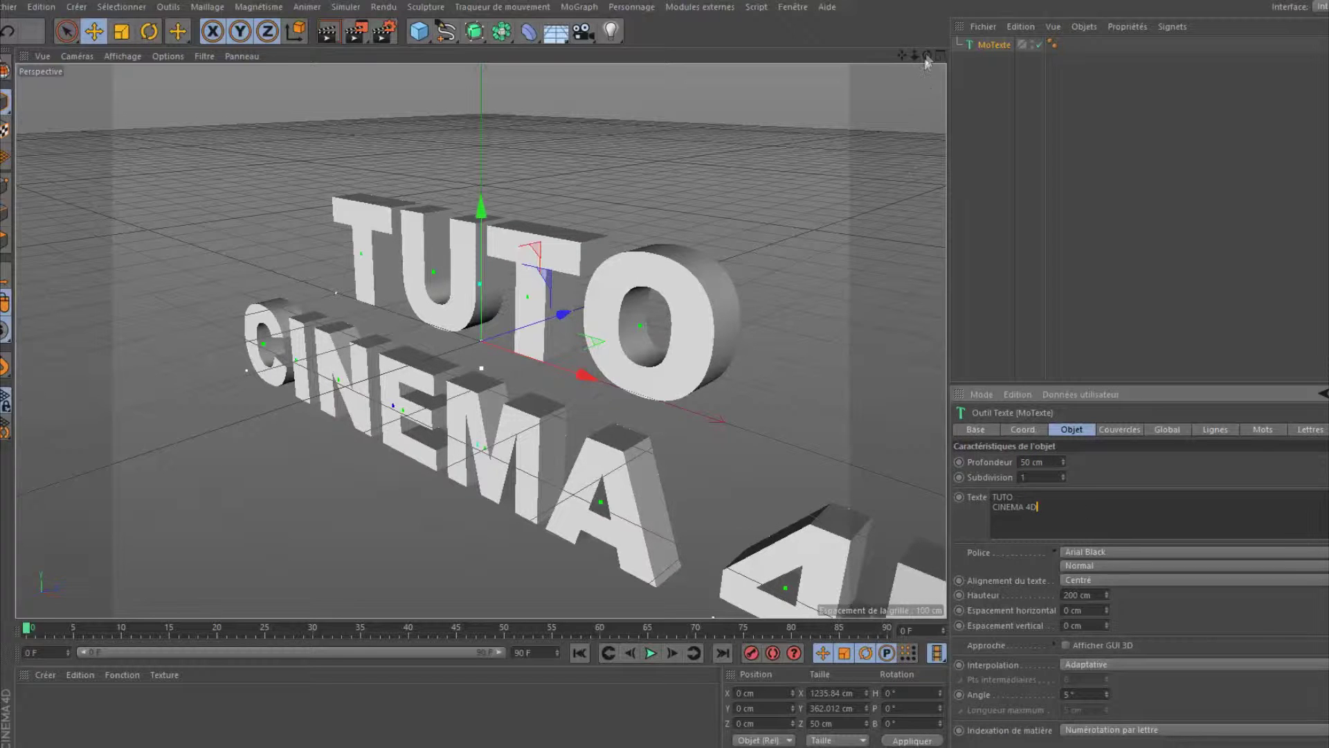
pyautogui.moveTo(927, 55)
pyautogui.mouseDown()
pyautogui.moveTo(872, 59)
pyautogui.moveTo(900, 59)
pyautogui.mouseUp()
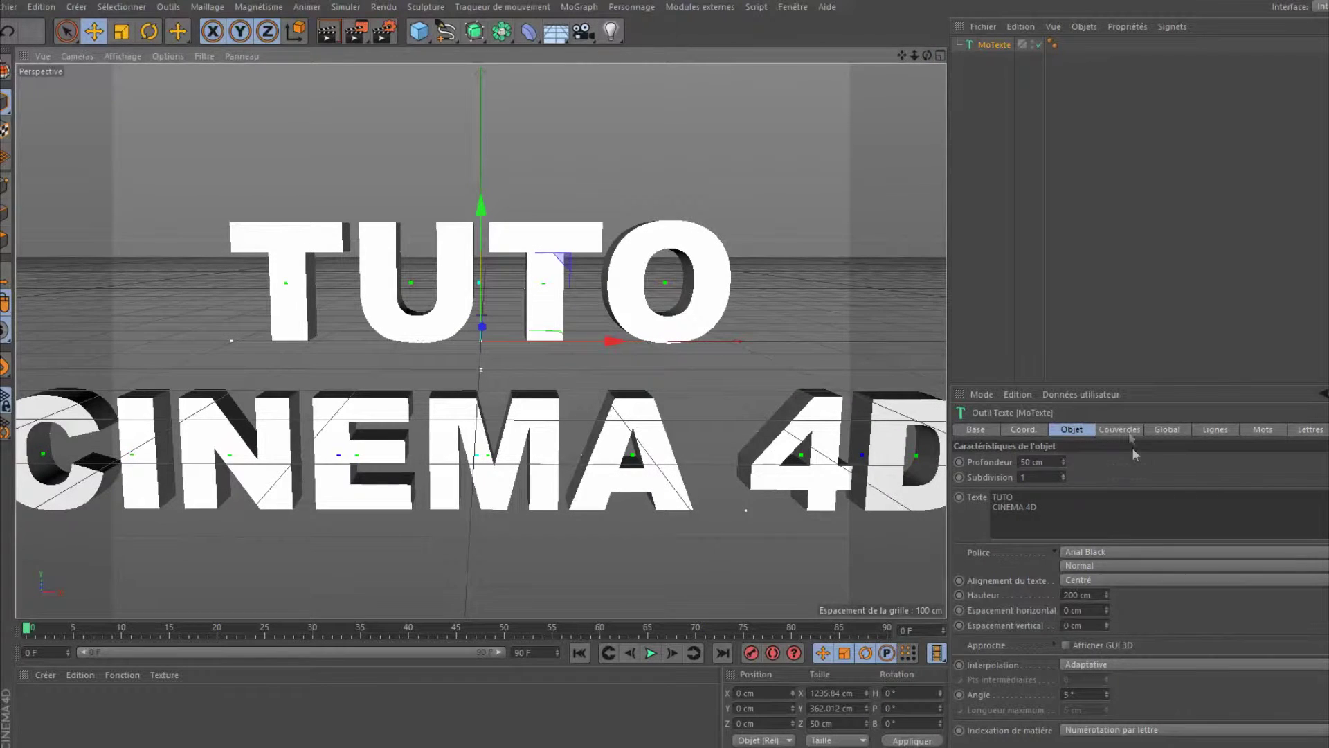
# Set the front cap to Couvercle et biseau with 3 bevel steps
pyautogui.click(1122, 430)
pyautogui.click(1148, 463)
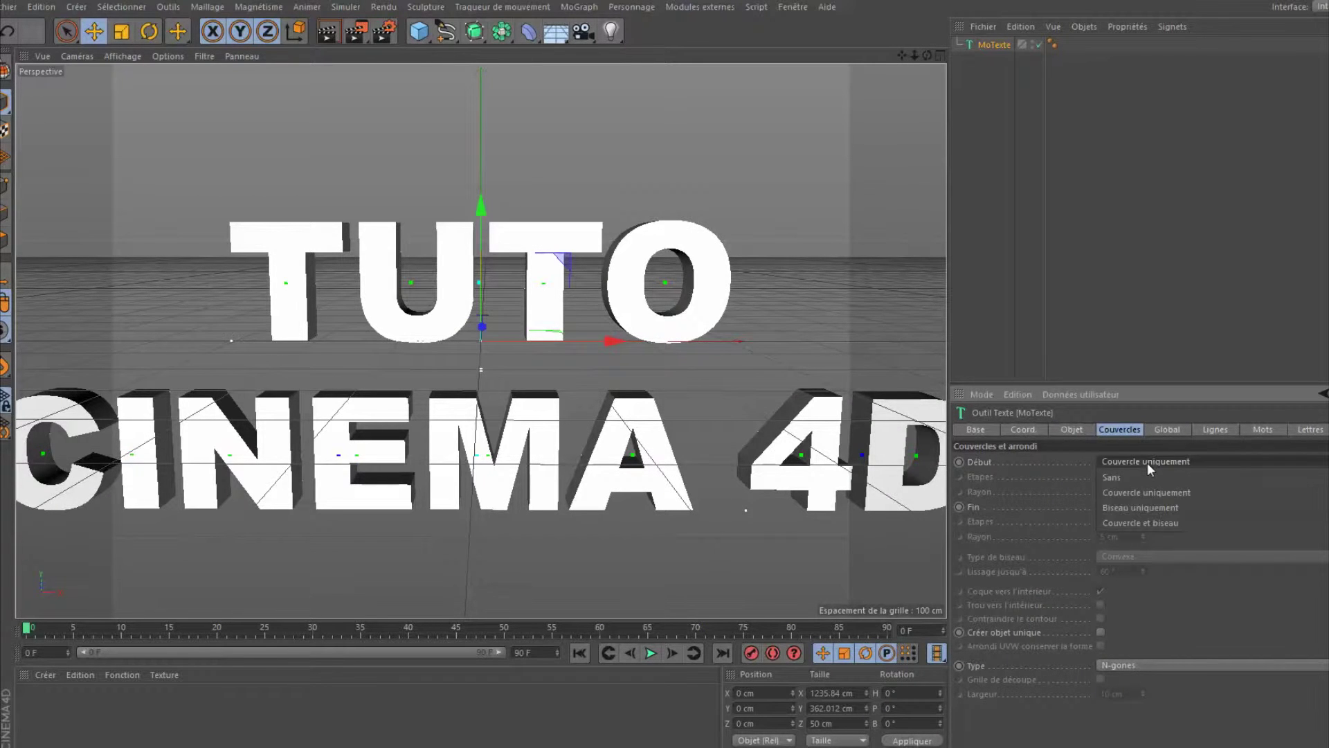
pyautogui.click(1124, 508)
pyautogui.click(1142, 473)
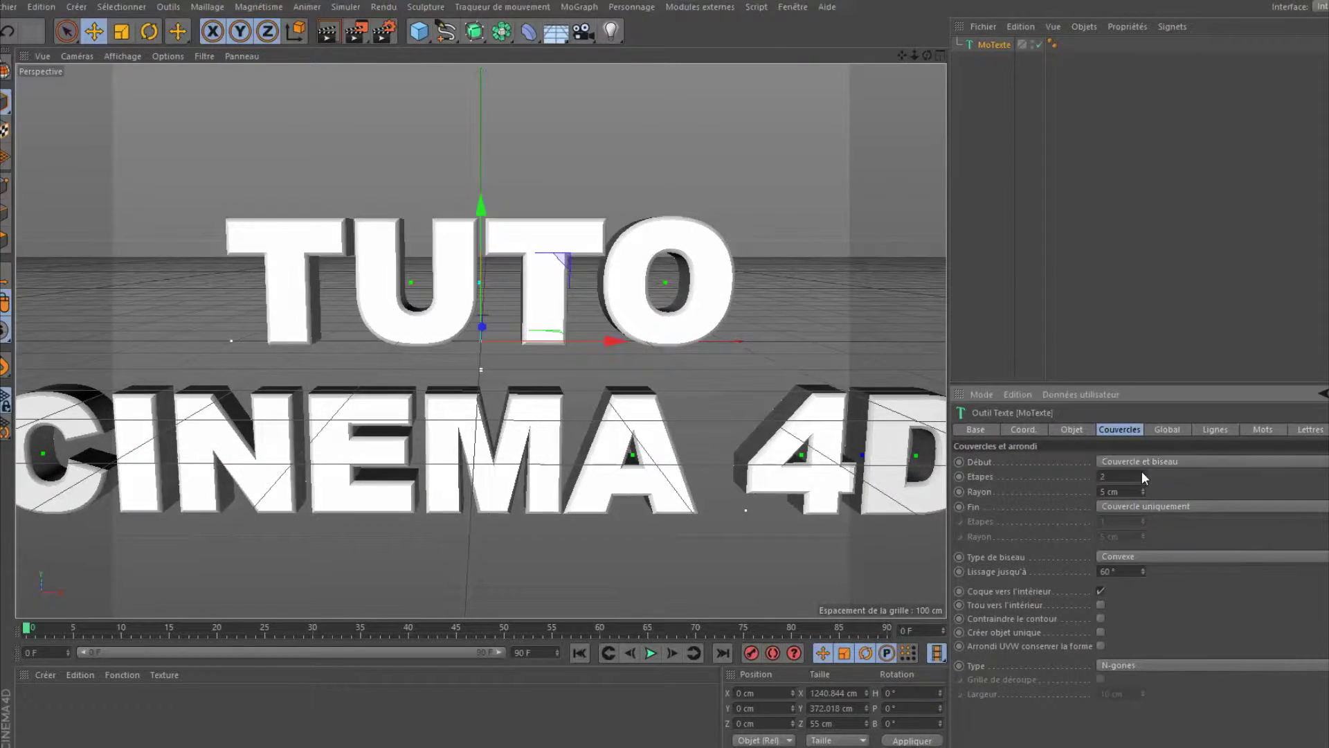
pyautogui.click(1143, 473)
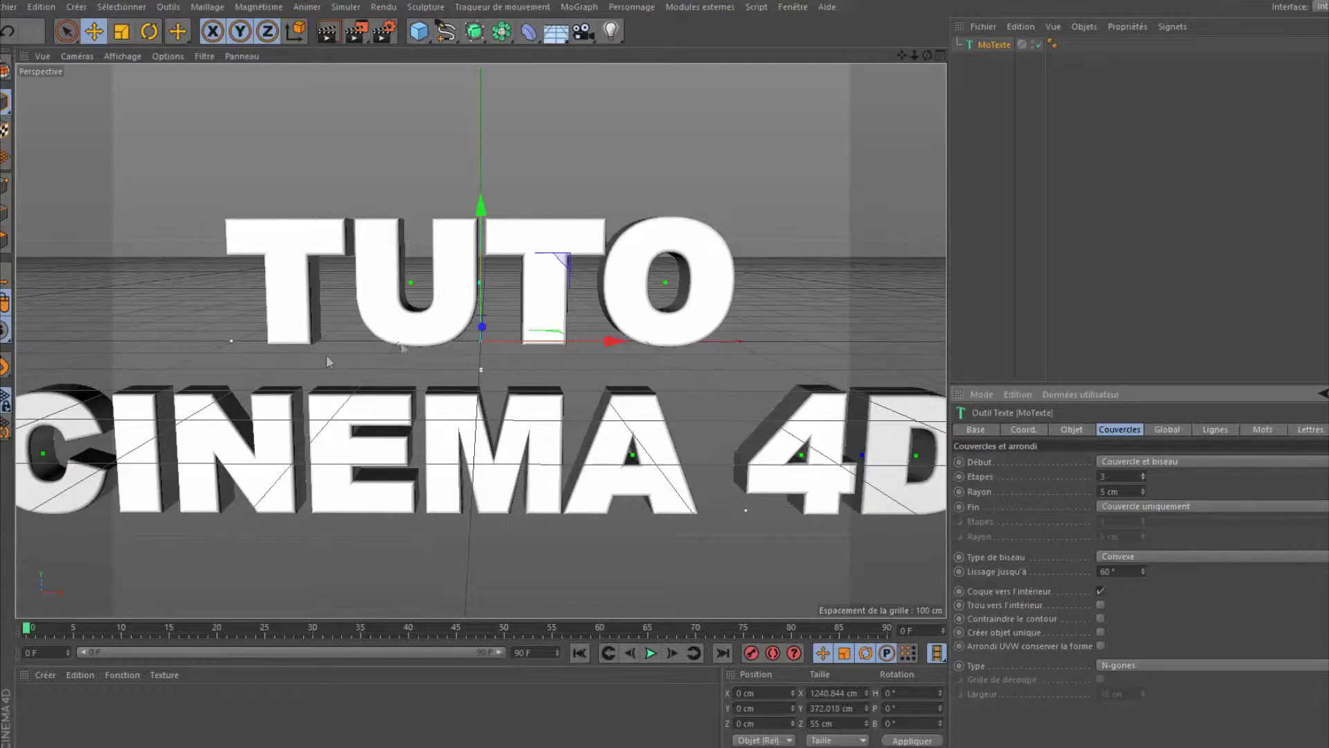
pyautogui.scroll(-2, 606, 400)
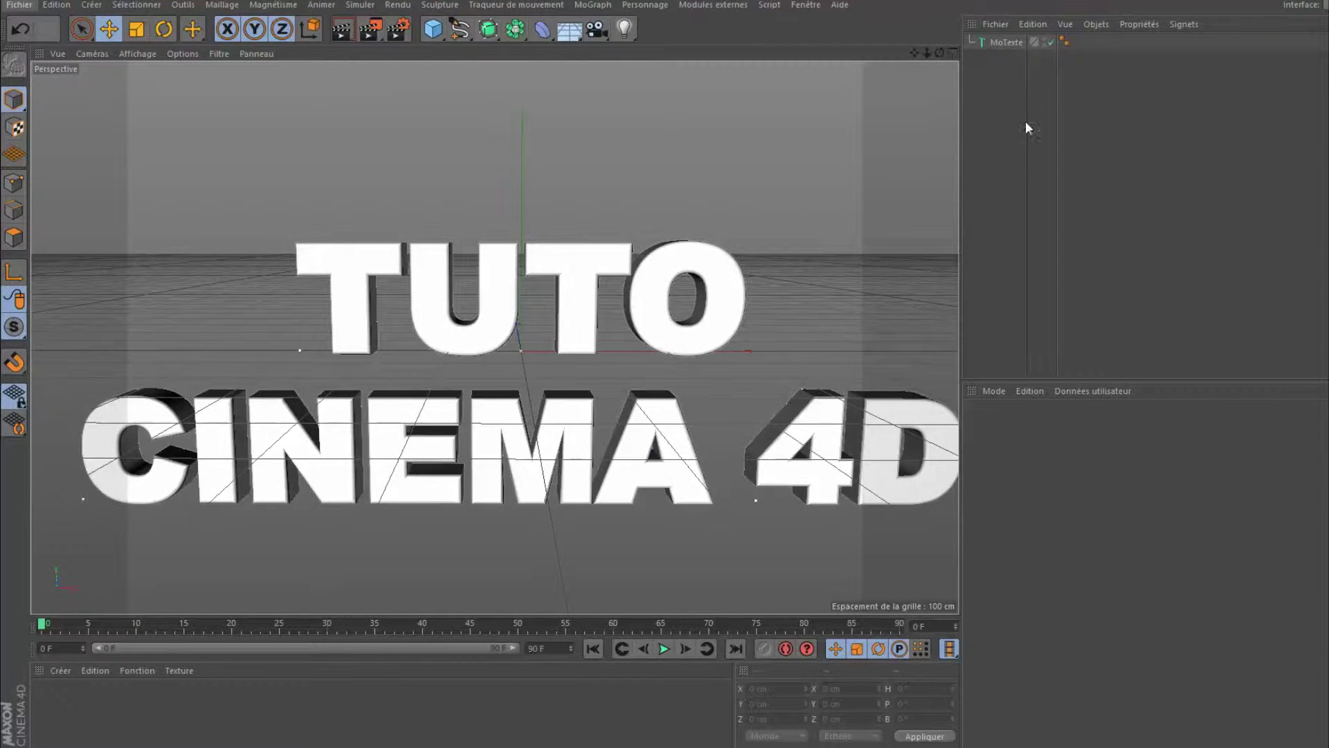
# Convert MoTexte to editable objects with C and expand its line and word groups
pyautogui.click(997, 43)
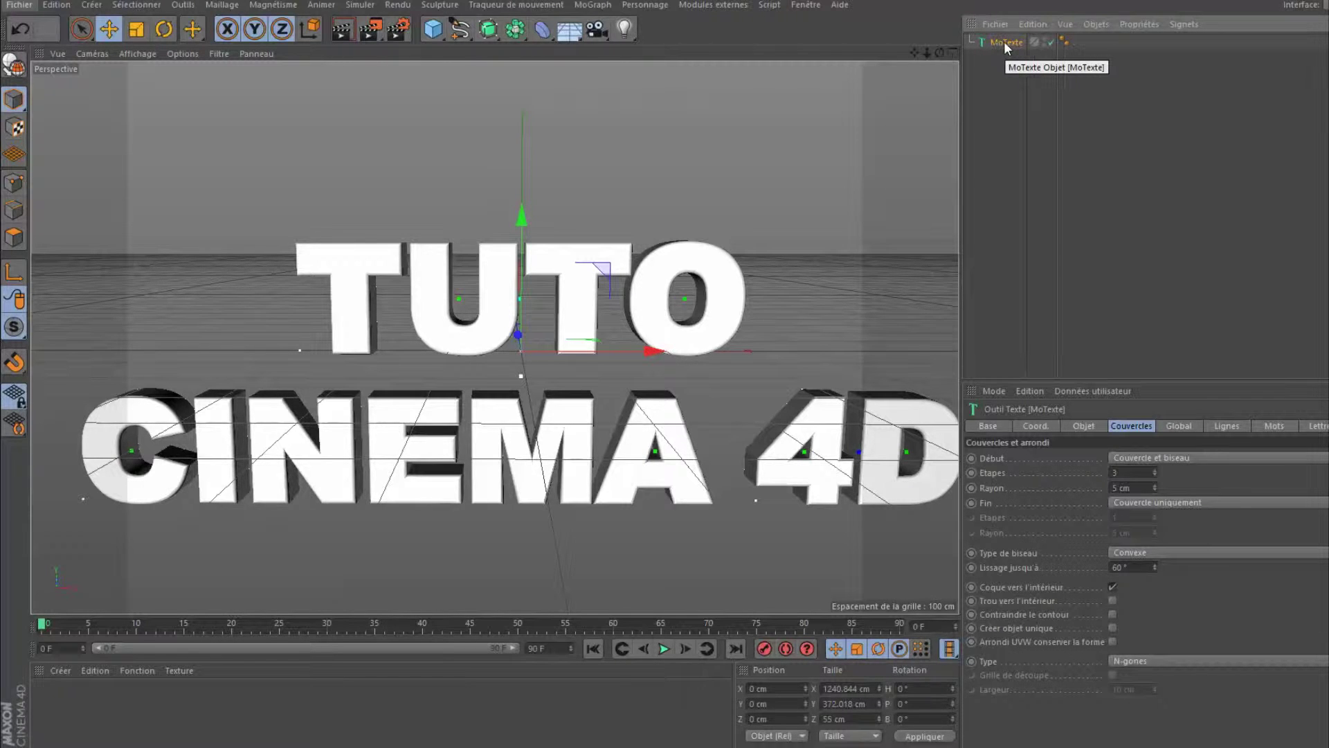
pyautogui.press('c')
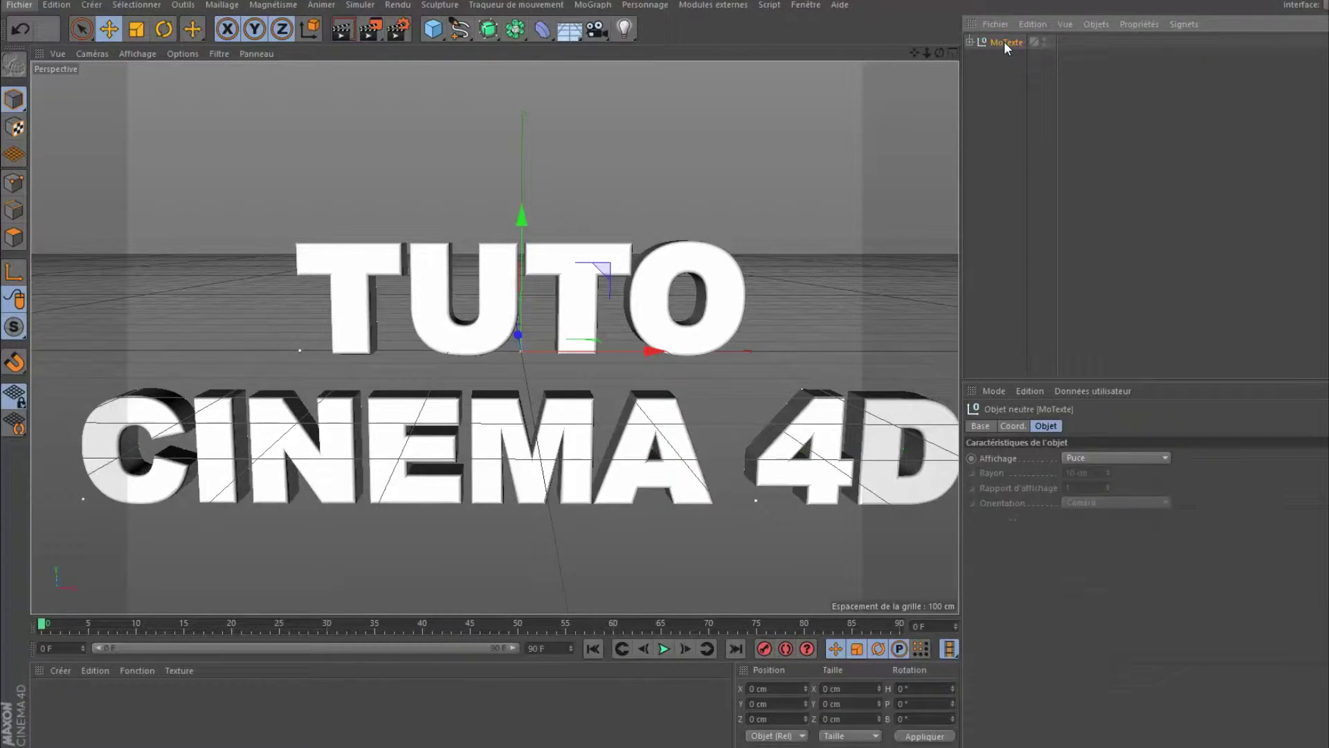
pyautogui.click(969, 42)
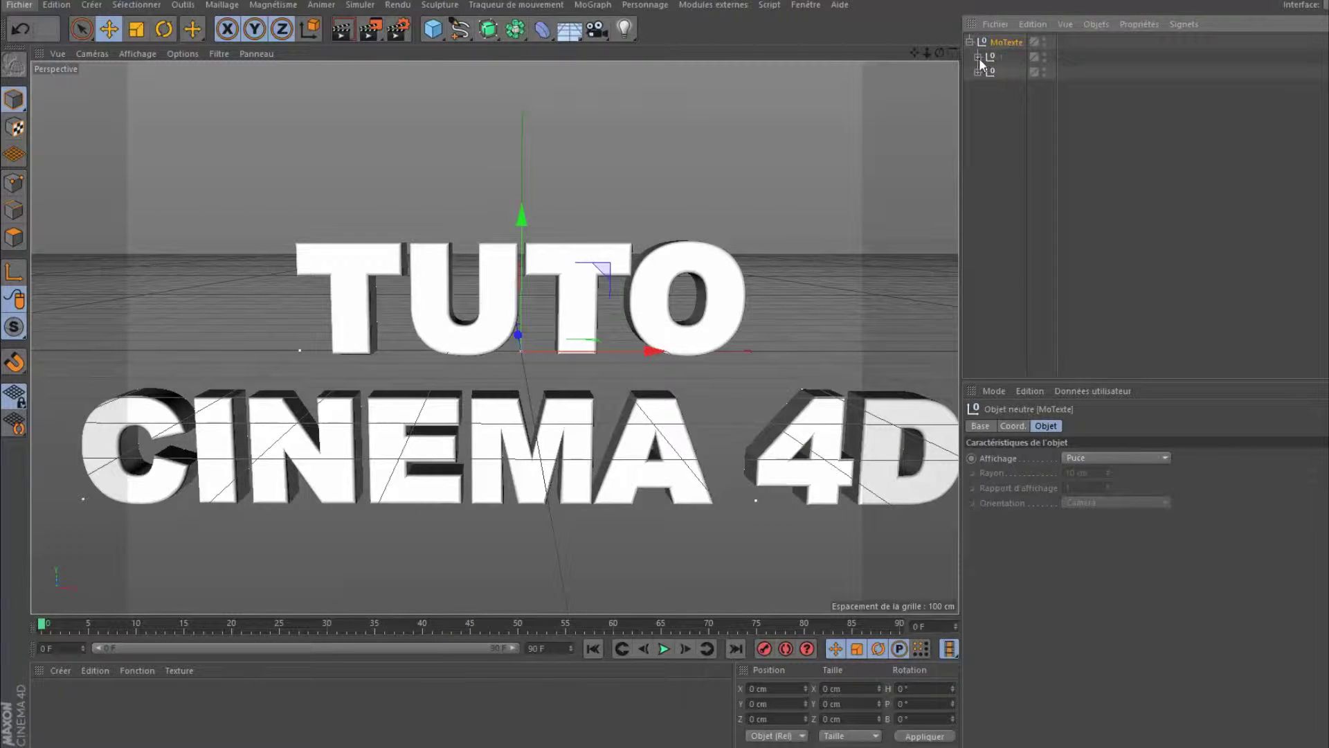
pyautogui.click(977, 57)
pyautogui.click(978, 87)
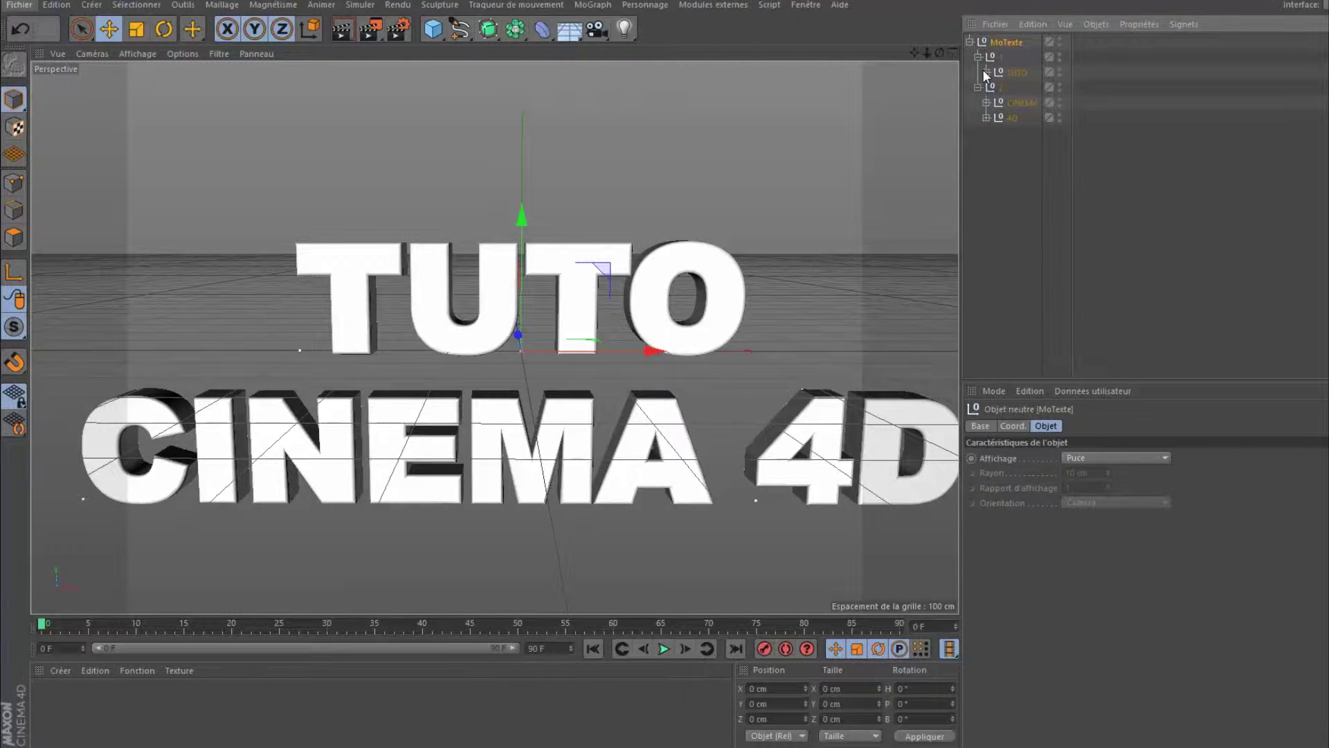
pyautogui.click(985, 72)
pyautogui.click(986, 163)
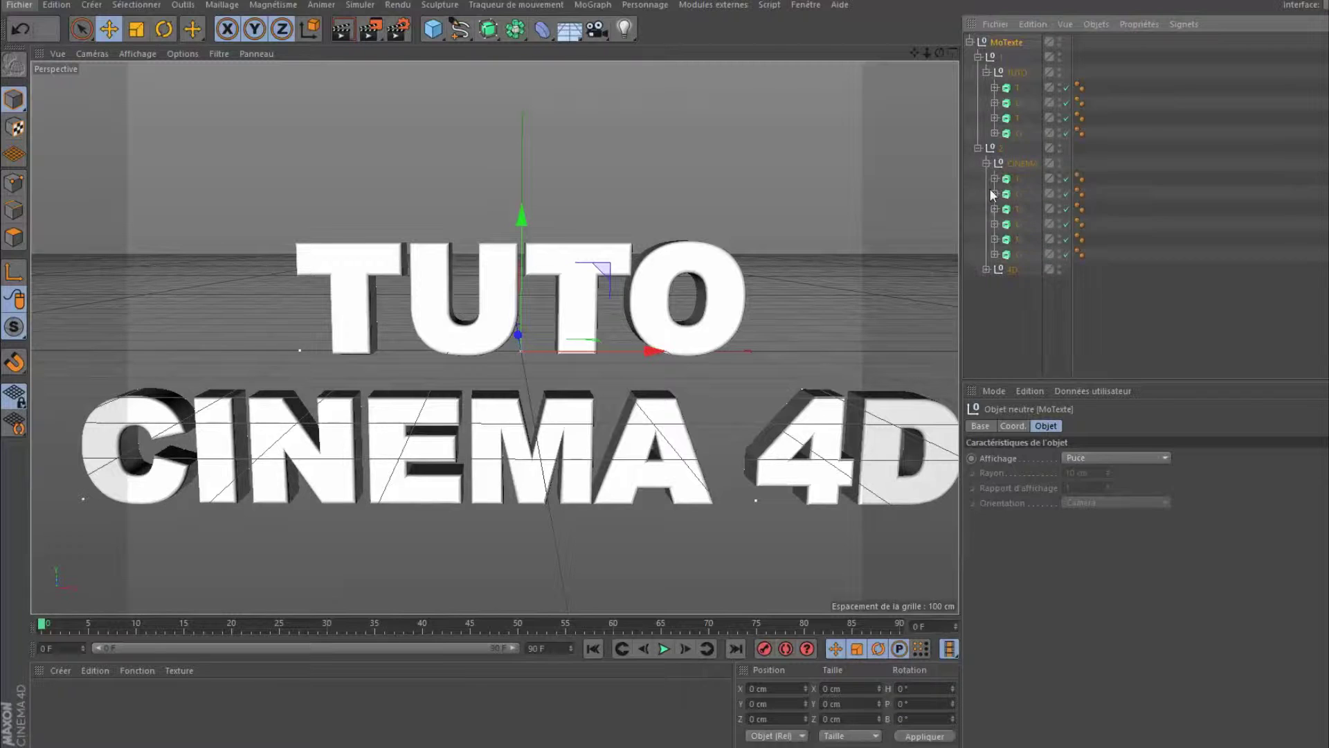
pyautogui.click(986, 269)
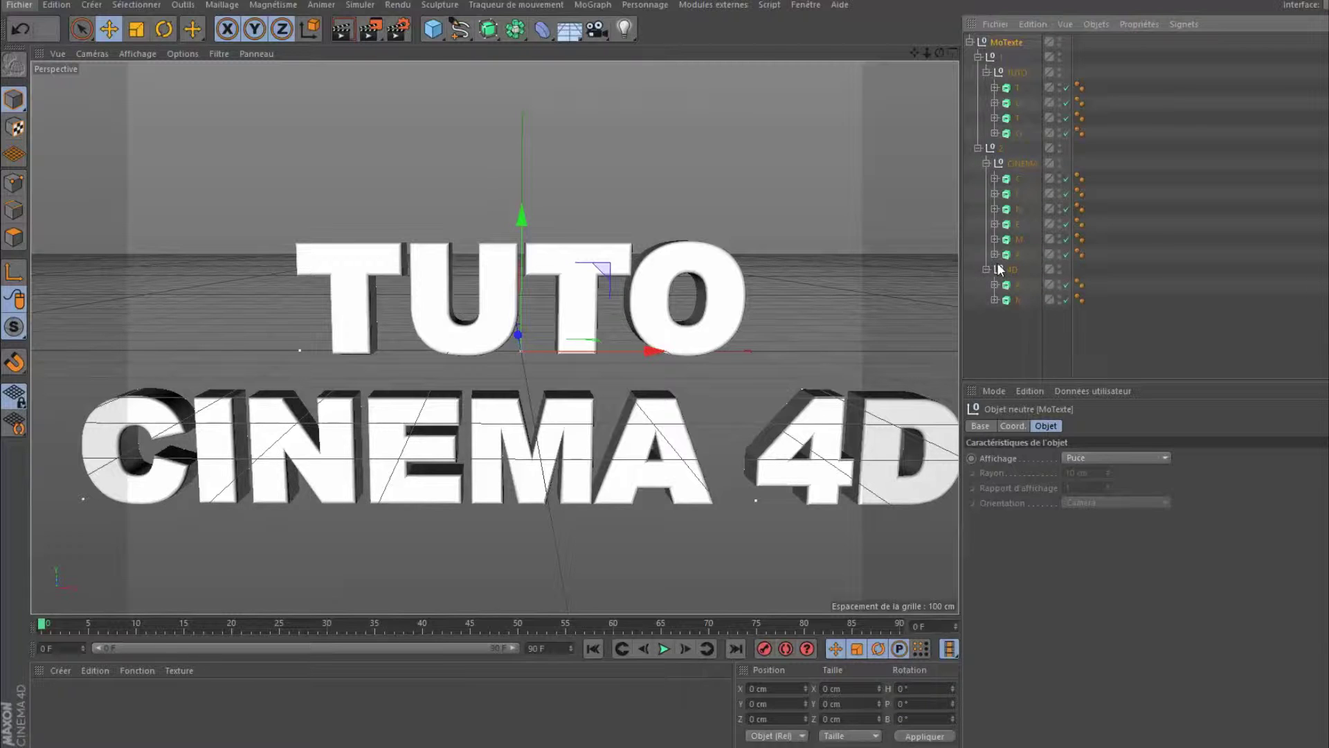
# Move the TUTO, CINEMA and 4D letter extrusions out to the top level
pyautogui.click(1014, 86)
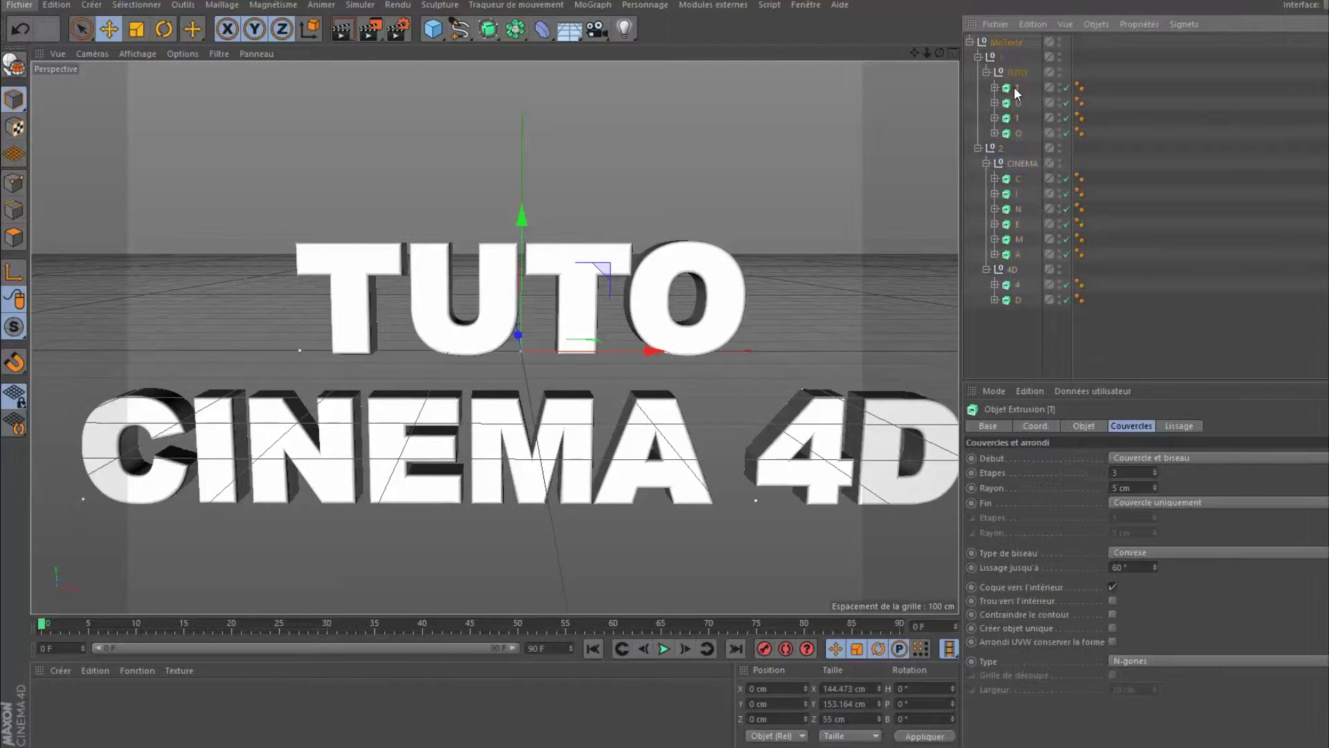
pyautogui.keyDown('shift'); pyautogui.click(1021, 131); pyautogui.keyUp('shift')
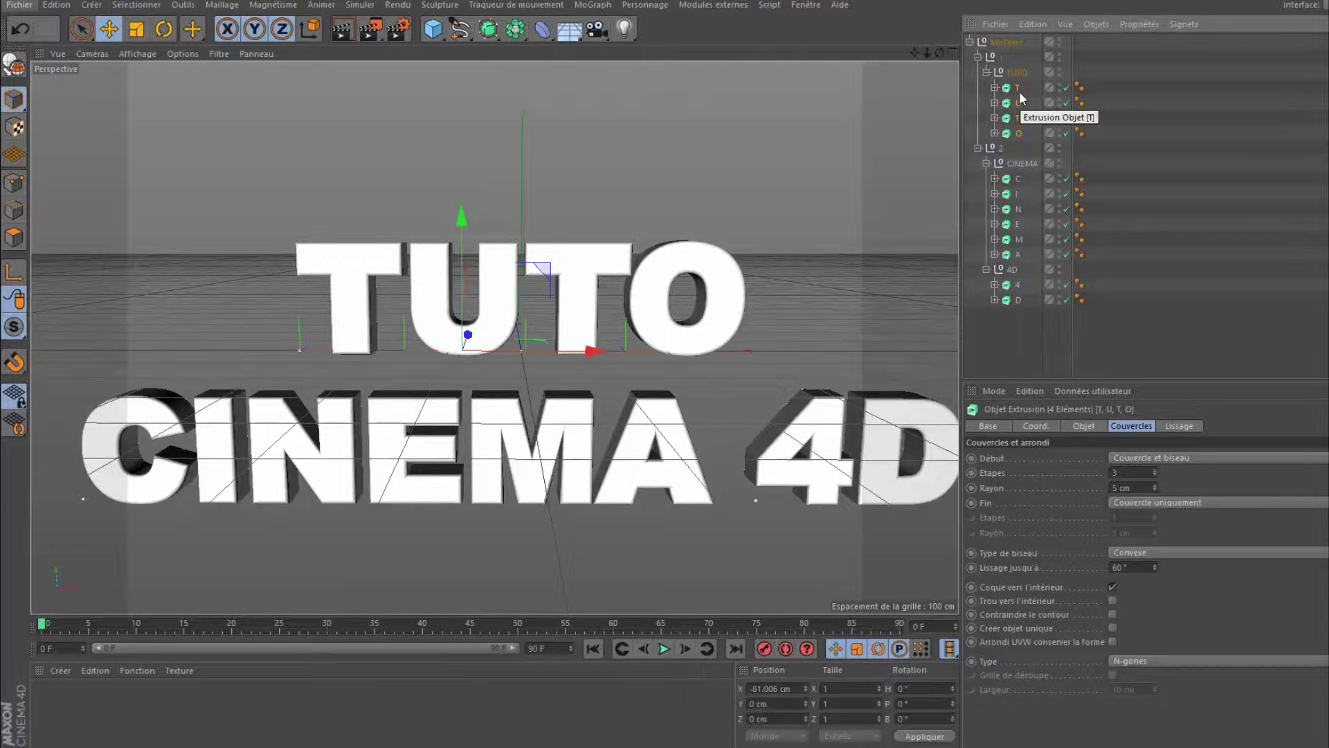
pyautogui.moveTo(1015, 95); pyautogui.dragTo(1007, 35)
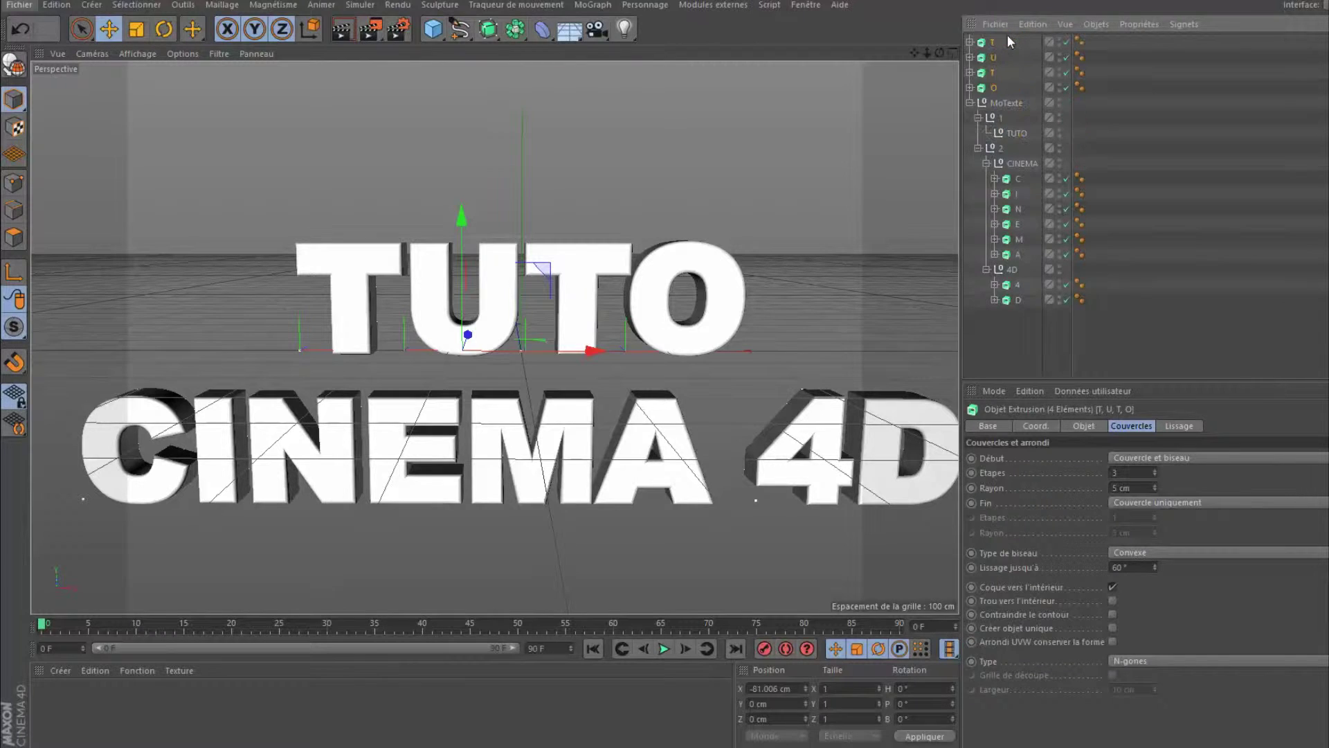
pyautogui.click(1017, 180)
pyautogui.keyDown('shift'); pyautogui.click(1018, 254); pyautogui.keyUp('shift')
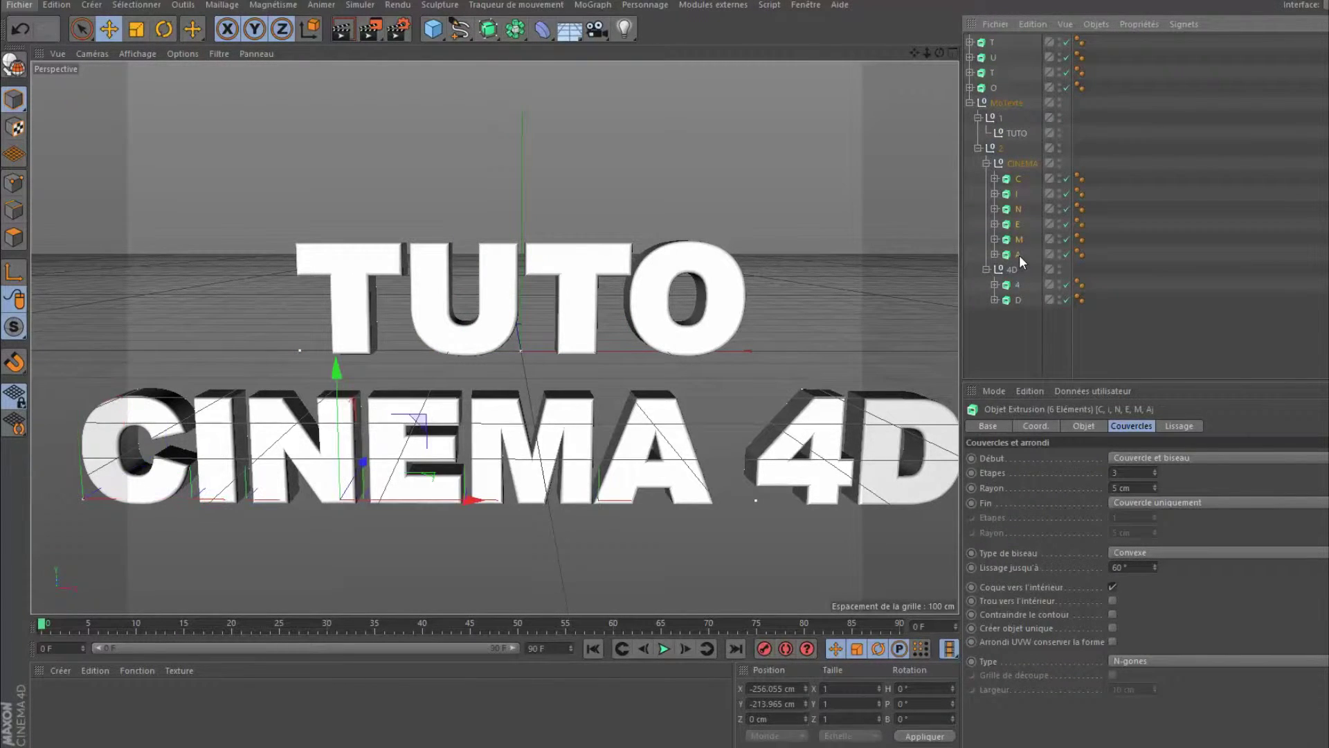
pyautogui.moveTo(1019, 180); pyautogui.dragTo(1009, 35)
pyautogui.click(1016, 286)
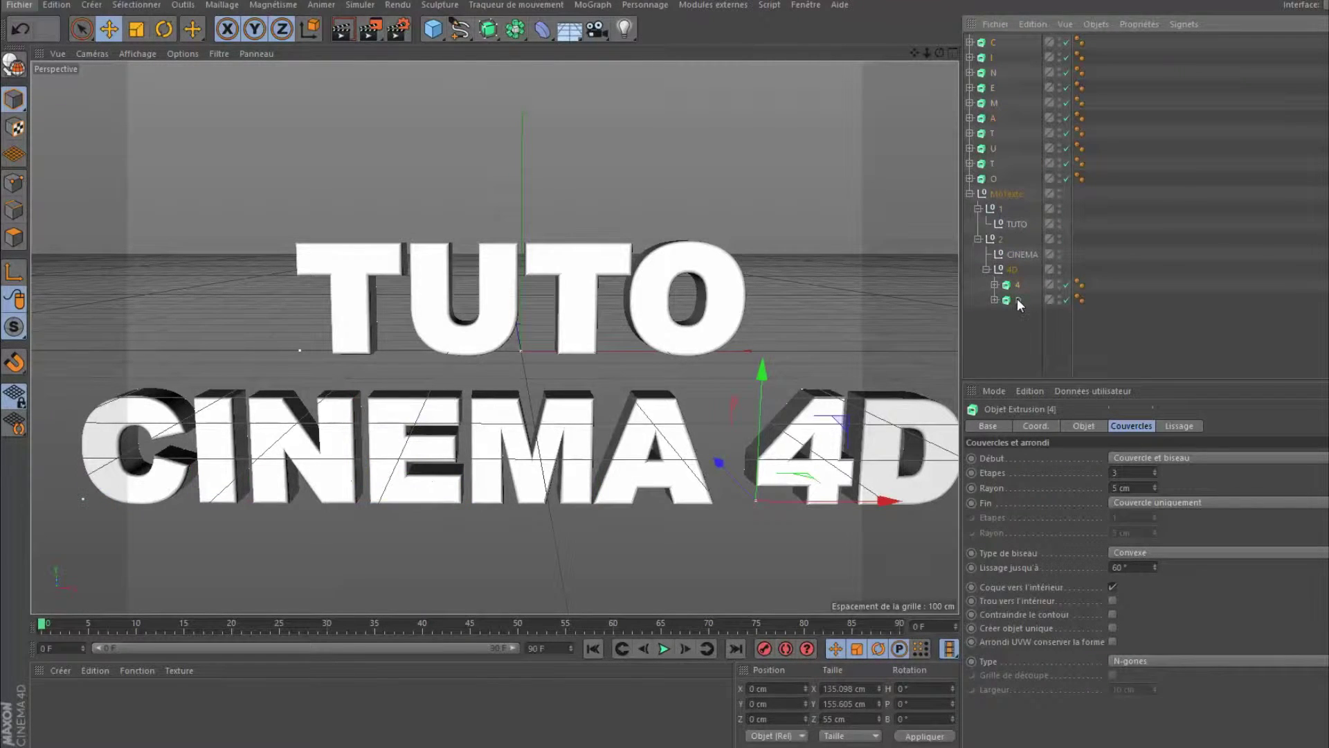
pyautogui.moveTo(1020, 293); pyautogui.dragTo(1010, 38)
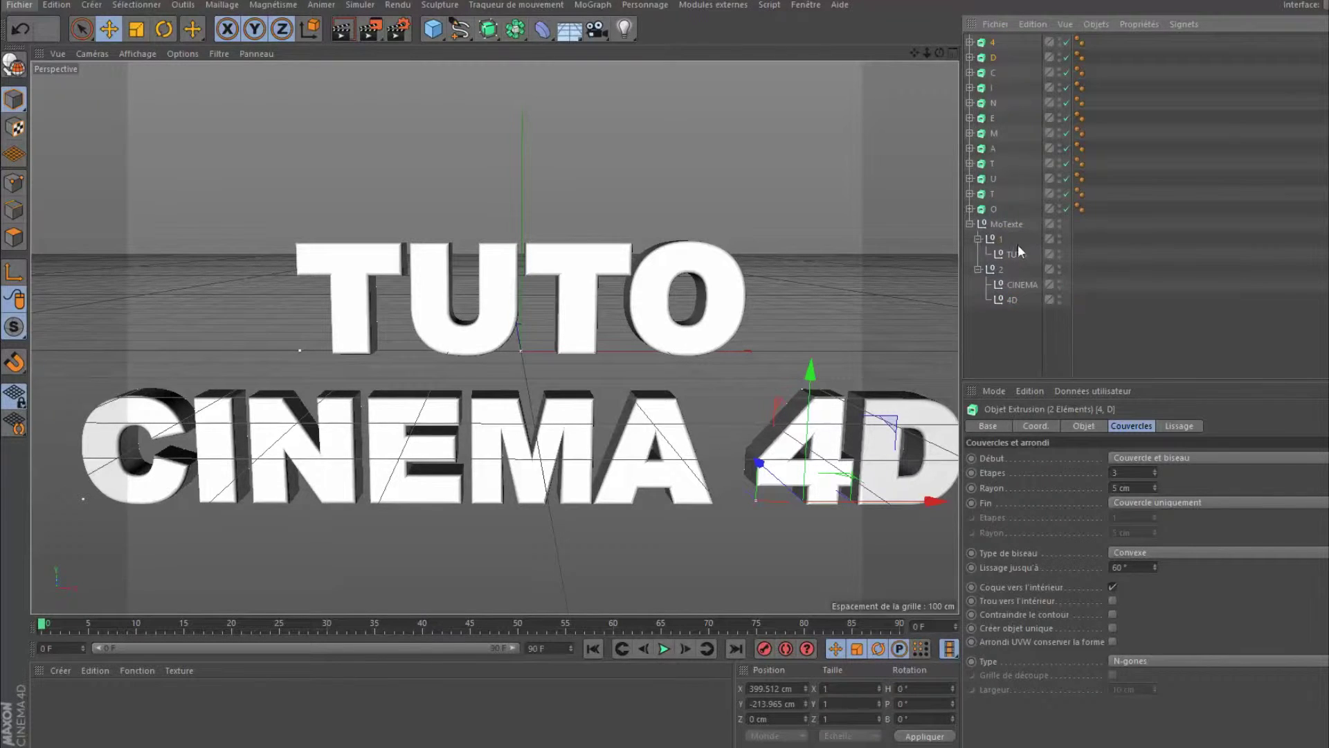
# Delete the MoTexte hierarchy and select all twelve letter objects
pyautogui.click(1002, 222)
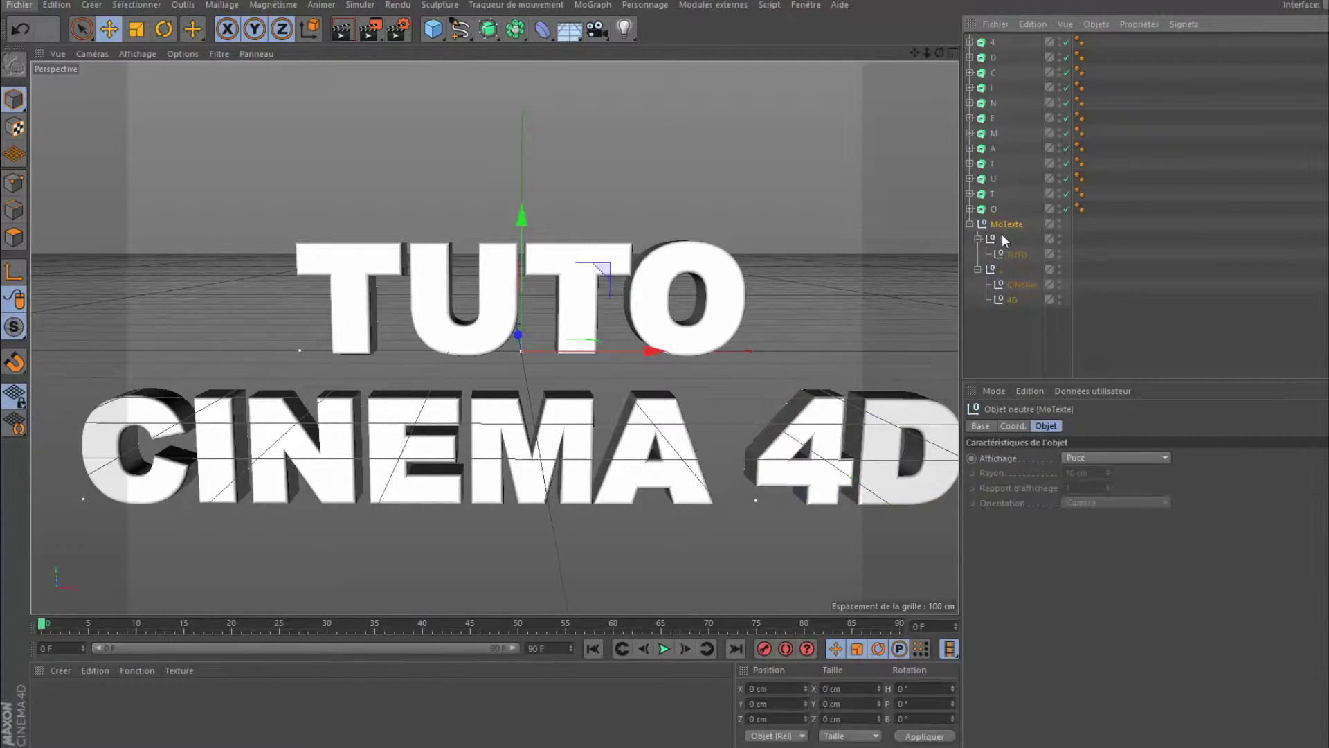
pyautogui.keyDown('shift'); pyautogui.click(1010, 301); pyautogui.keyUp('shift')
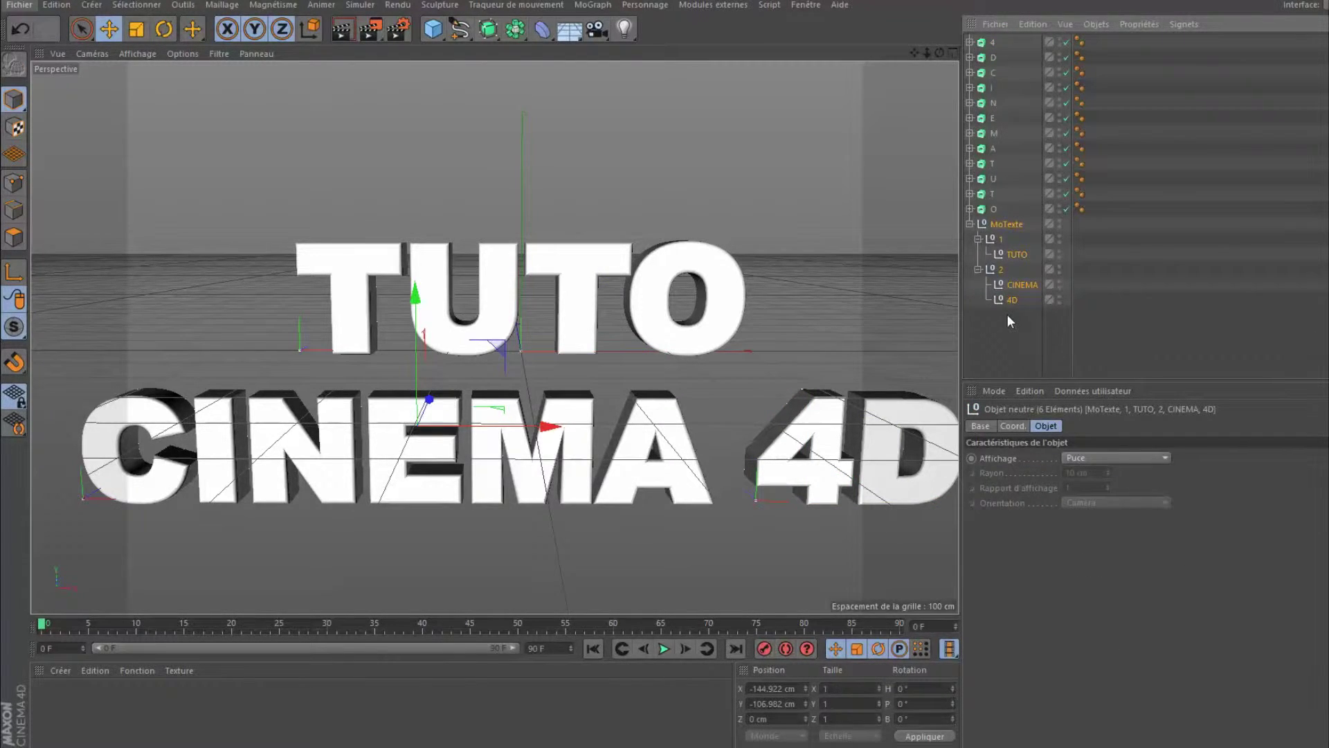
pyautogui.press('Delete')
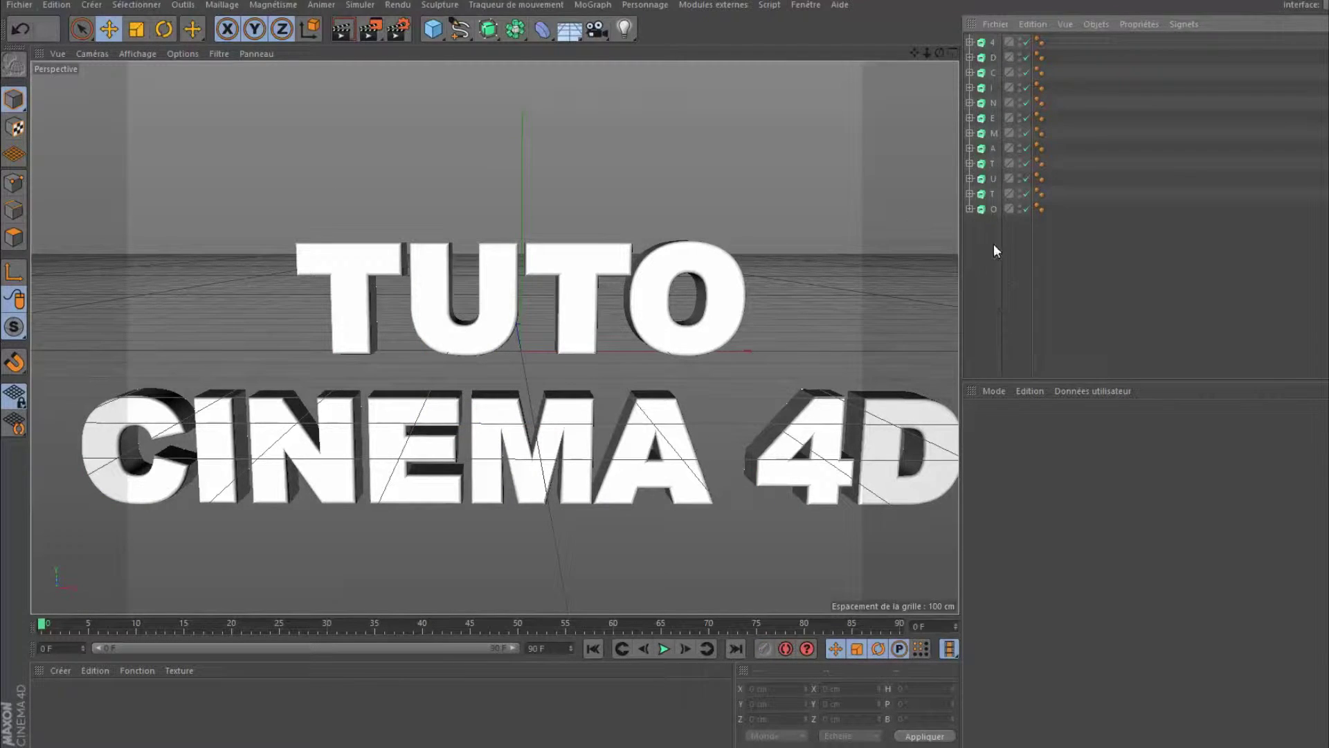
pyautogui.hotkey('ctrl', 'a')
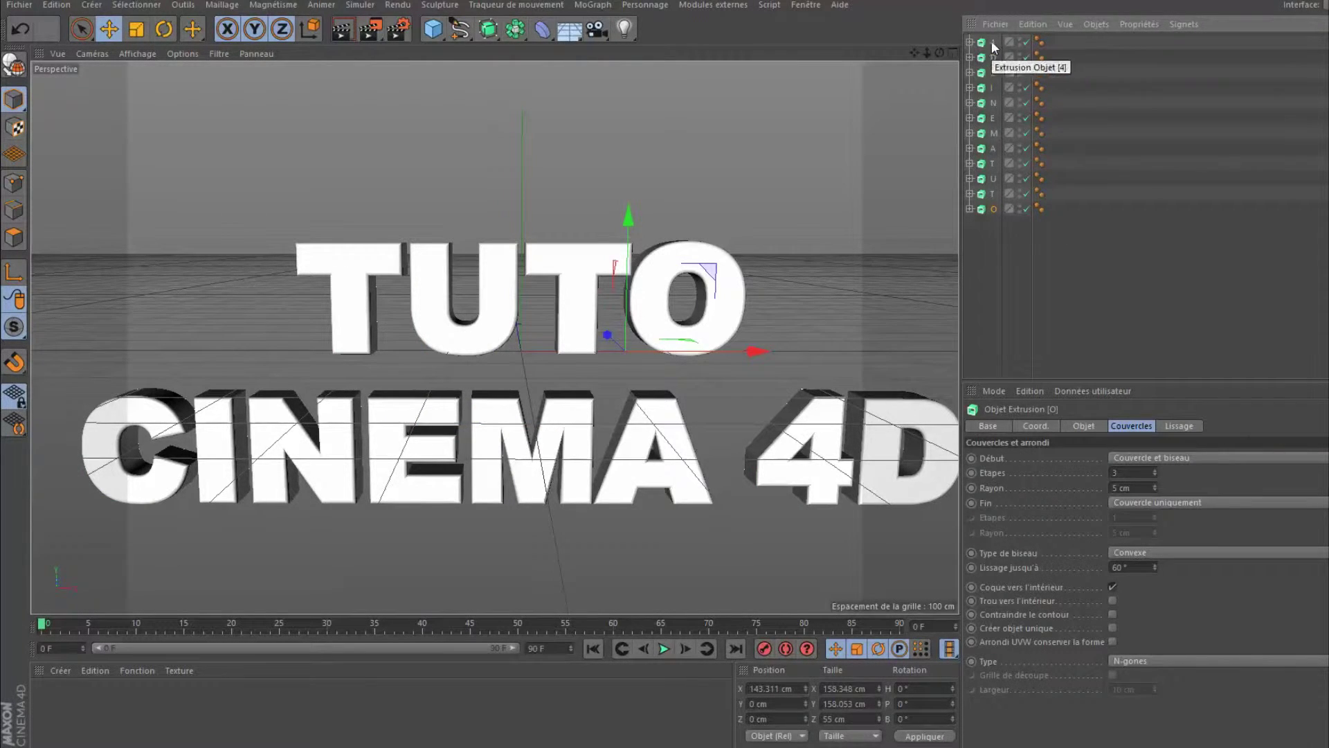
# Add a Fracture, drag letters 4 through O into it, and select the group
pyautogui.click(592, 5)
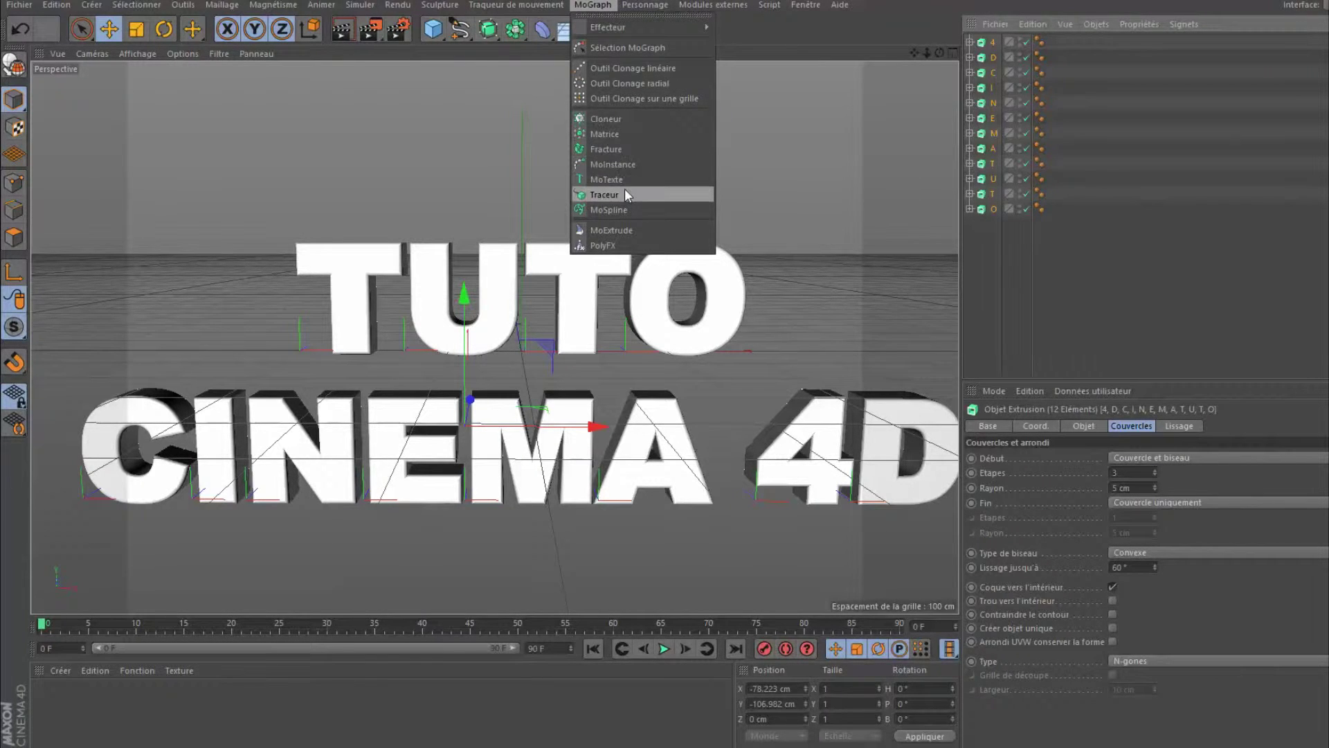
pyautogui.click(616, 151)
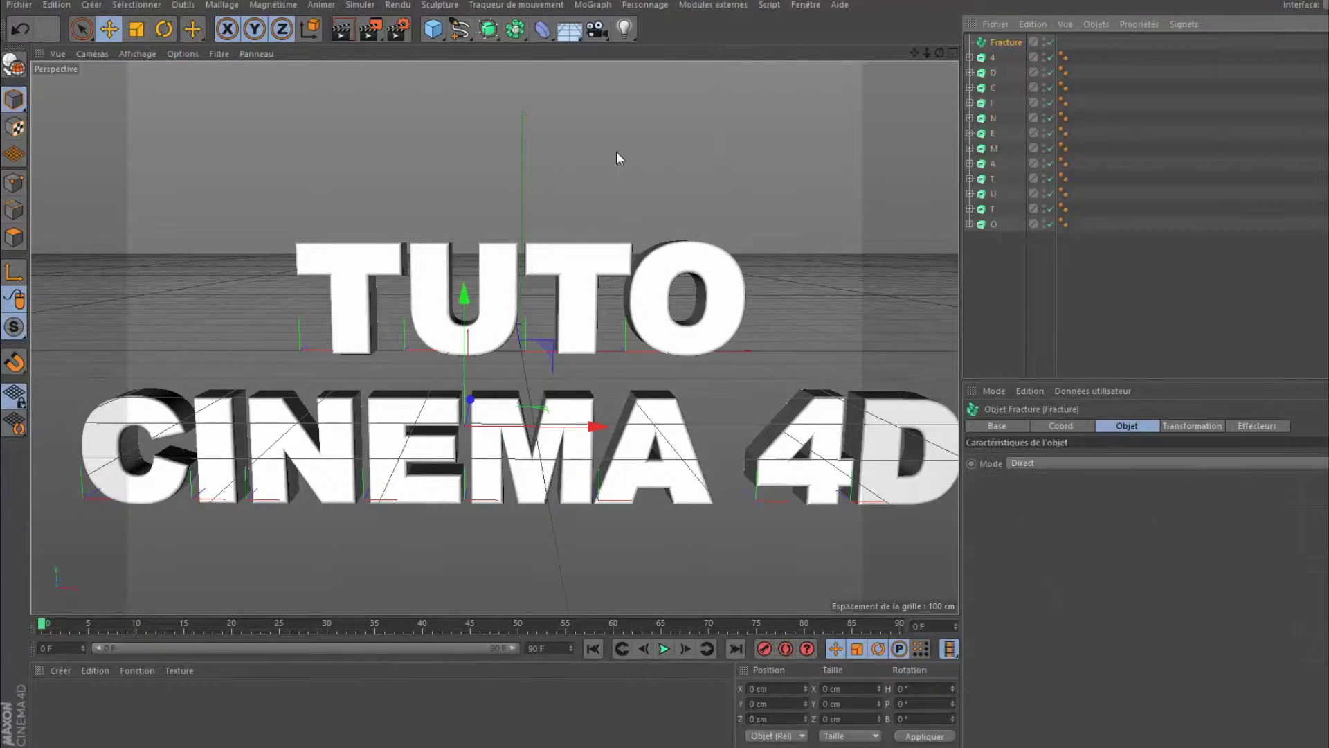
pyautogui.click(992, 58)
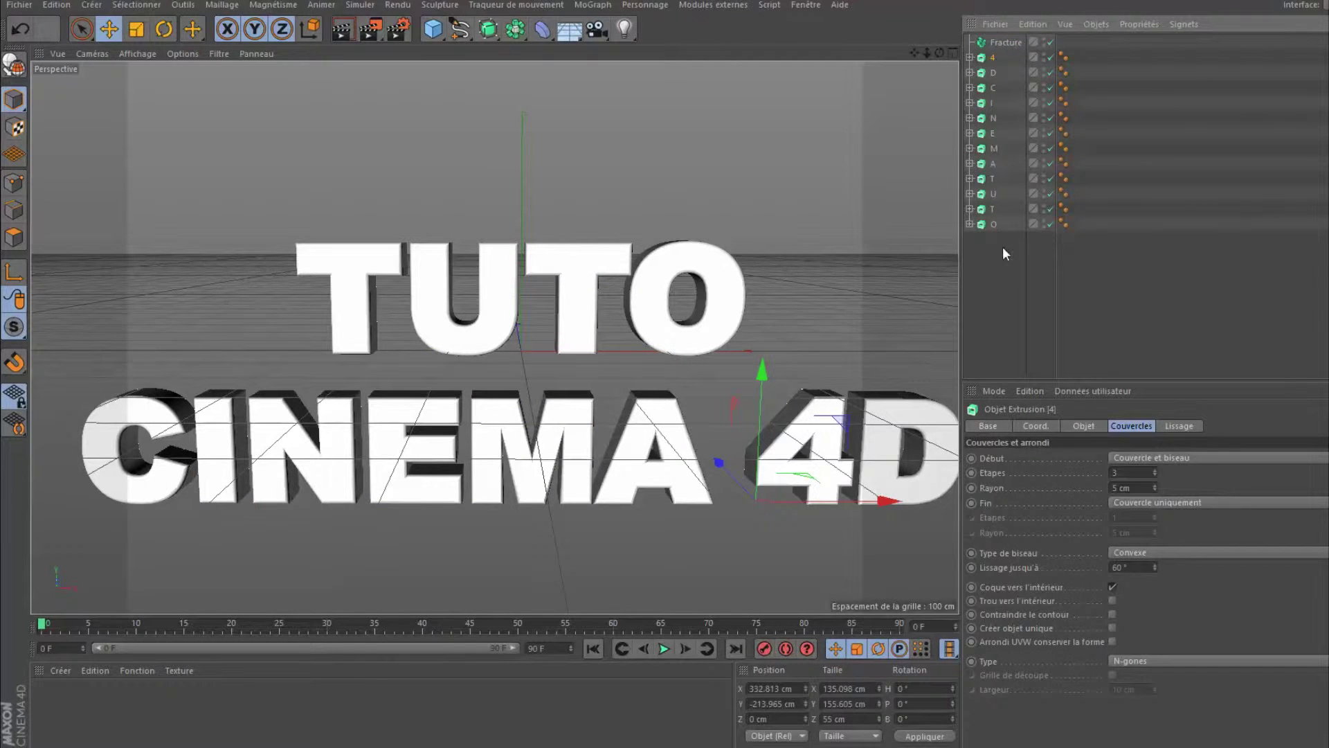
pyautogui.keyDown('shift'); pyautogui.click(992, 223); pyautogui.keyUp('shift')
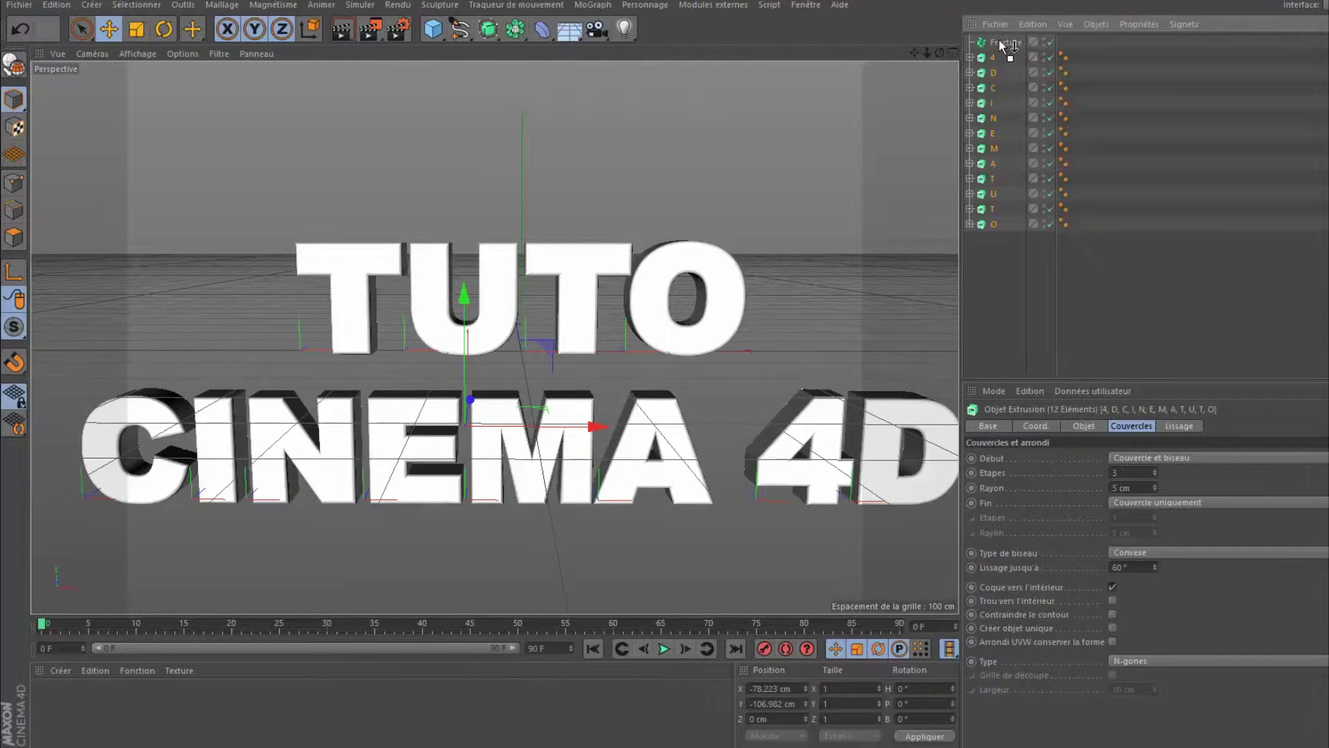
pyautogui.moveTo(999, 40); pyautogui.dragTo(998, 40)
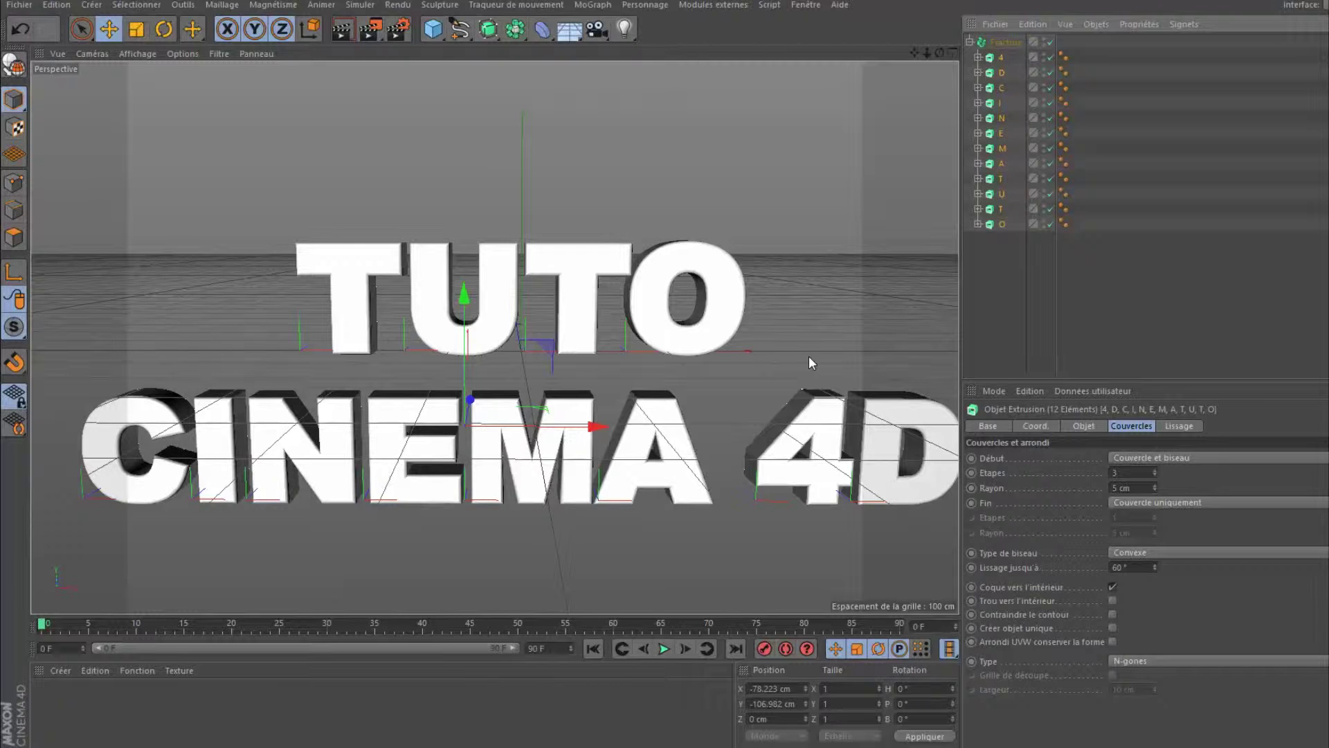
pyautogui.click(1003, 41)
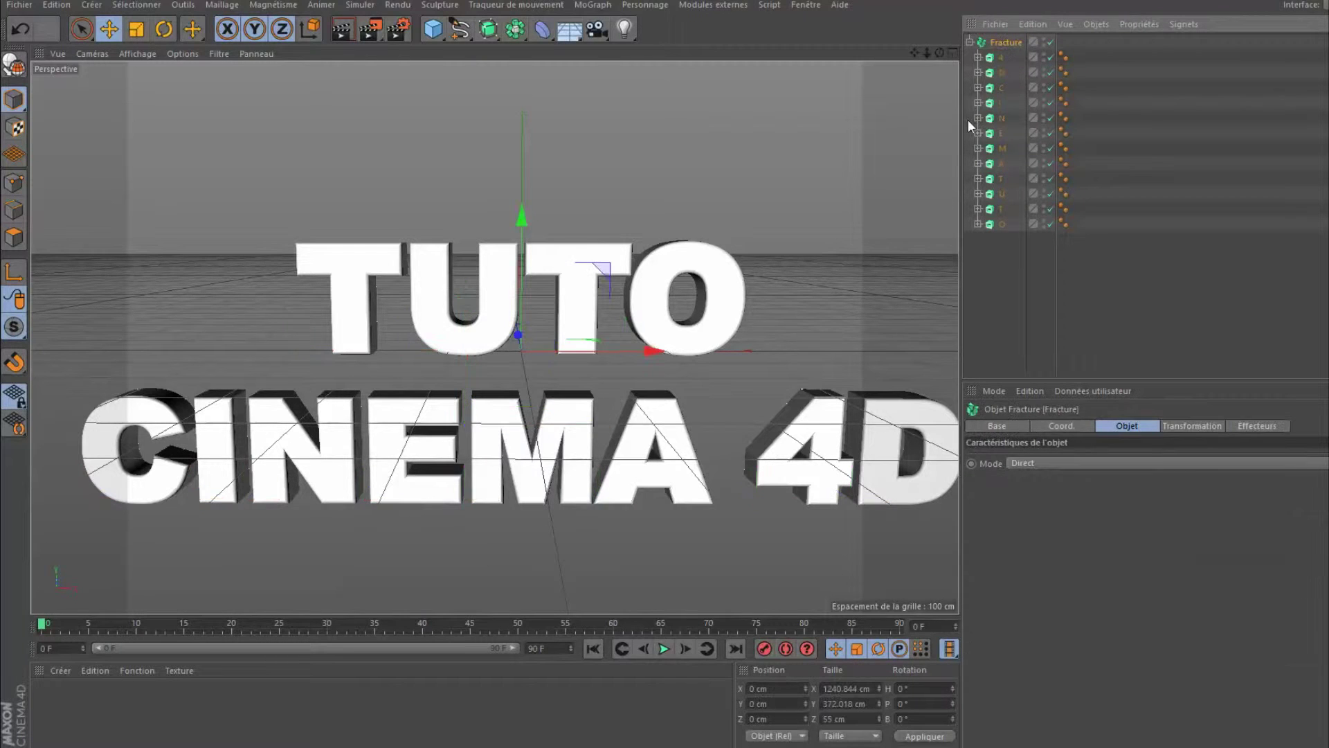
pyautogui.keyDown('shift'); pyautogui.click(999, 221); pyautogui.keyUp('shift')
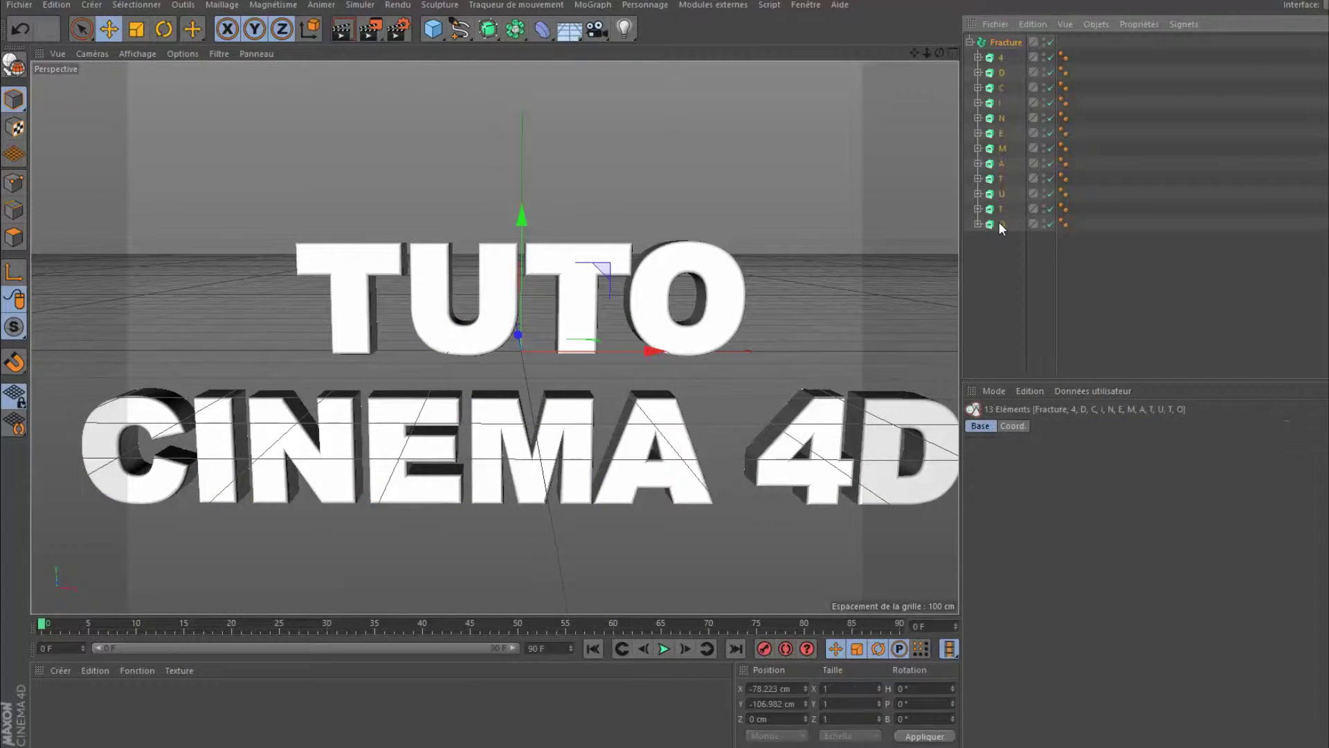
pyautogui.click(589, 6)
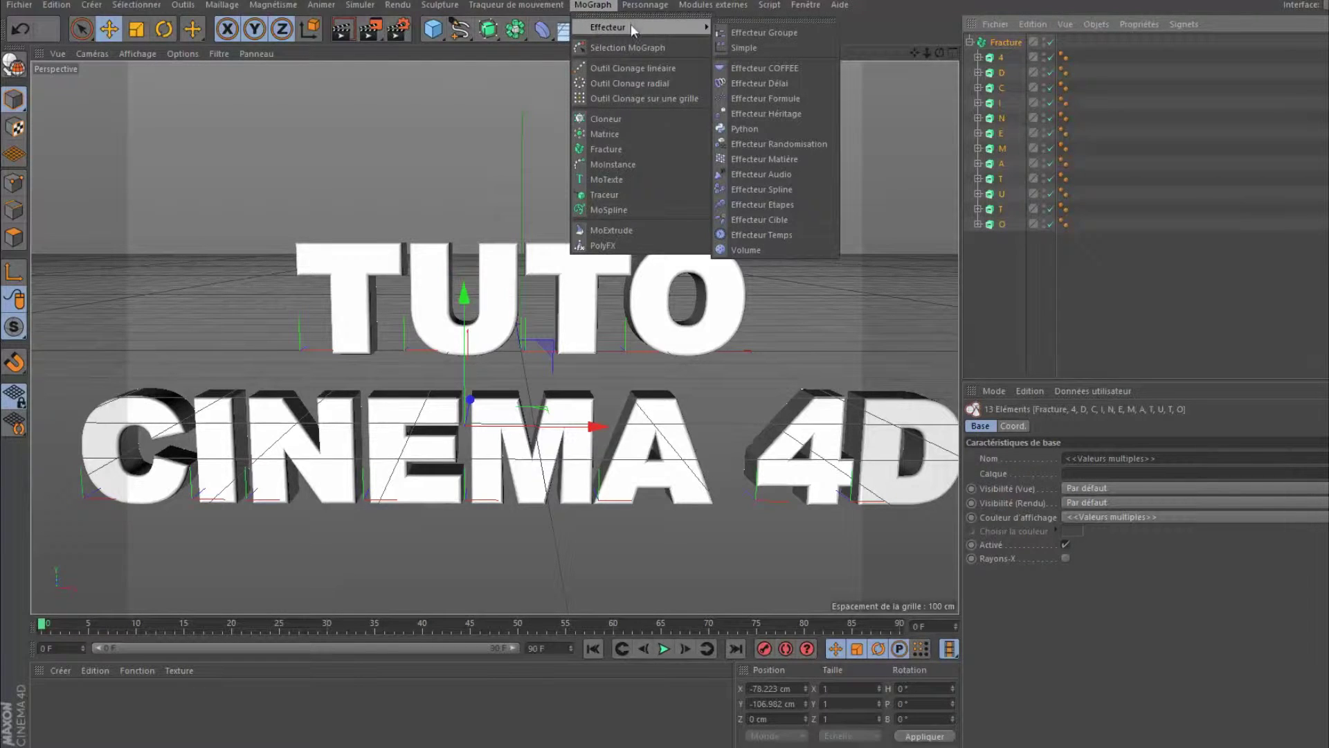
pyautogui.moveTo(623, 27)
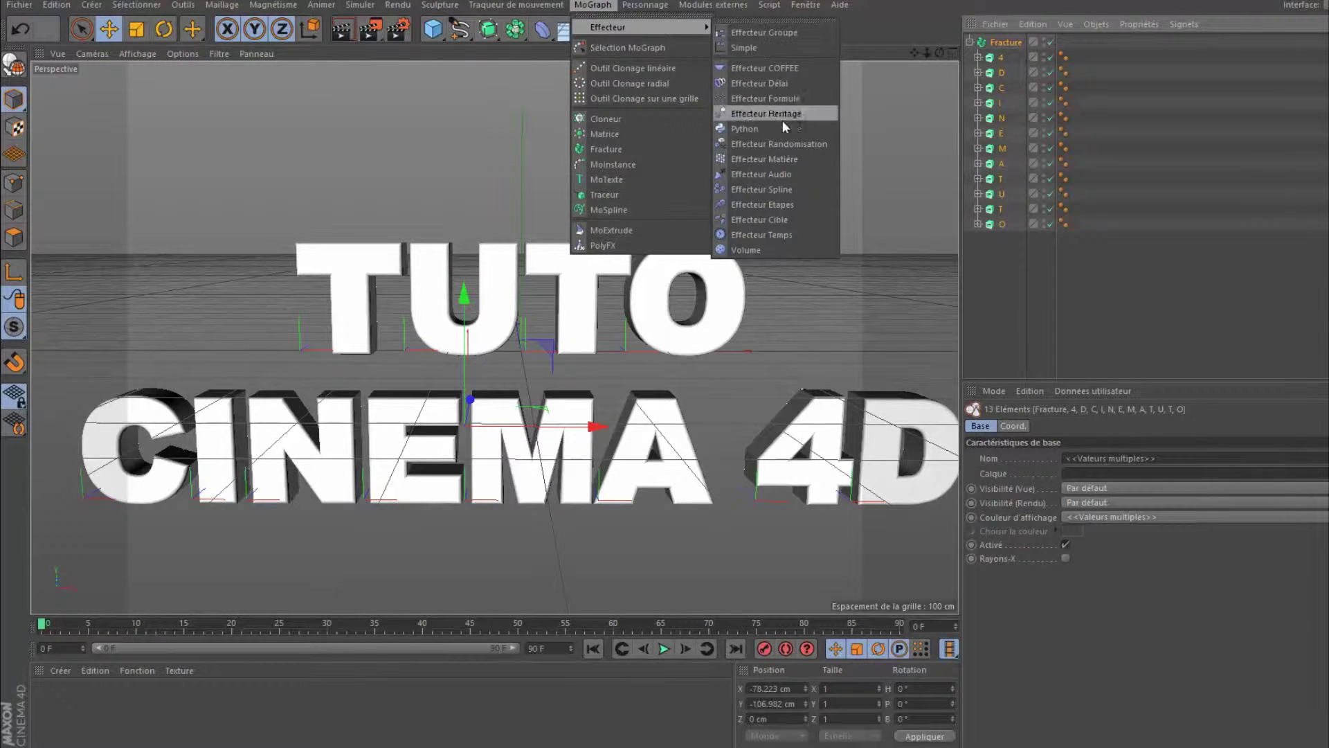
# Add an Effecteur Randomisation and nest the Fracture group of letters beneath it
pyautogui.click(791, 139)
pyautogui.click(1005, 57)
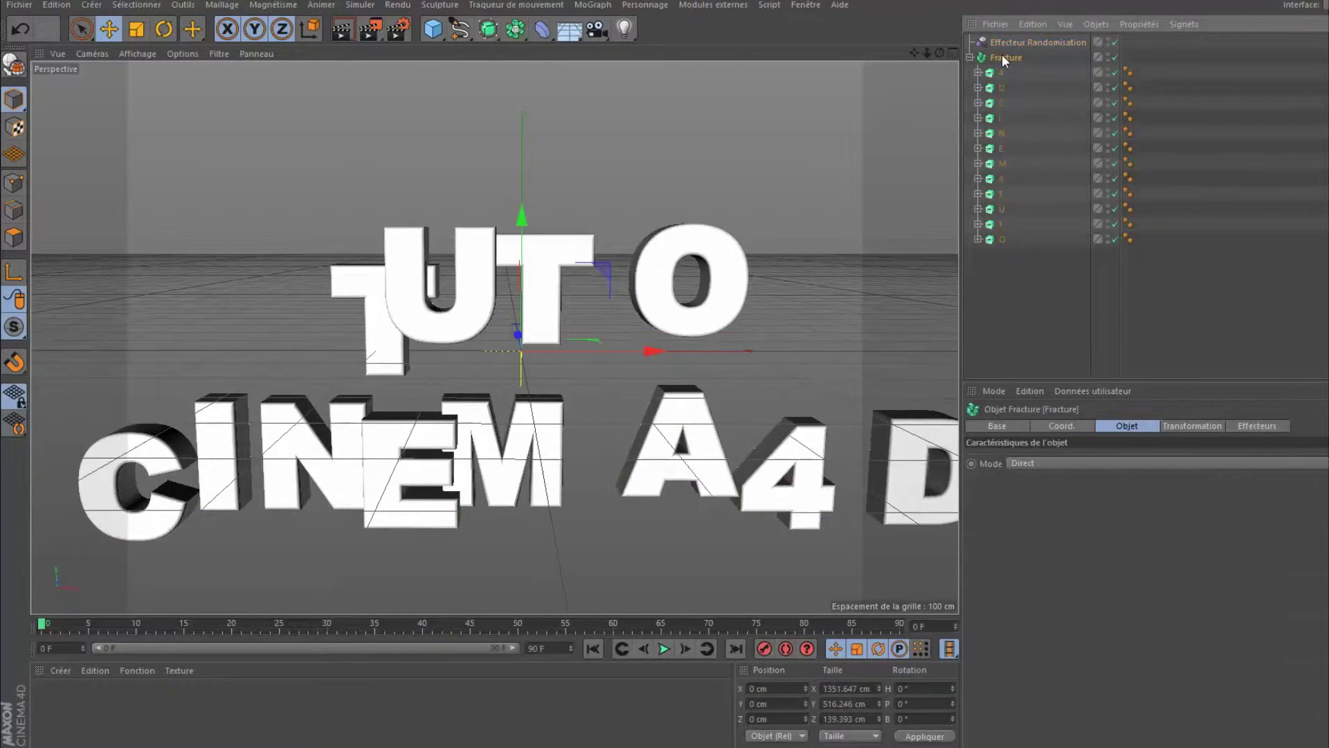
pyautogui.keyDown('shift'); pyautogui.click(1001, 239); pyautogui.keyUp('shift')
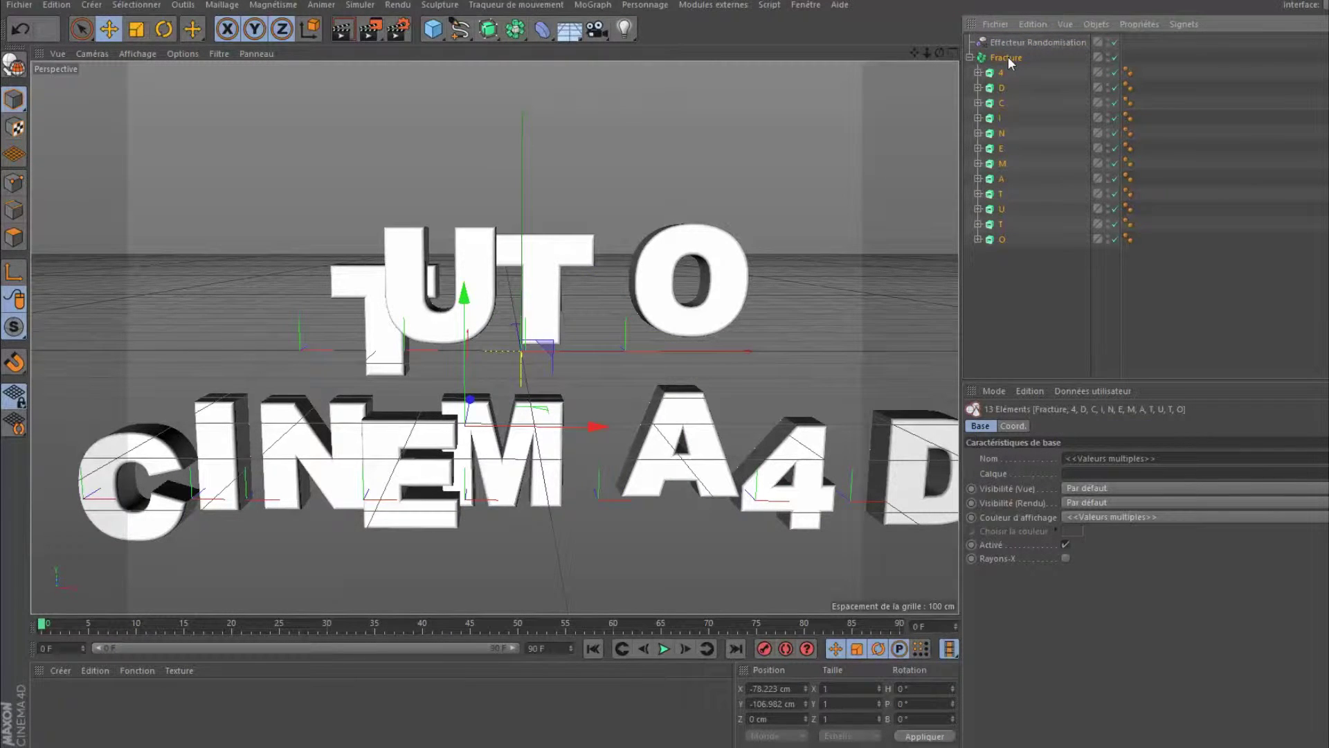
pyautogui.moveTo(1007, 57); pyautogui.dragTo(1016, 43)
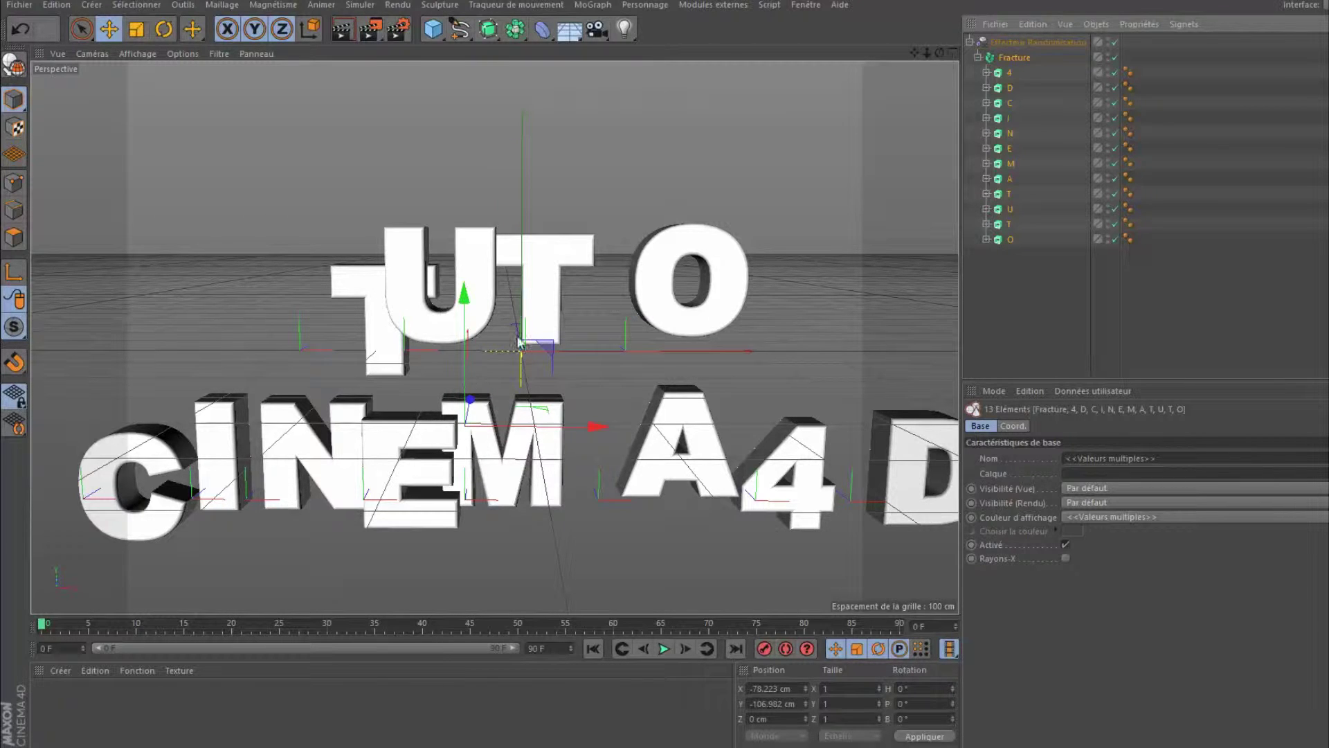
# Select the Random effector and change the timeline end frame to 100
pyautogui.click(613, 319)
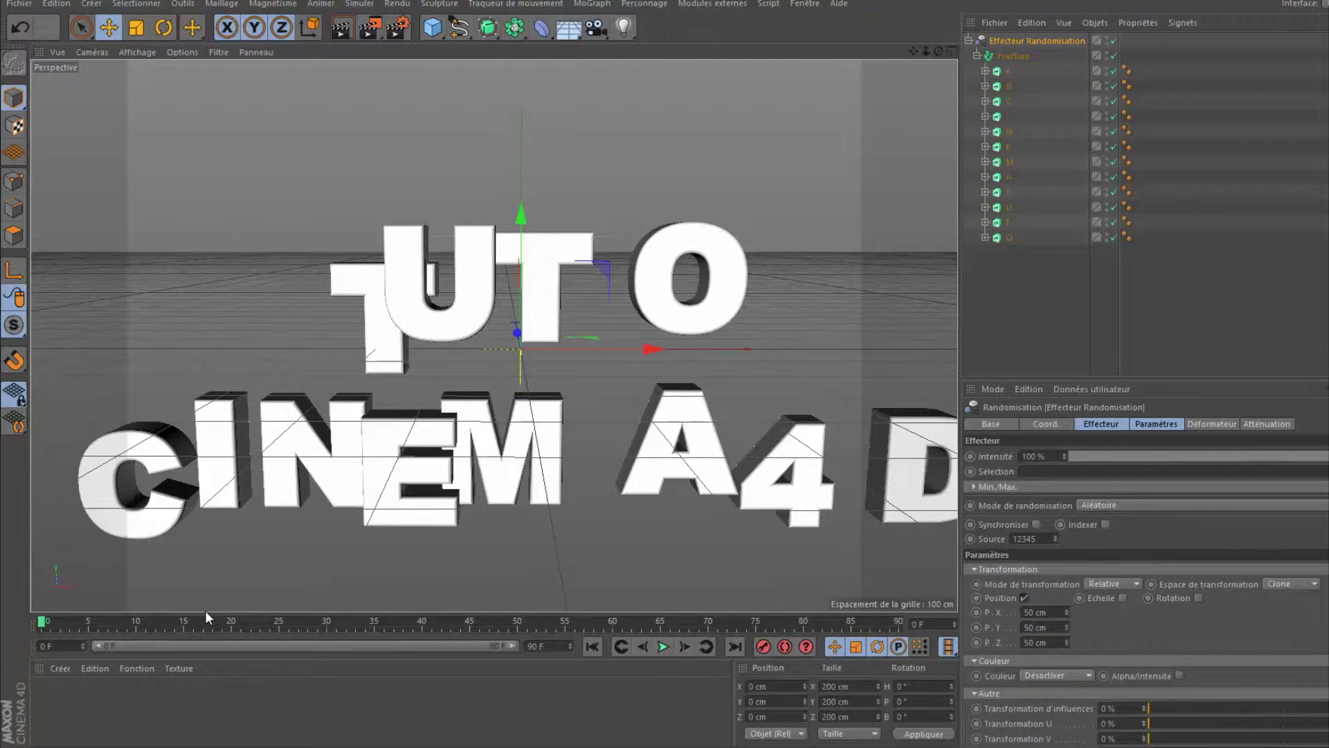
pyautogui.doubleClick(537, 646)
pyautogui.write('1')
pyautogui.write('0')
# Extend the preview to frame 100 and keyframe Intensité at 0% there with Auto Key
pyautogui.press('Return')
pyautogui.moveTo(470, 646); pyautogui.dragTo(515, 647)
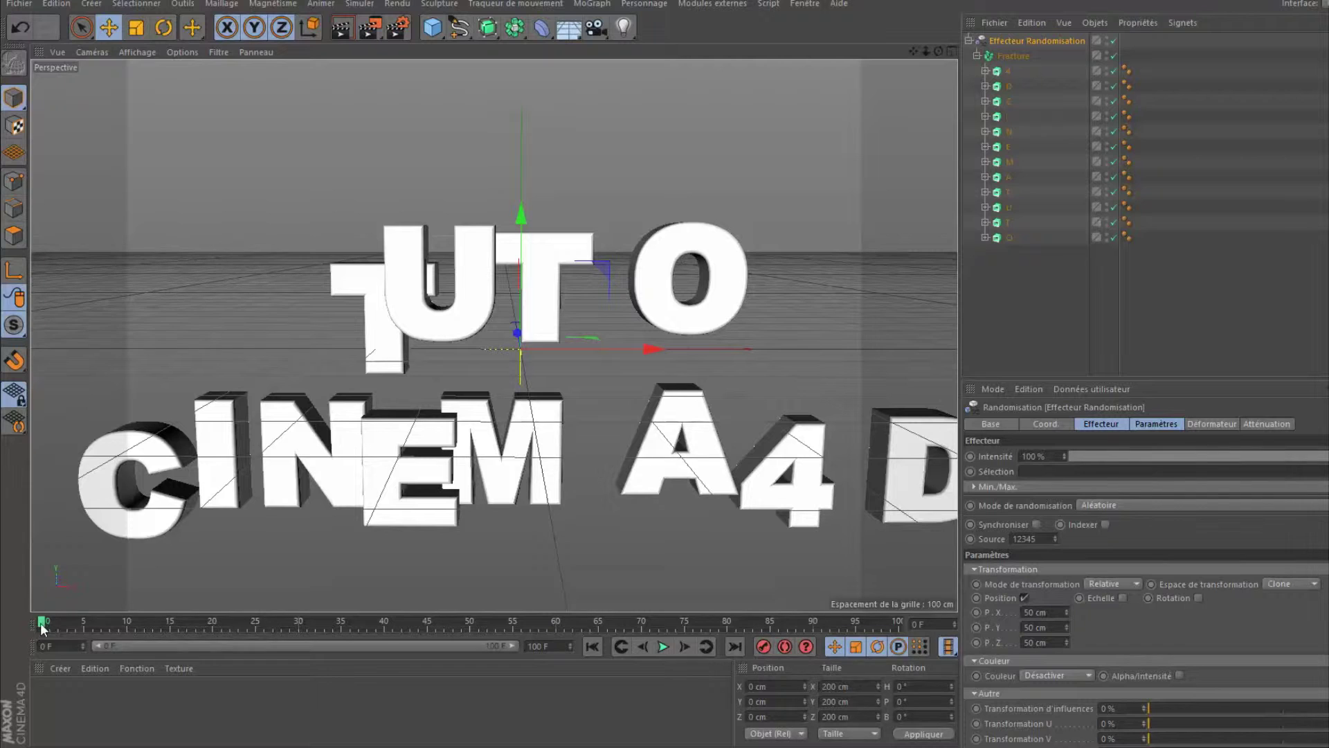
pyautogui.moveTo(58, 621); pyautogui.dragTo(882, 628)
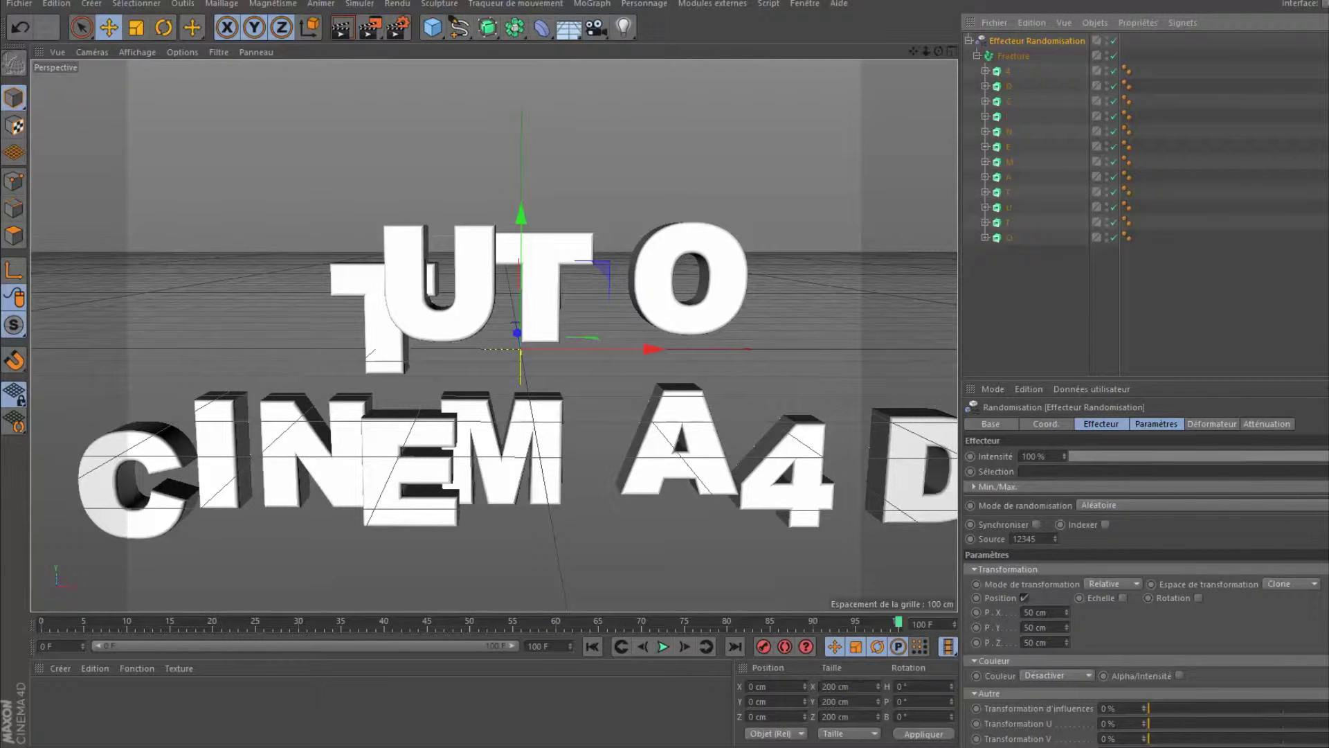
pyautogui.moveTo(1324, 455); pyautogui.dragTo(1068, 457)
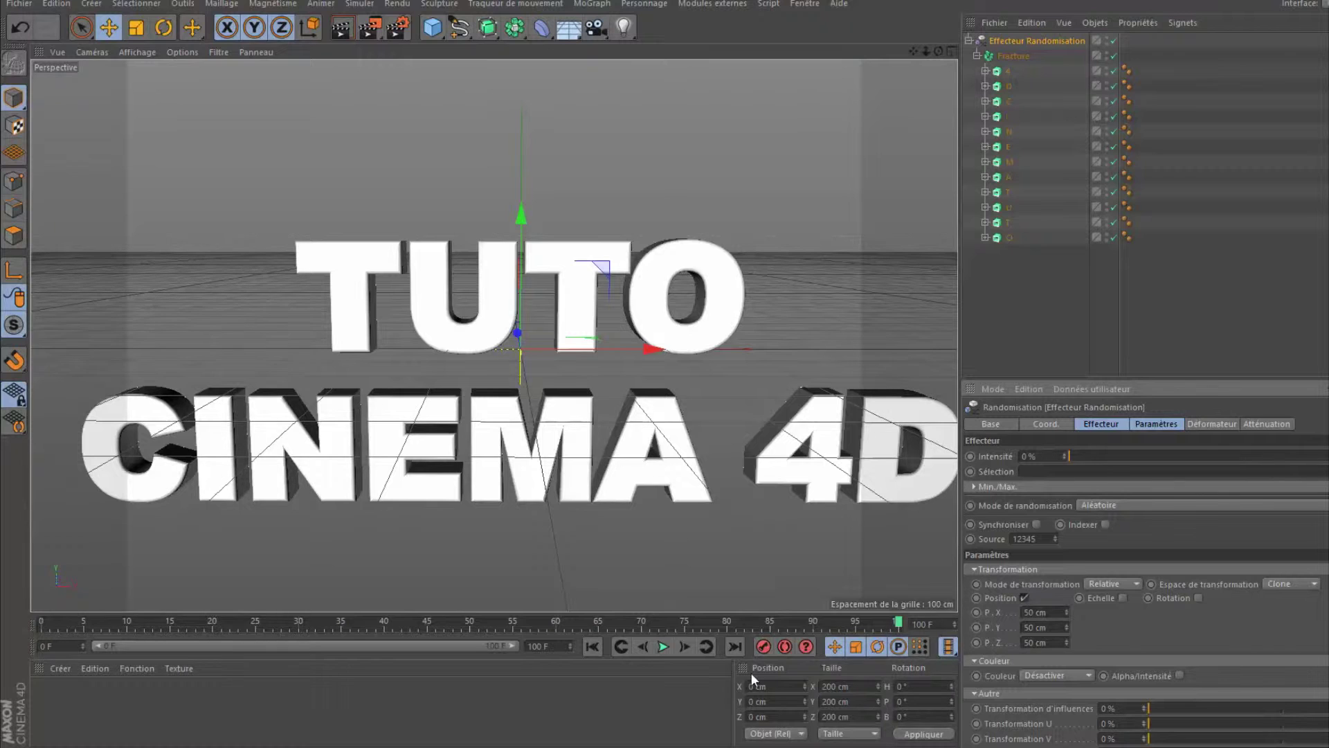
pyautogui.click(783, 647)
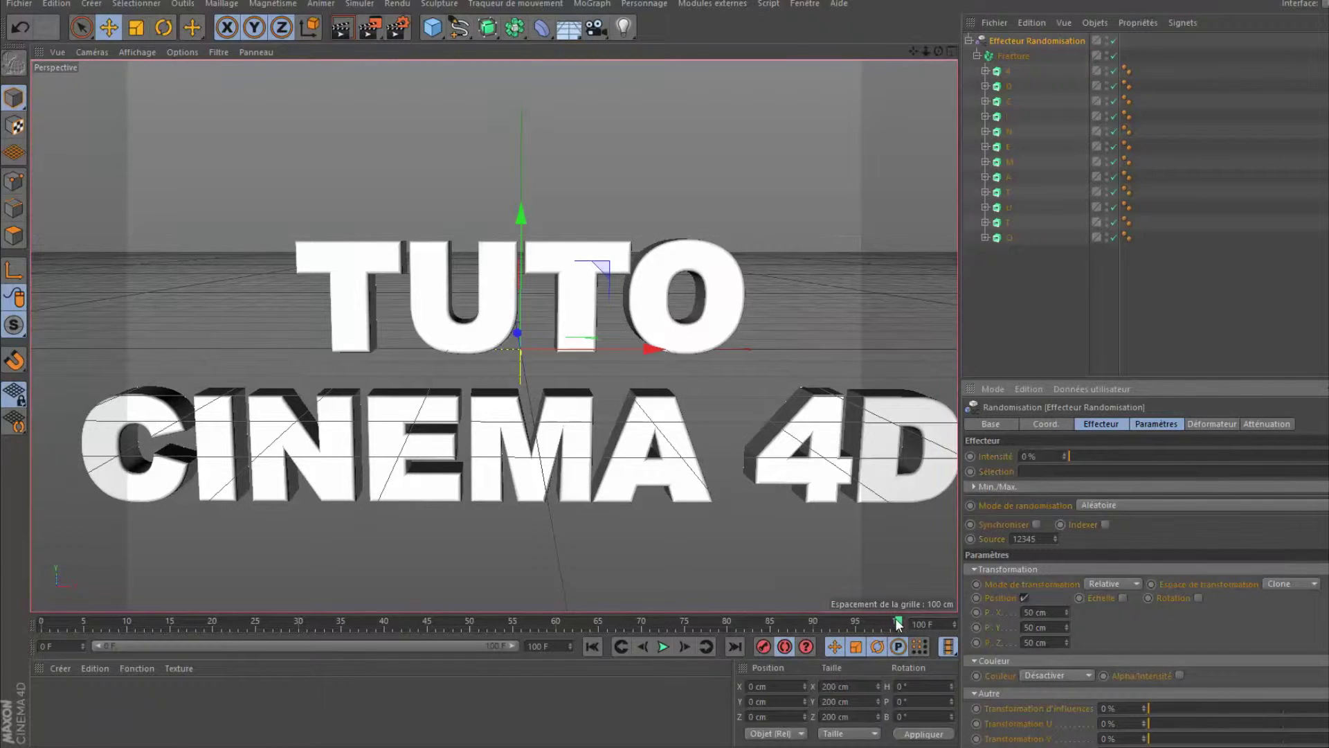
pyautogui.click(766, 647)
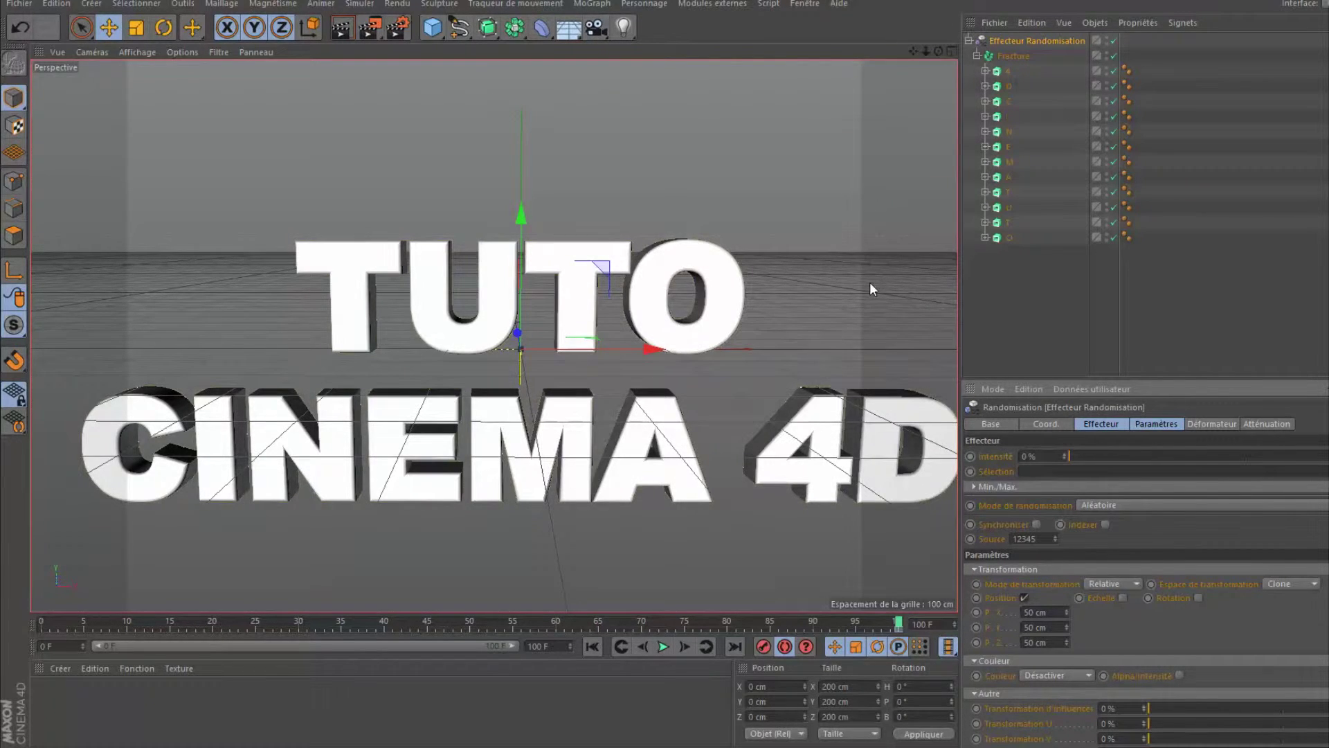
# Orbit the view slightly and add a Camera, making it the active view
pyautogui.keyDown('alt'); pyautogui.moveTo(871, 290); pyautogui.dragTo(870, 290); pyautogui.keyUp('alt')
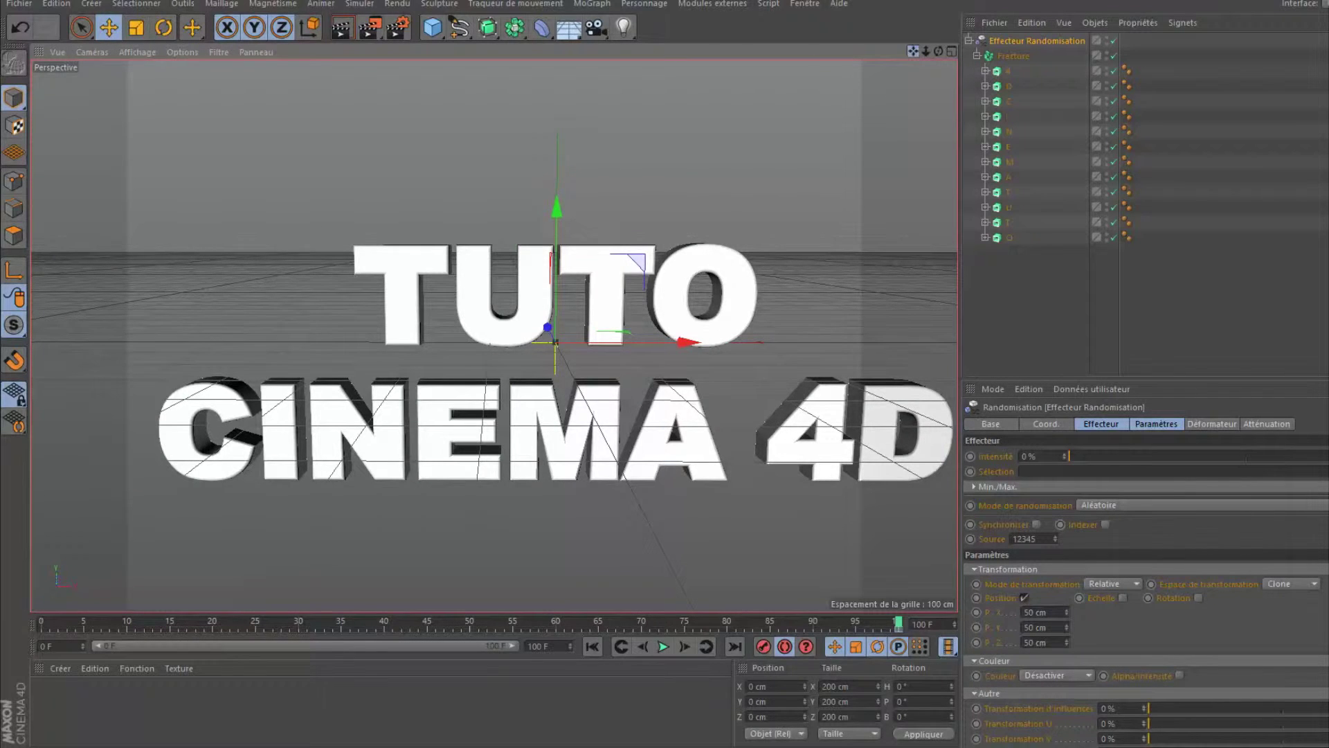
pyautogui.keyDown('alt'); pyautogui.moveTo(485, 346); pyautogui.dragTo(447, 346); pyautogui.keyUp('alt')
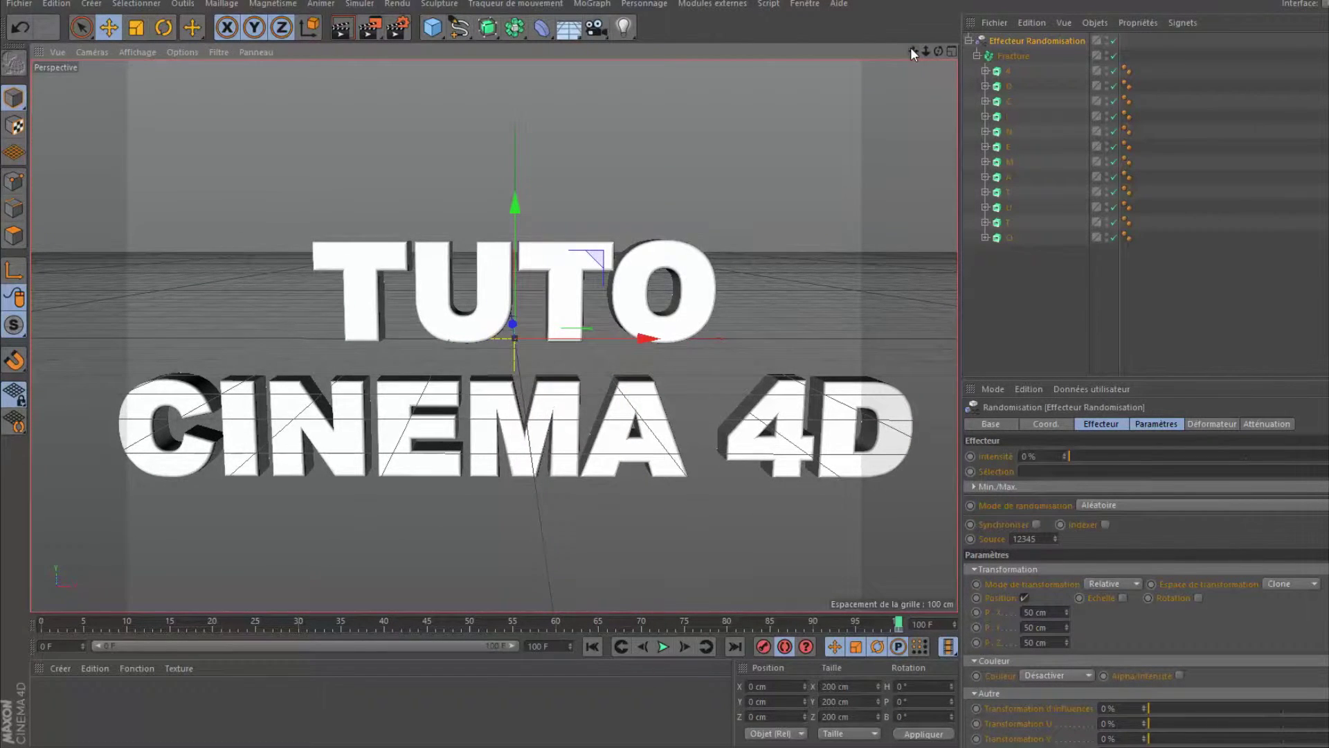
pyautogui.click(597, 28)
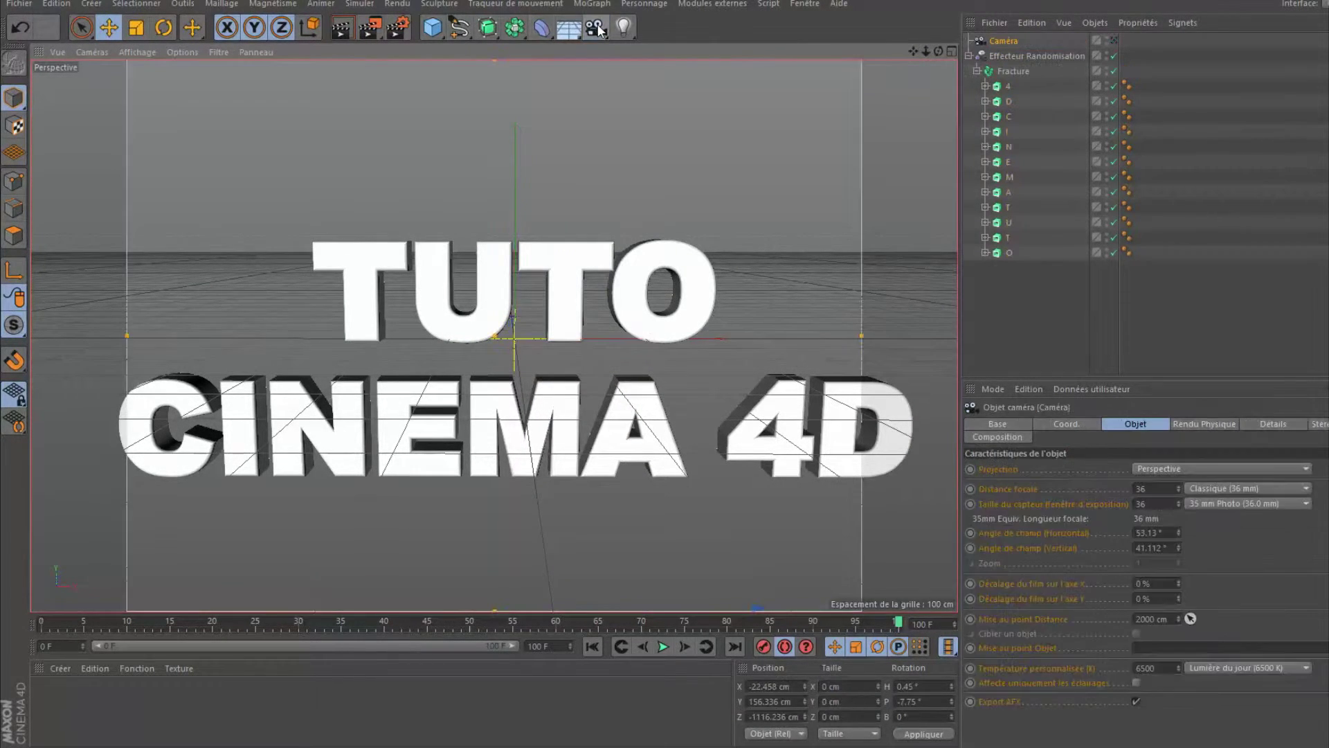
pyautogui.click(1115, 40)
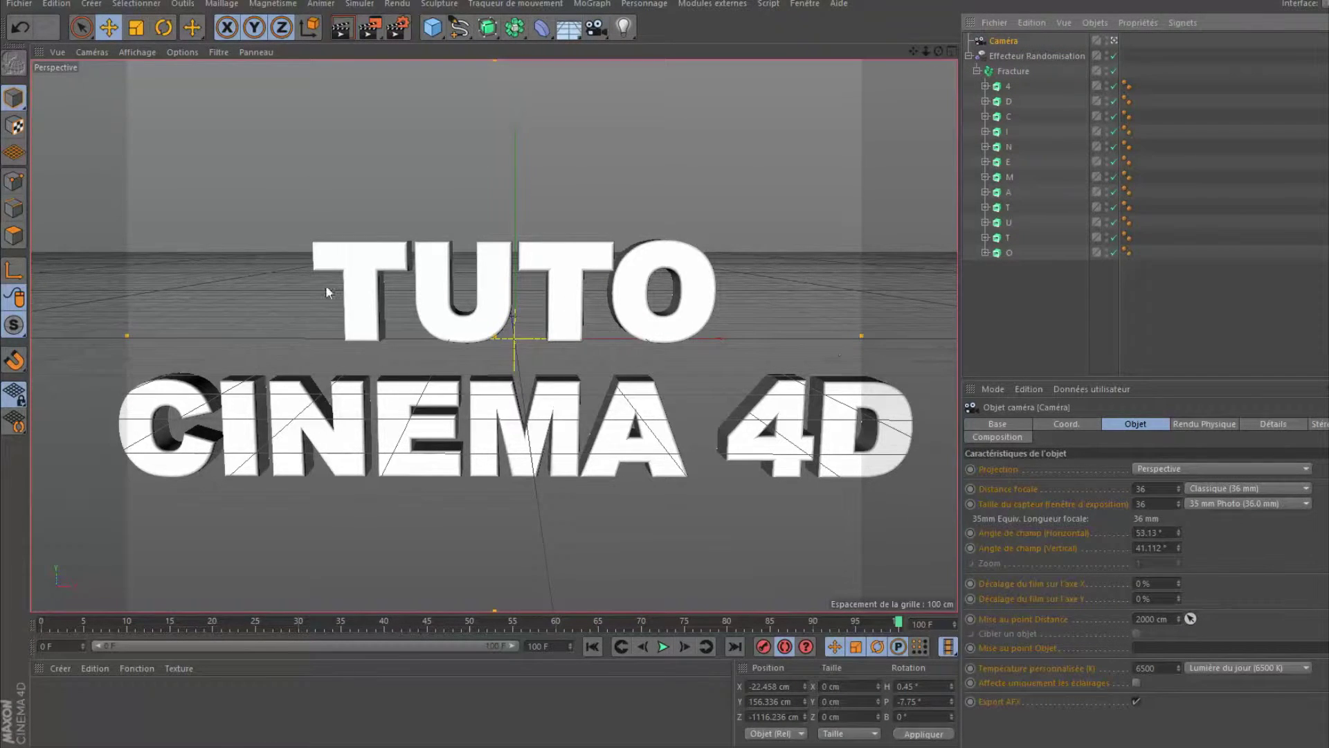
# Select the Random effector and scrub the timeline back to frame 0
pyautogui.click(1040, 54)
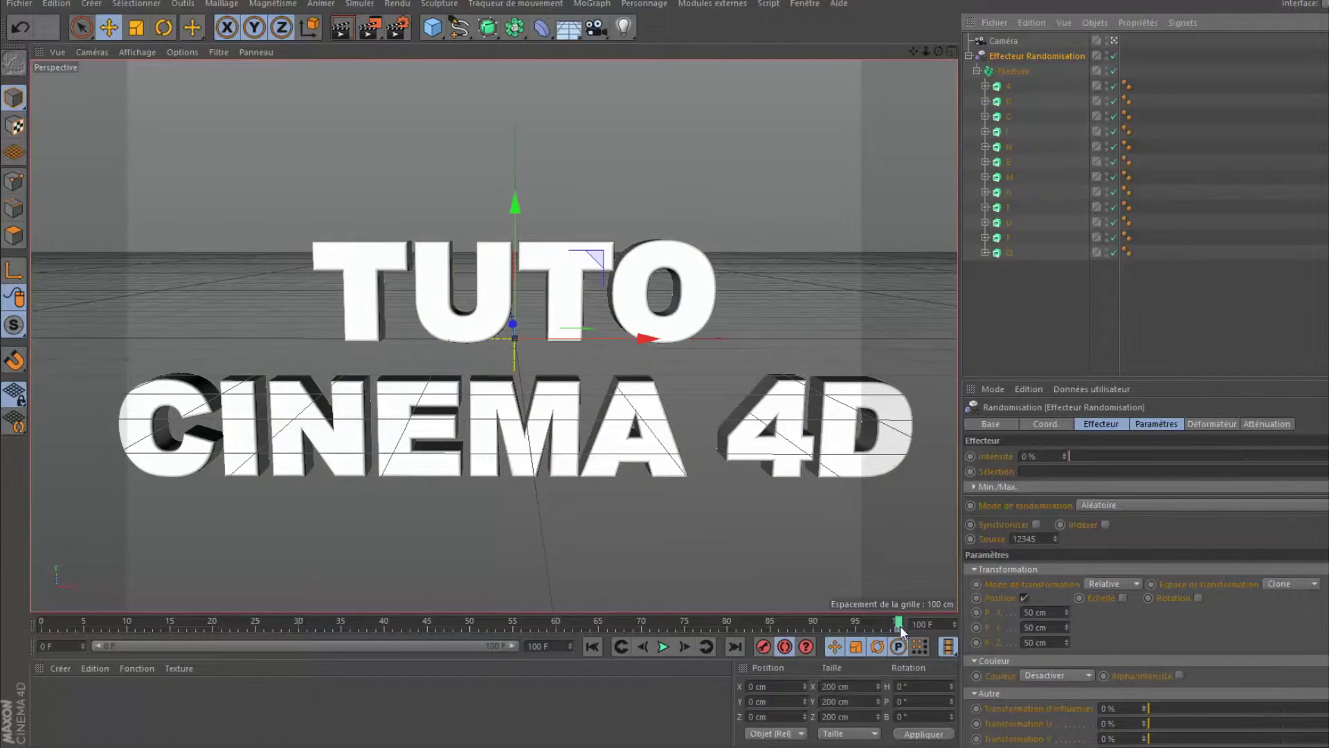
pyautogui.moveTo(898, 625); pyautogui.dragTo(840, 622)
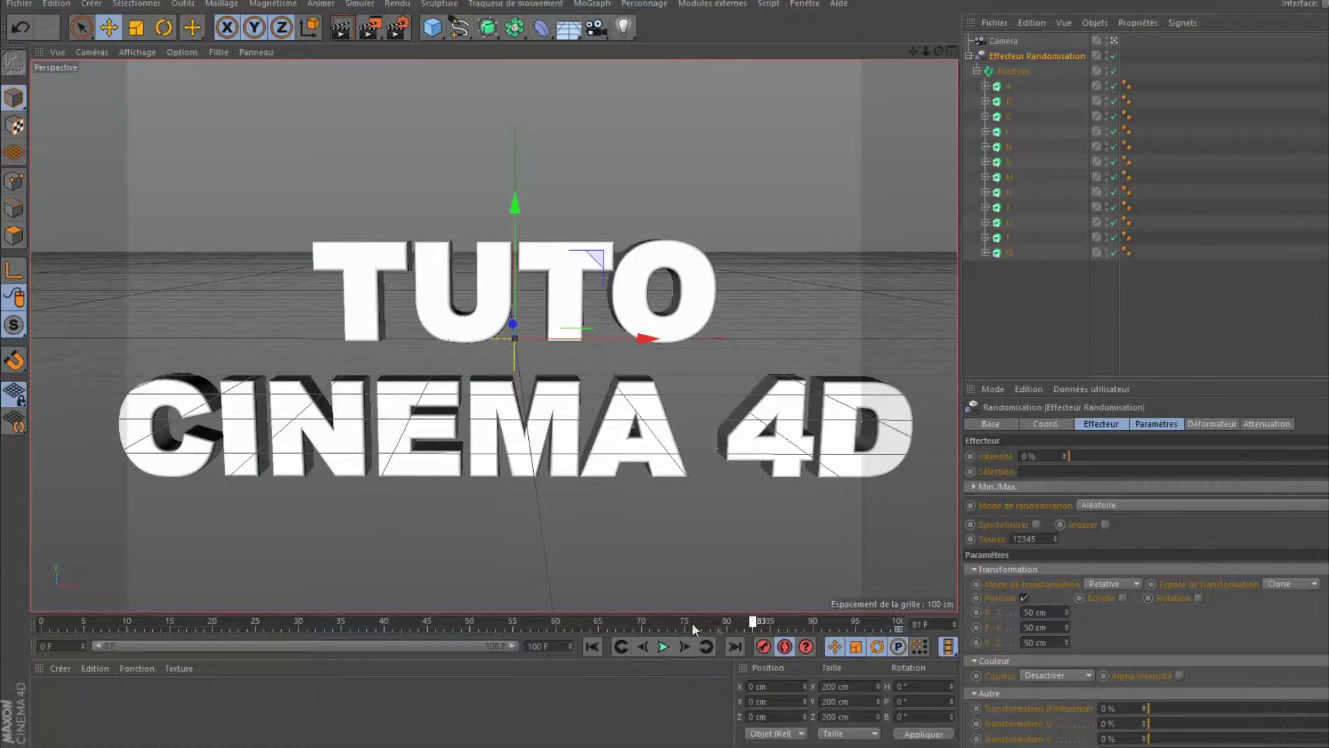
pyautogui.moveTo(691, 621); pyautogui.dragTo(15, 636)
# Set the Random effector's intensity to -1000% to scatter the letters
pyautogui.doubleClick(1027, 457)
pyautogui.write('0')
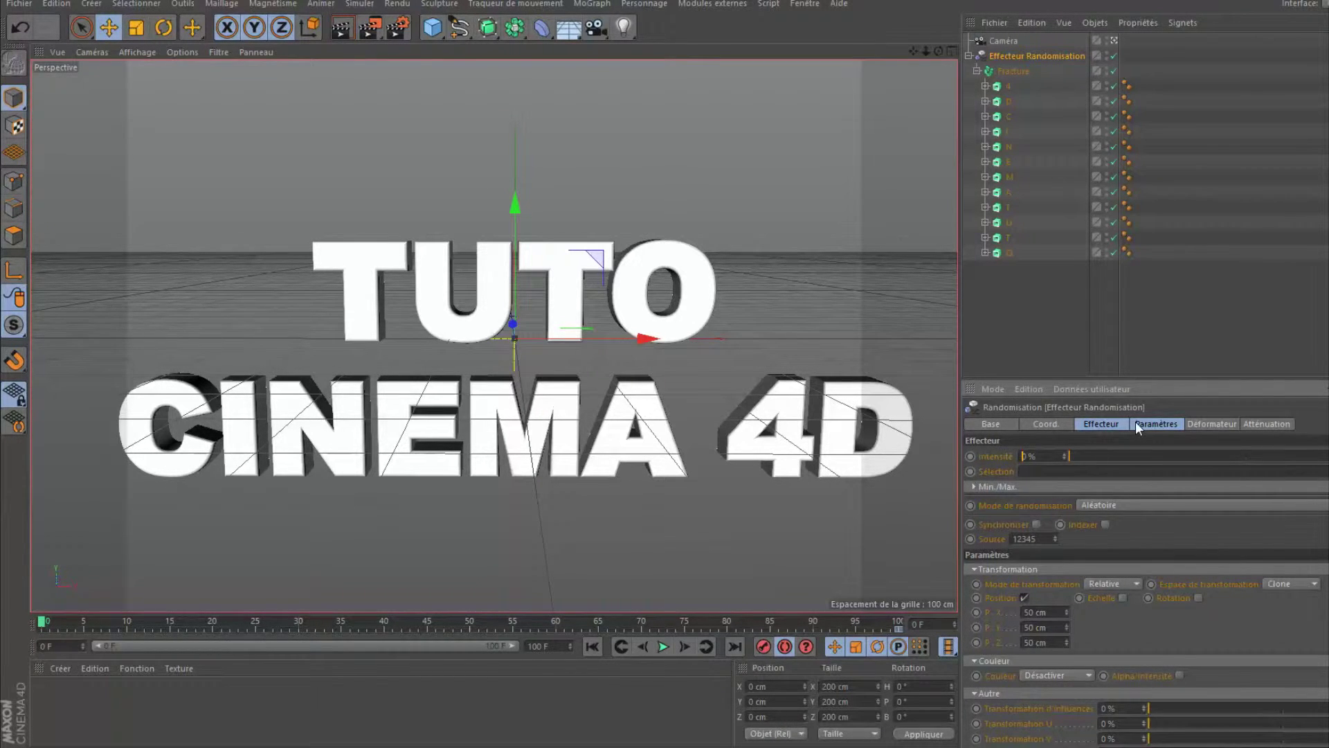
pyautogui.press('Home')
pyautogui.write('1')
pyautogui.write('00')
pyautogui.press('Return')
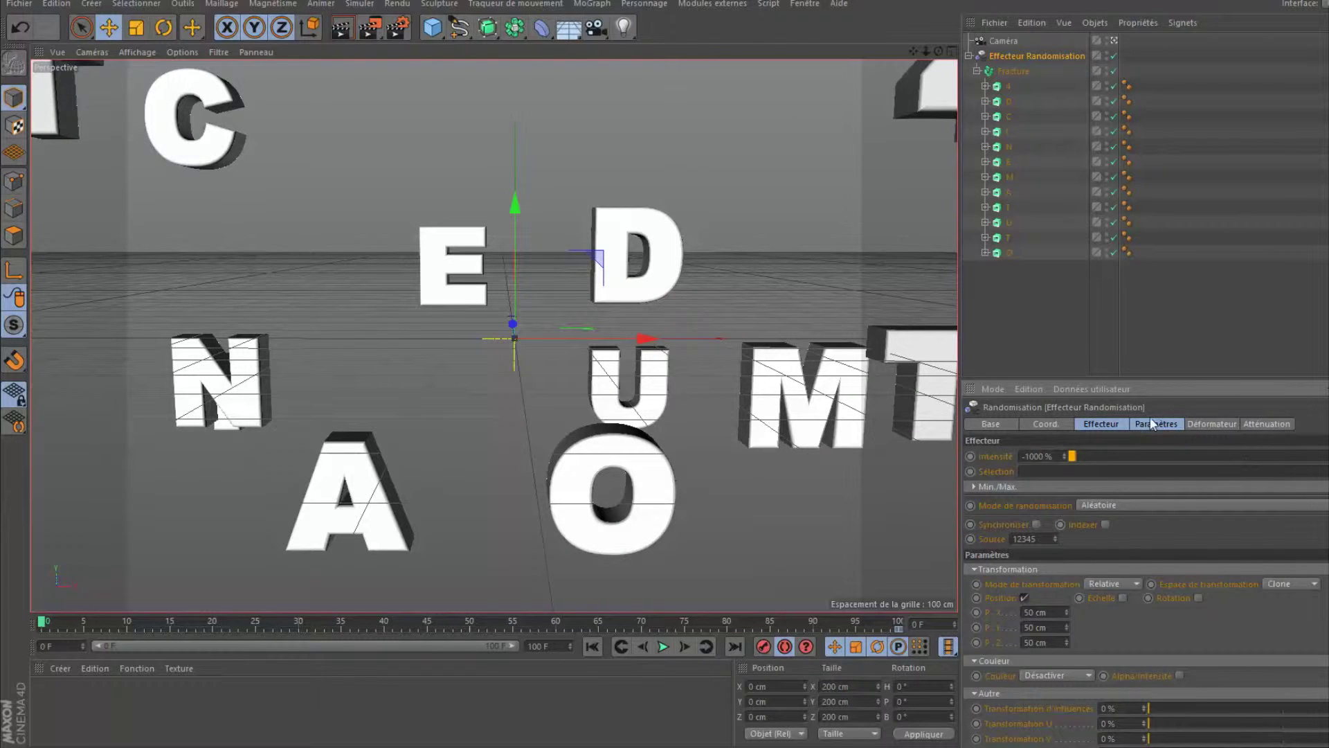
# Set the effector's Position Z to 1500 cm and Position Y to 200 cm
pyautogui.click(1061, 422)
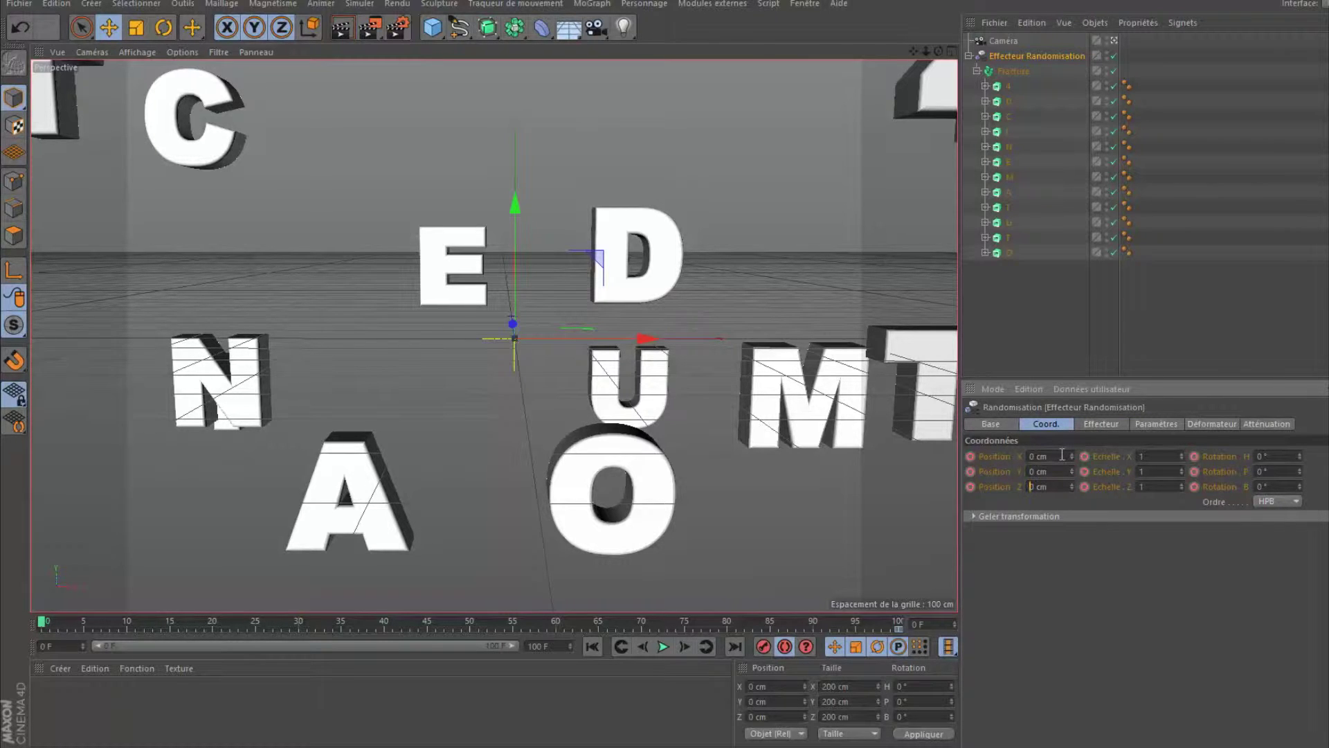
pyautogui.write('150')
pyautogui.press('Return')
pyautogui.click(1057, 473)
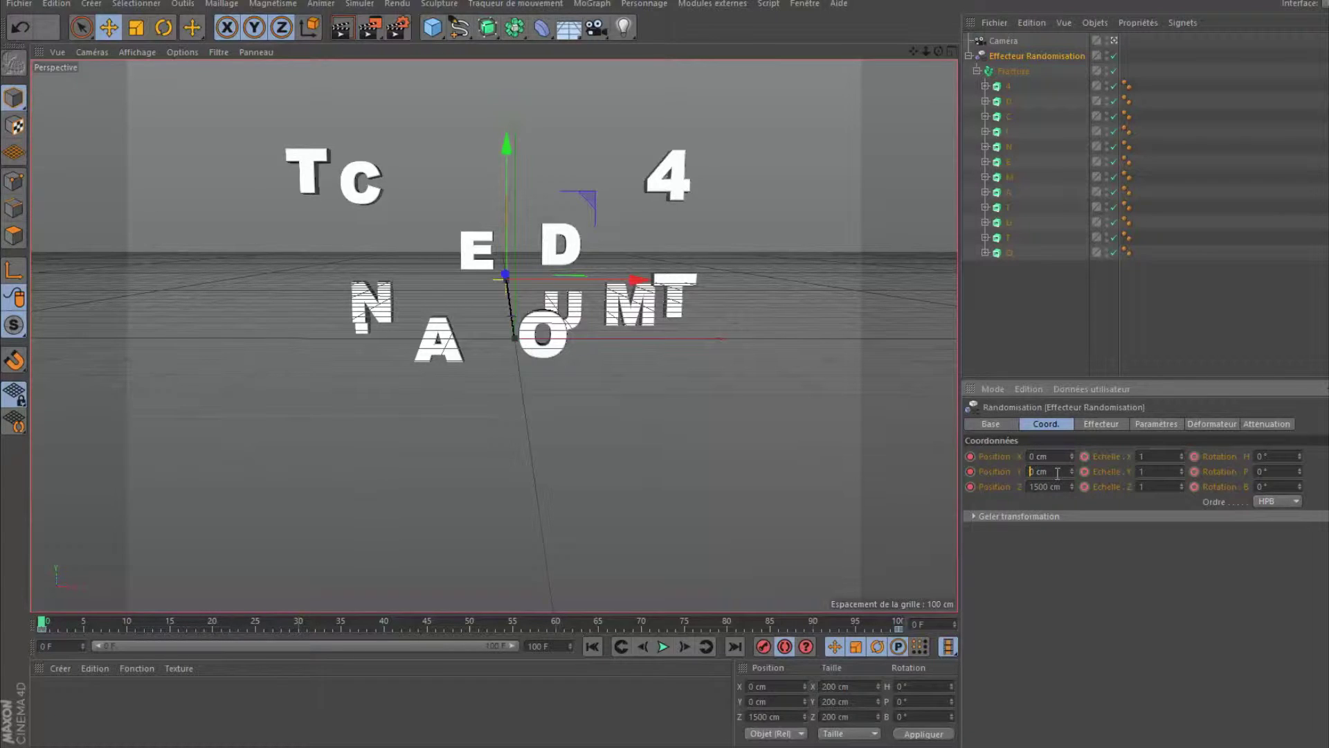
pyautogui.write('20')
pyautogui.press('Return')
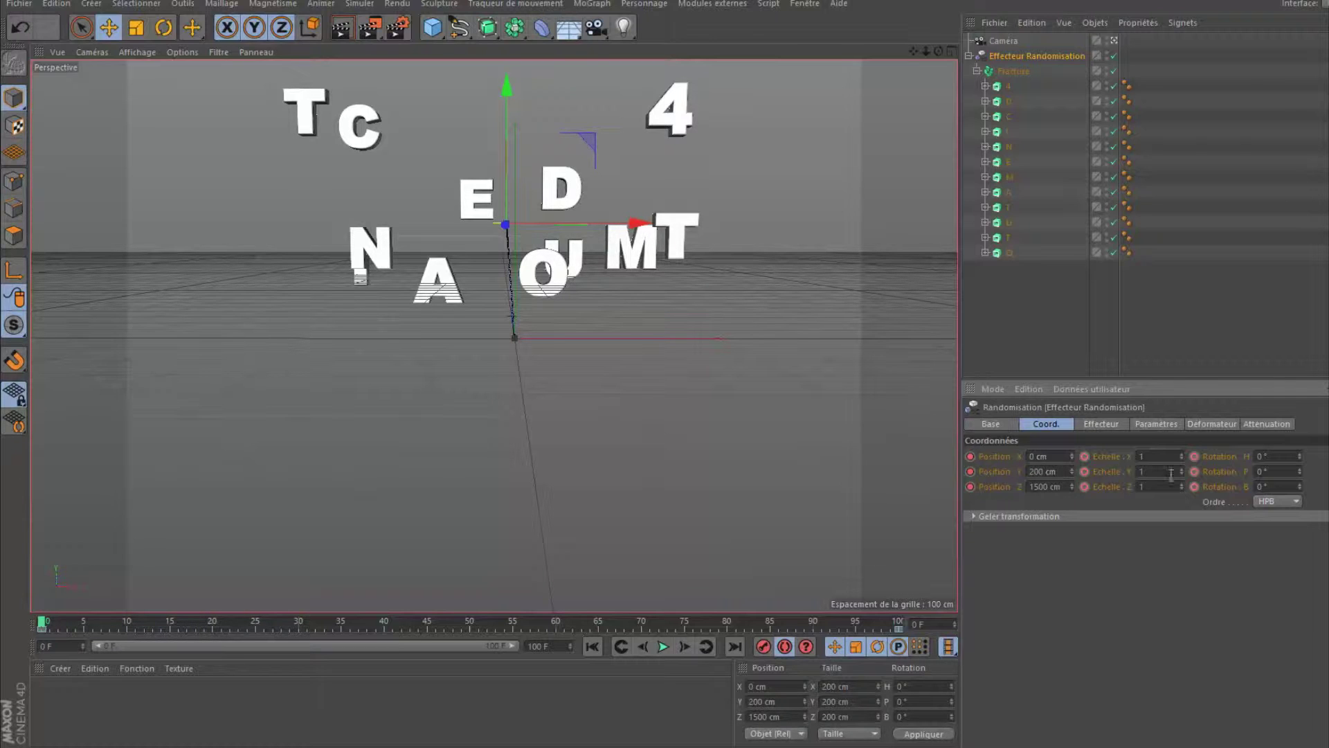
pyautogui.click(1110, 424)
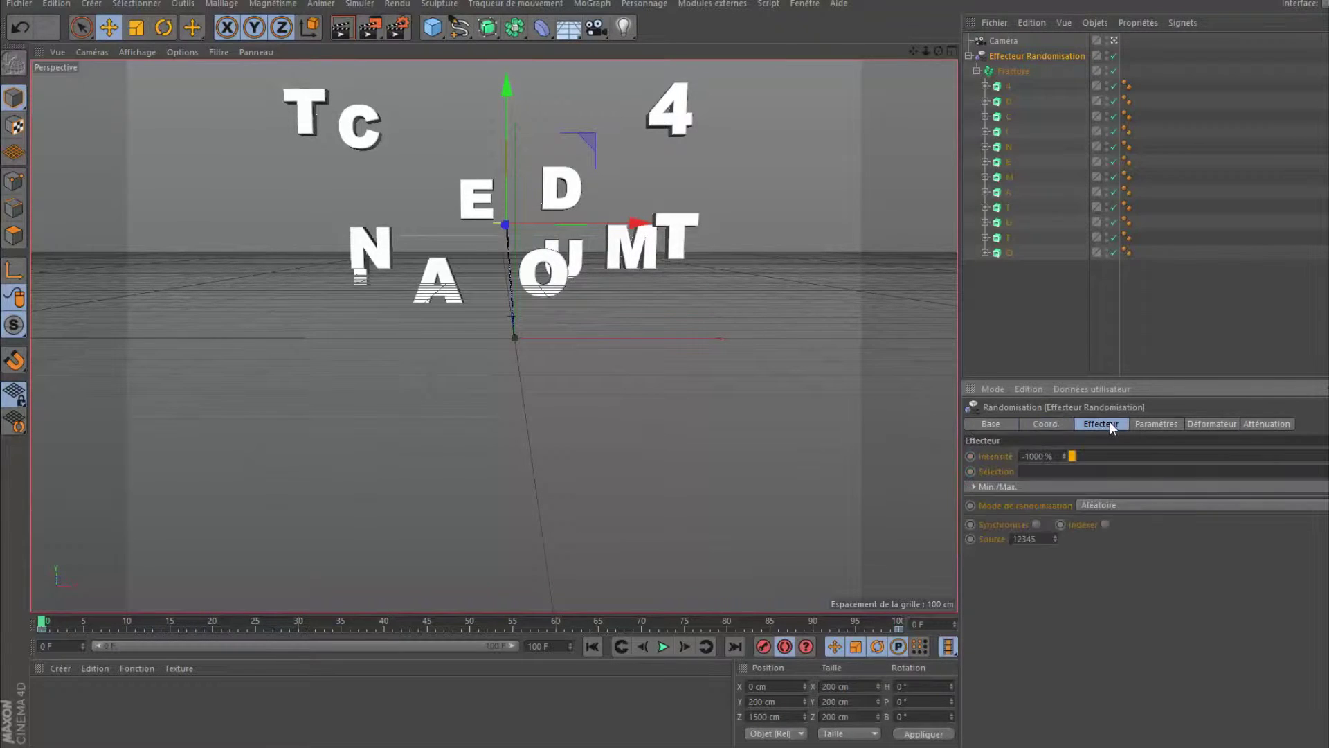
# Enable the effector's random rotation with H 50°, P -30° and B 20°
pyautogui.click(1153, 424)
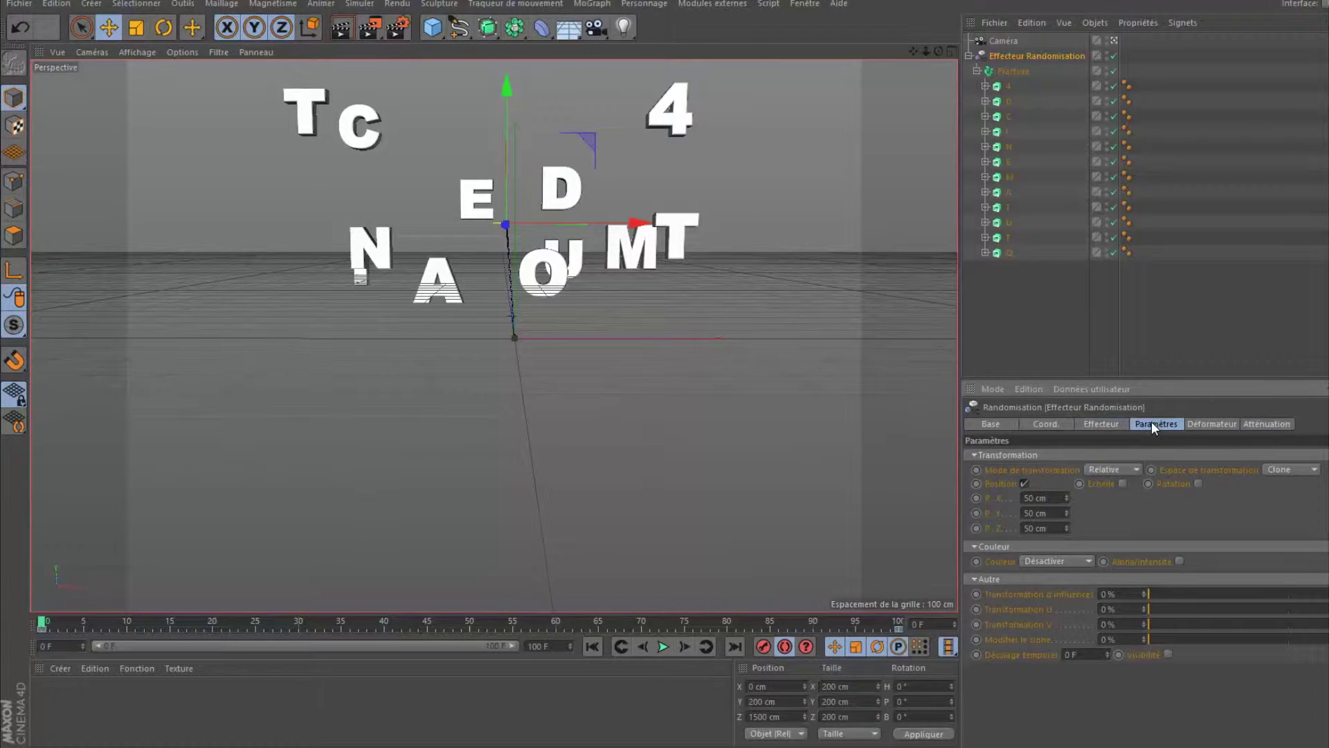
pyautogui.click(1195, 483)
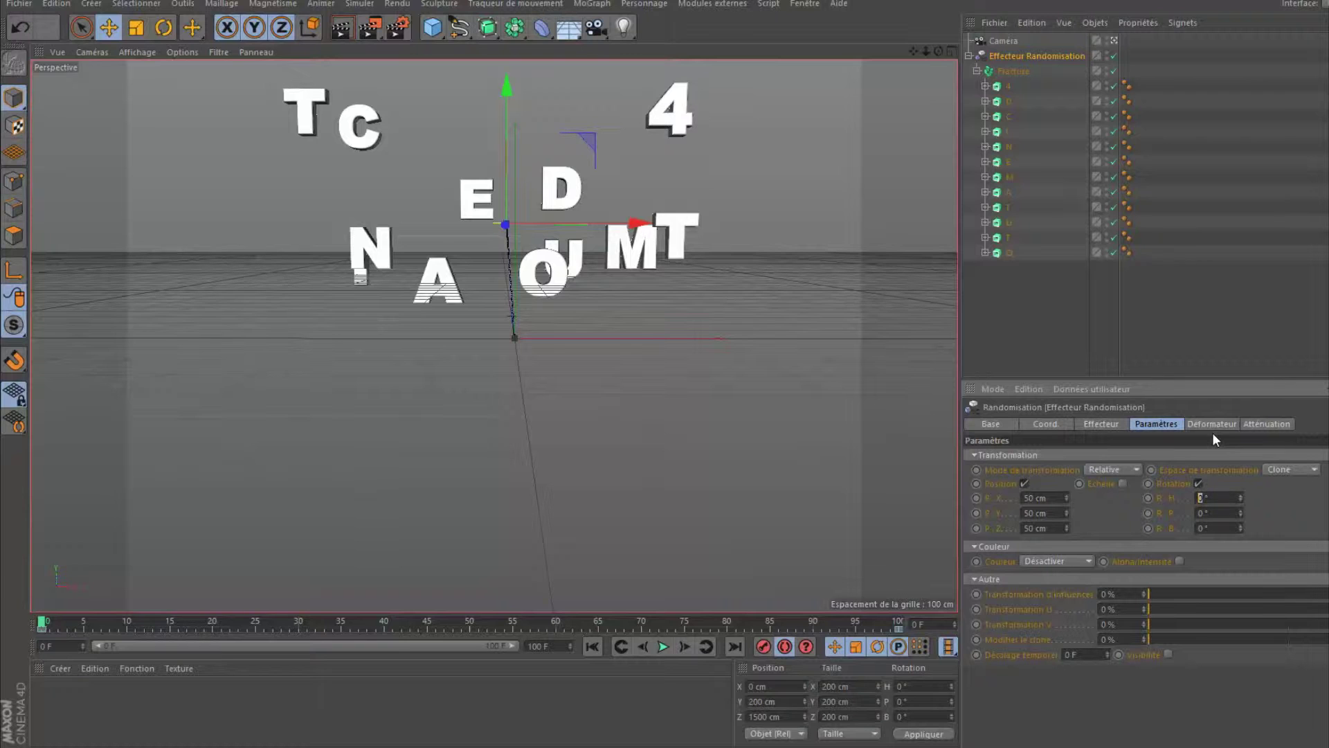
pyautogui.write('50')
pyautogui.click(1203, 512)
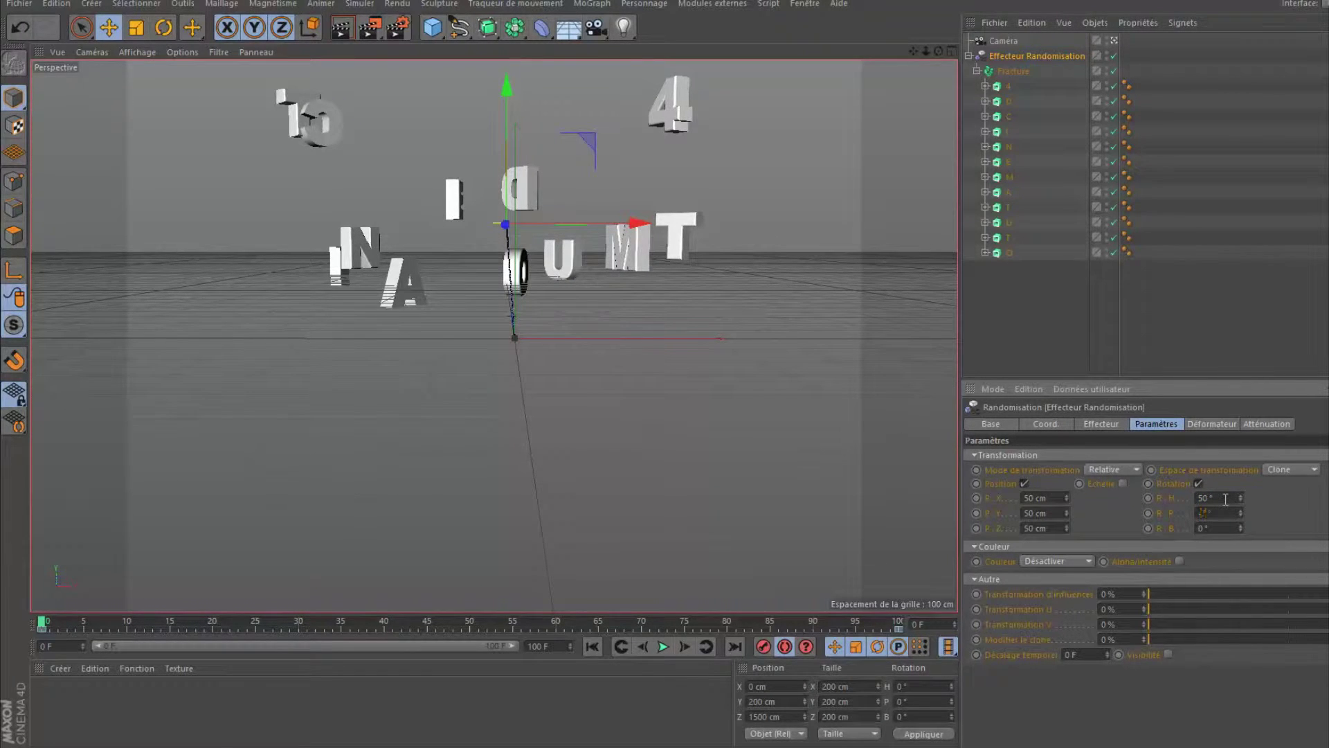
pyautogui.write('-30')
pyautogui.press('Return')
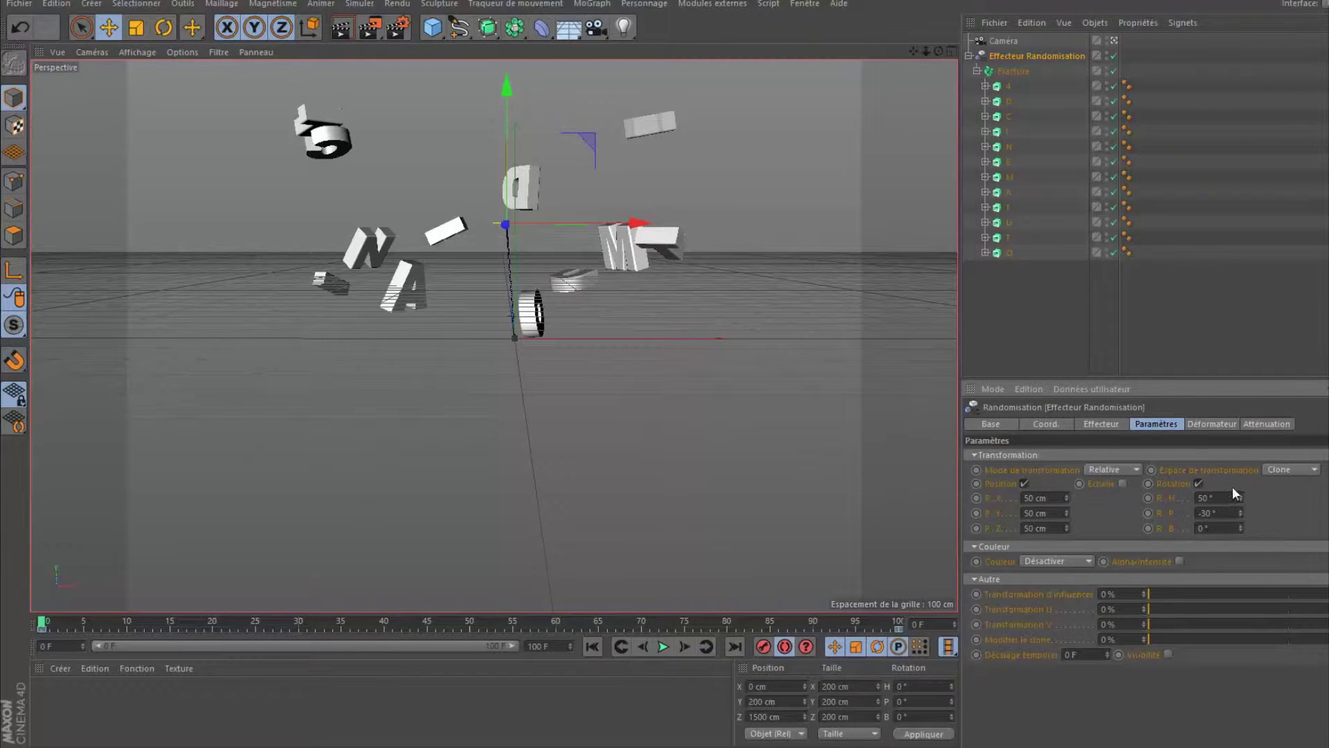
pyautogui.click(1199, 527)
pyautogui.write('200')
pyautogui.press('Return')
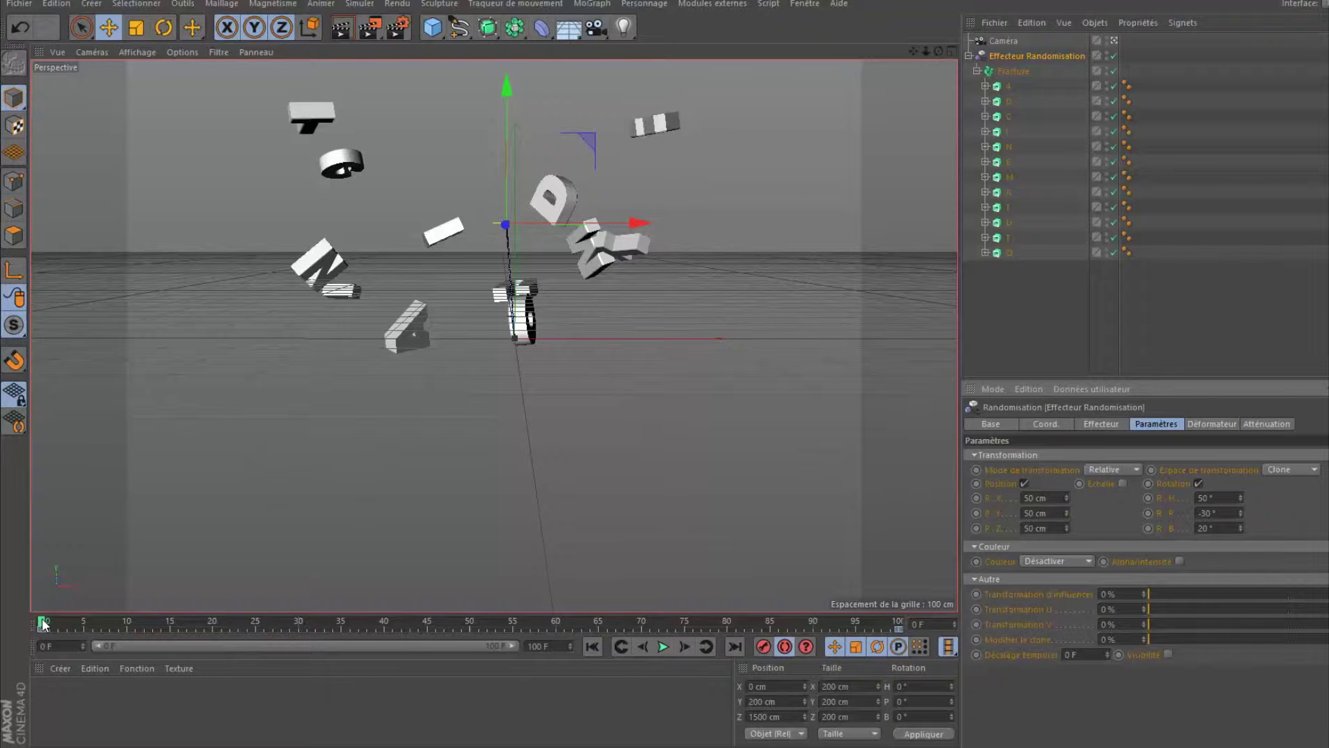
# Scrub and play the tumbling-letter animation, jump back to frame 0, then scrub to frame 100
pyautogui.moveTo(41, 623); pyautogui.dragTo(193, 622)
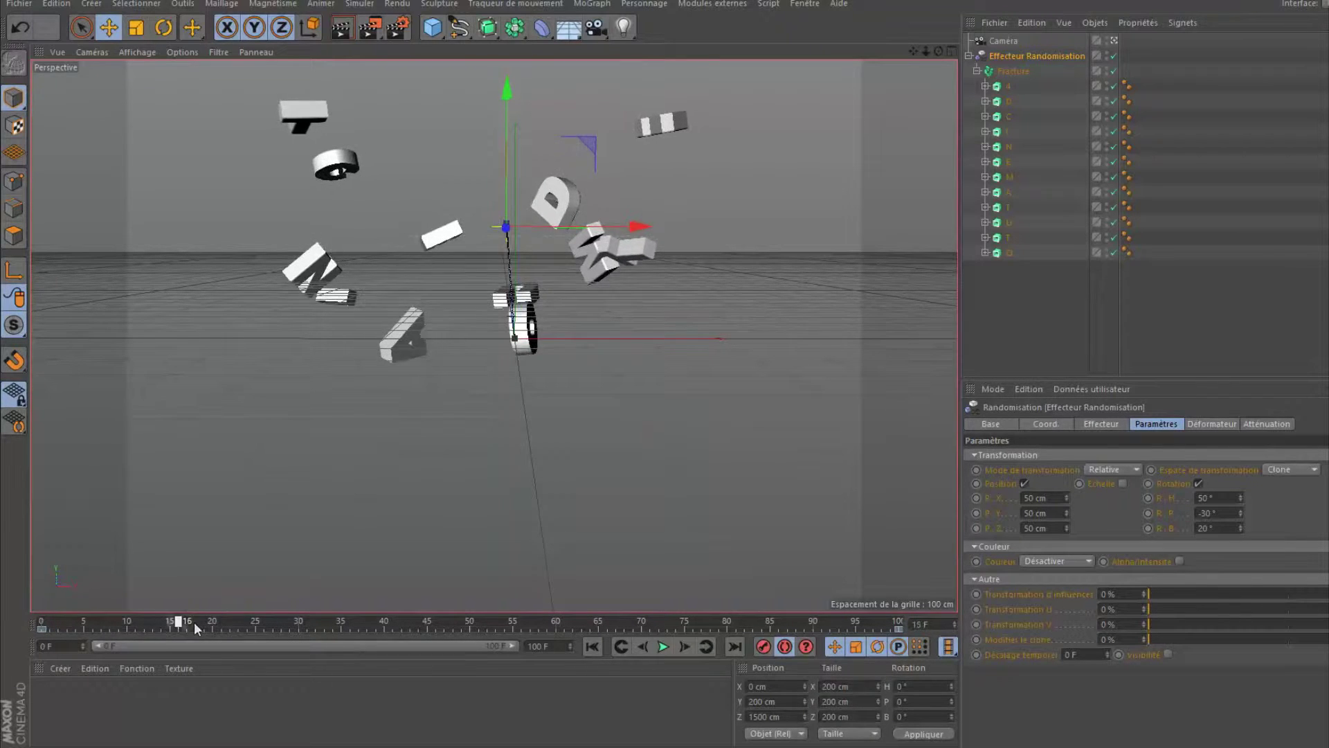
pyautogui.moveTo(194, 622); pyautogui.dragTo(804, 627)
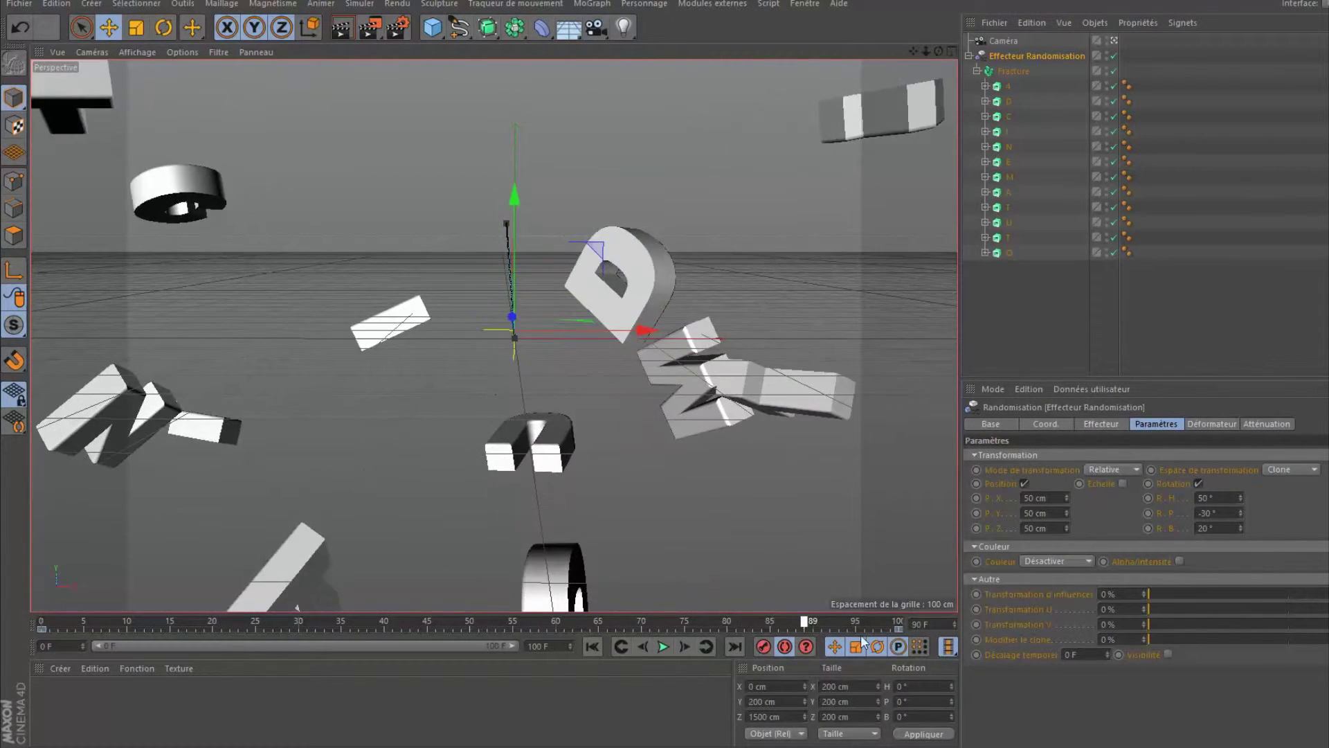
pyautogui.click(663, 646)
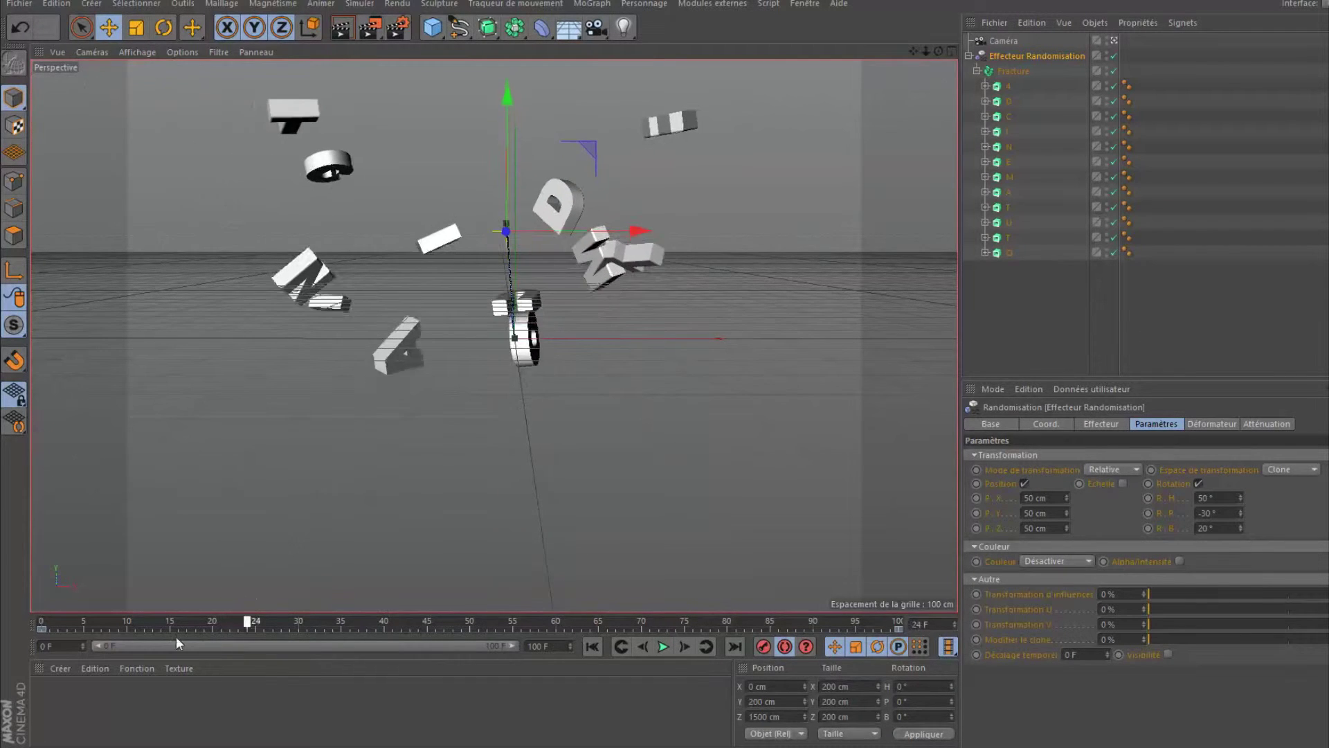
pyautogui.hotkey('shift', 'f')
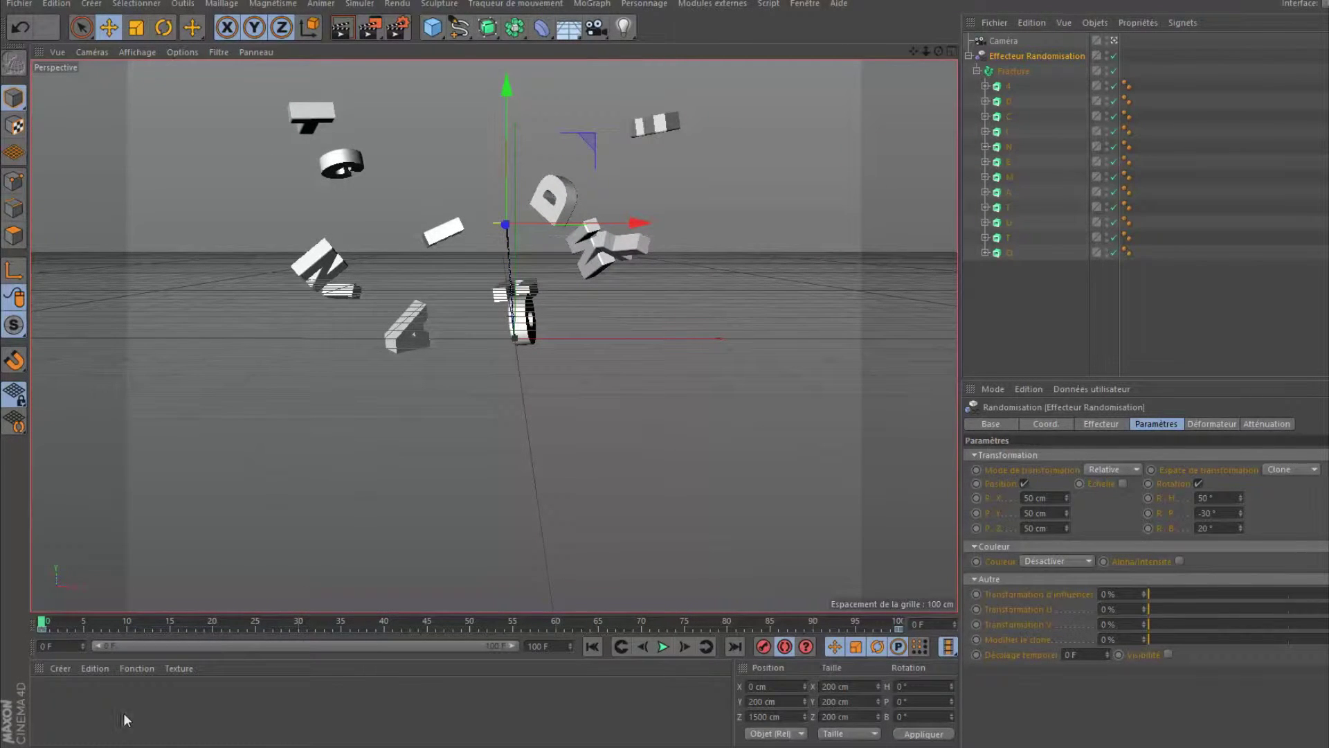
pyautogui.moveTo(40, 630); pyautogui.dragTo(935, 626)
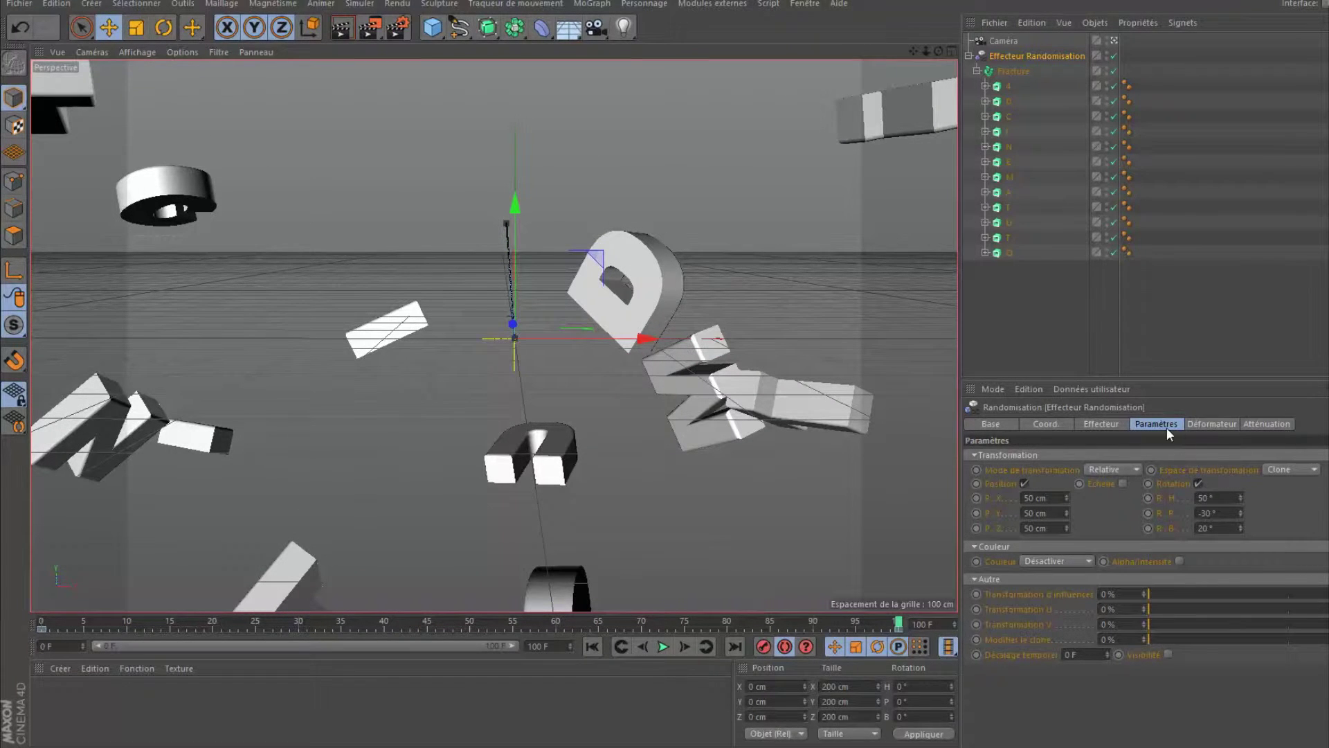
# Reset the effector's rotation values H, P and B to 0°
pyautogui.click(1205, 498)
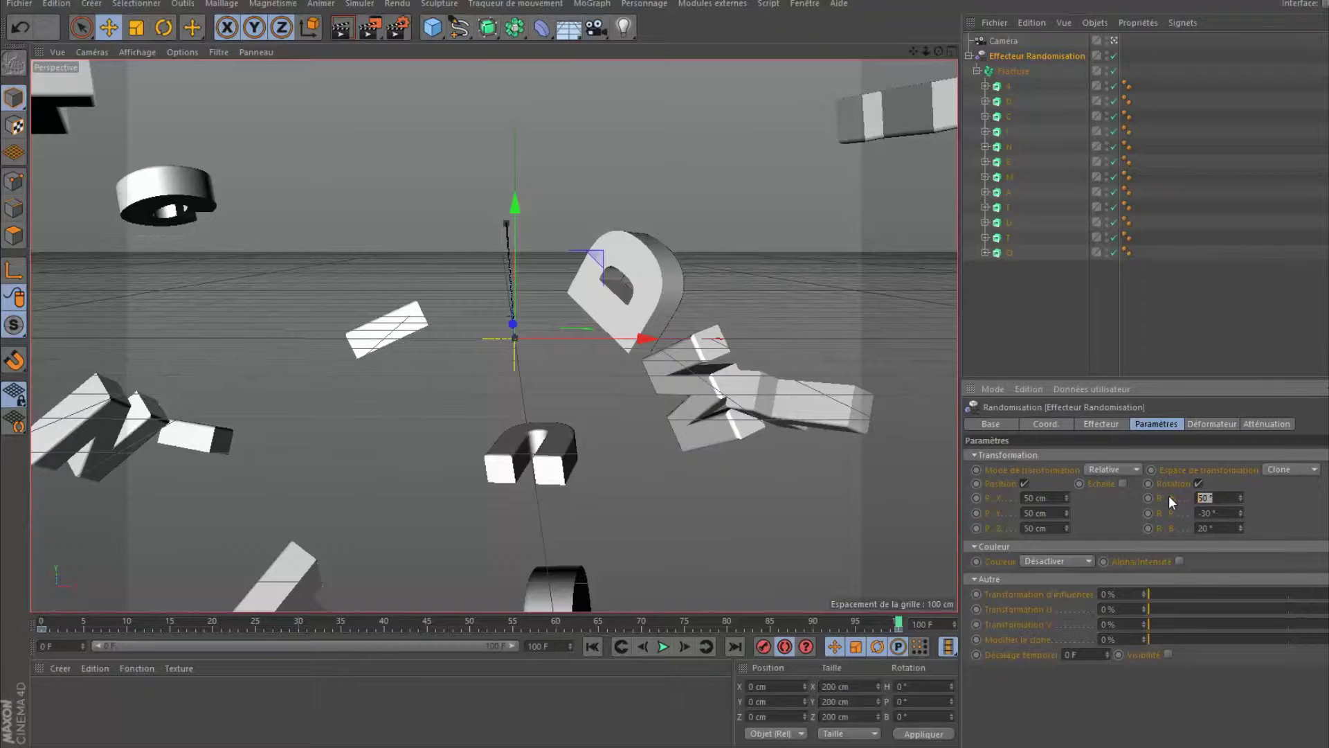
pyautogui.write('0')
pyautogui.click(1223, 512)
pyautogui.write('0')
pyautogui.press('Tab')
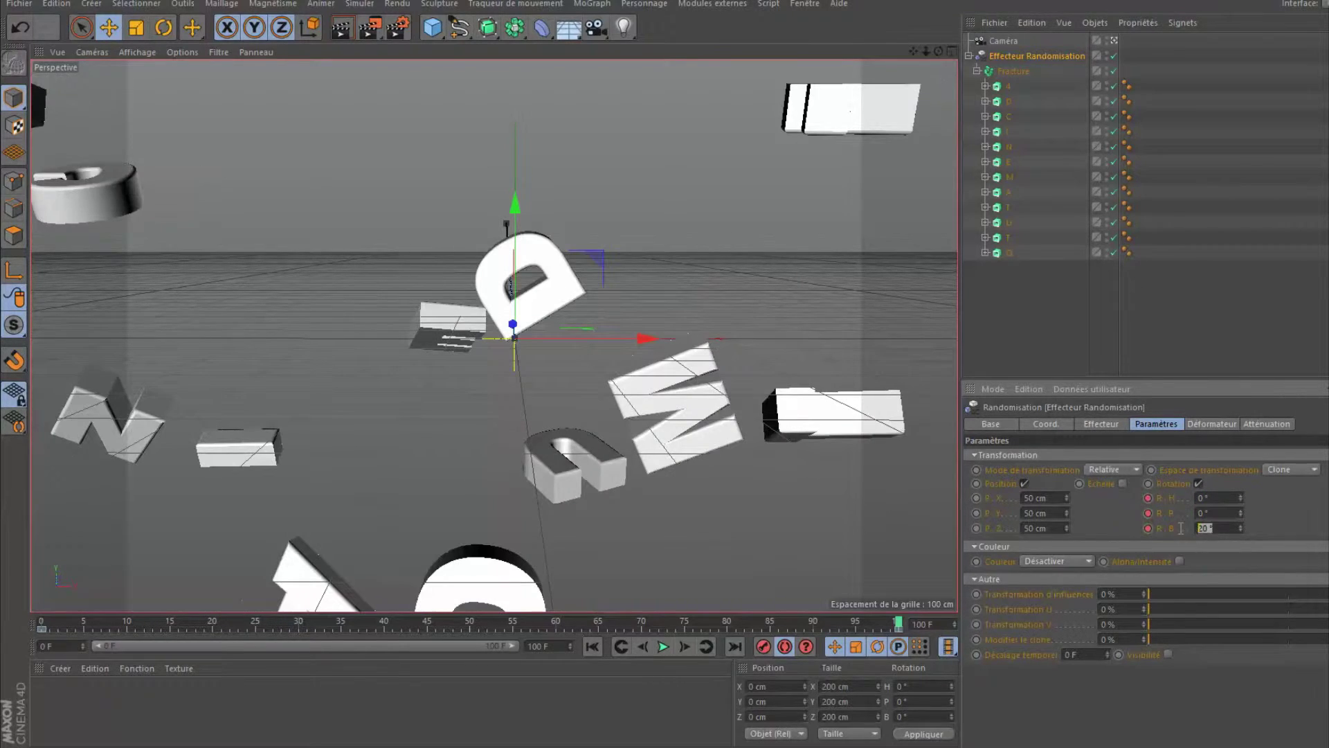
pyautogui.write('0')
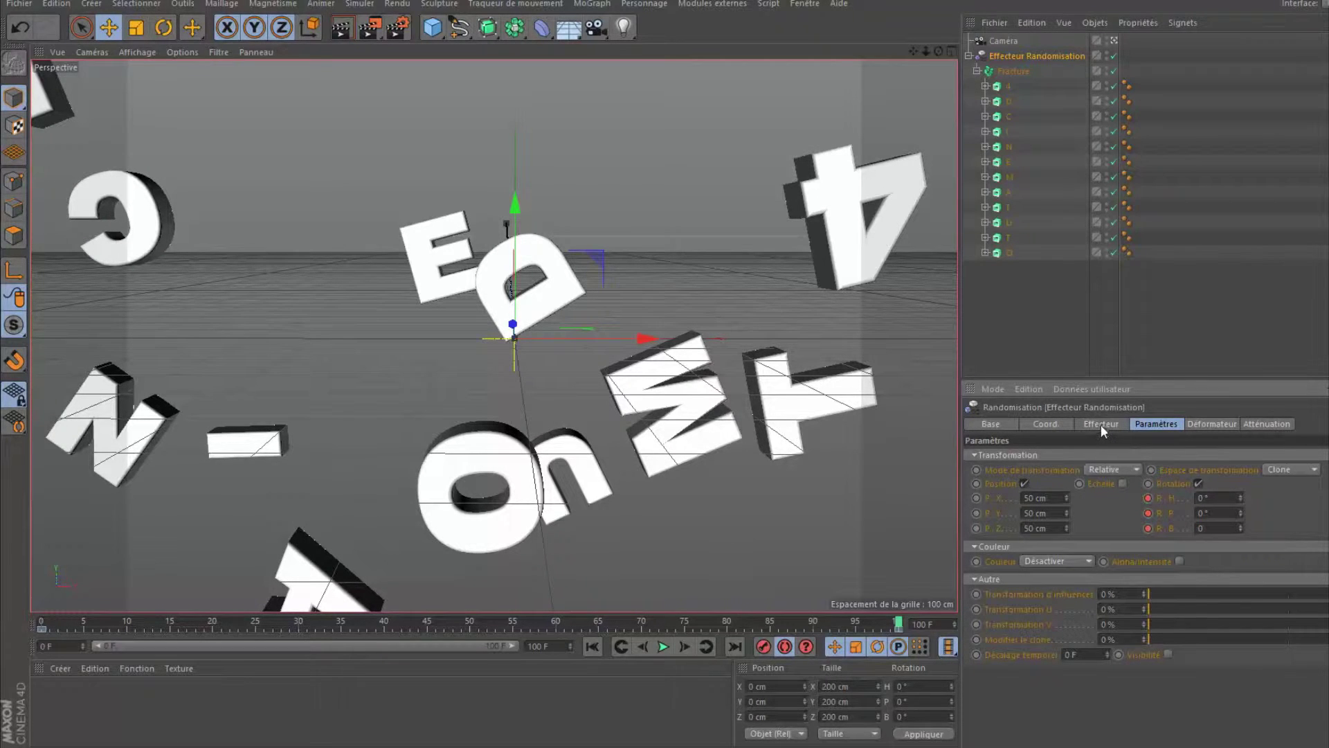
# Drag the effector's Intensité down to 0% so the letters spell TUTO CINEMA 4D
pyautogui.click(1100, 424)
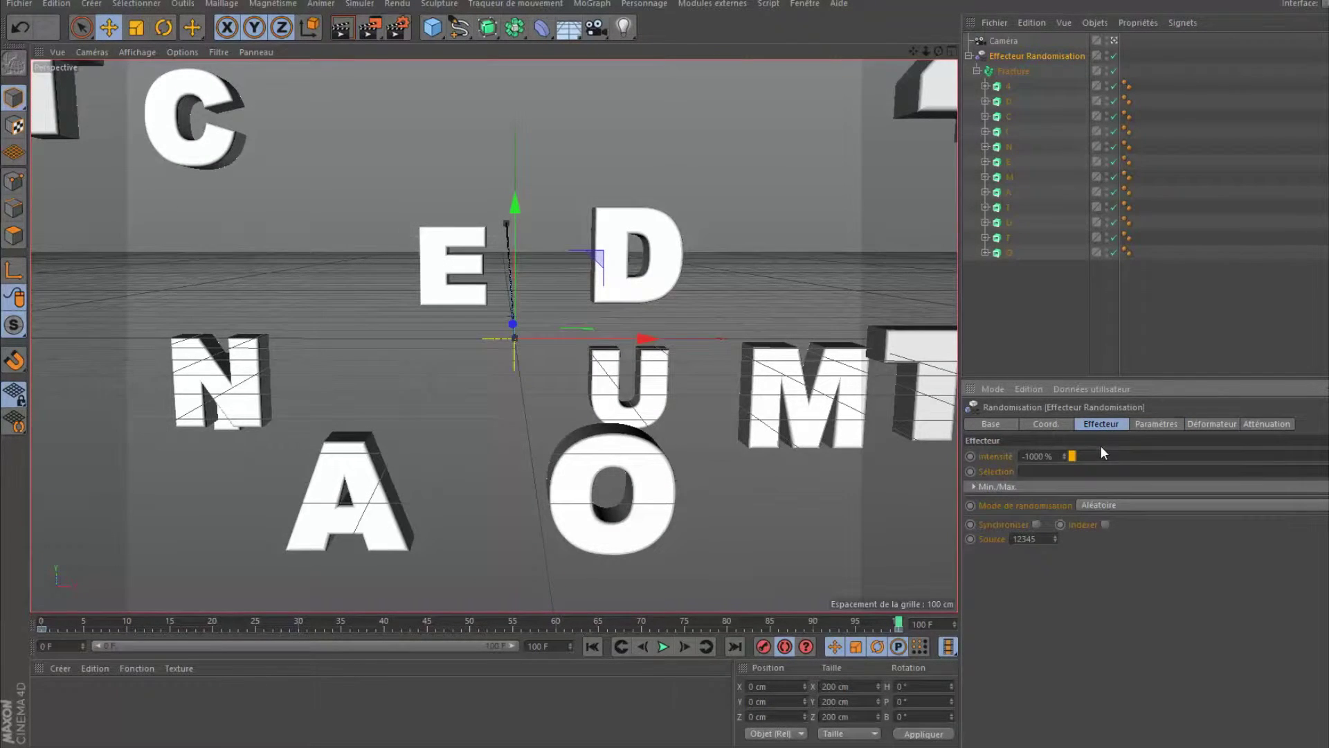
pyautogui.click(1058, 425)
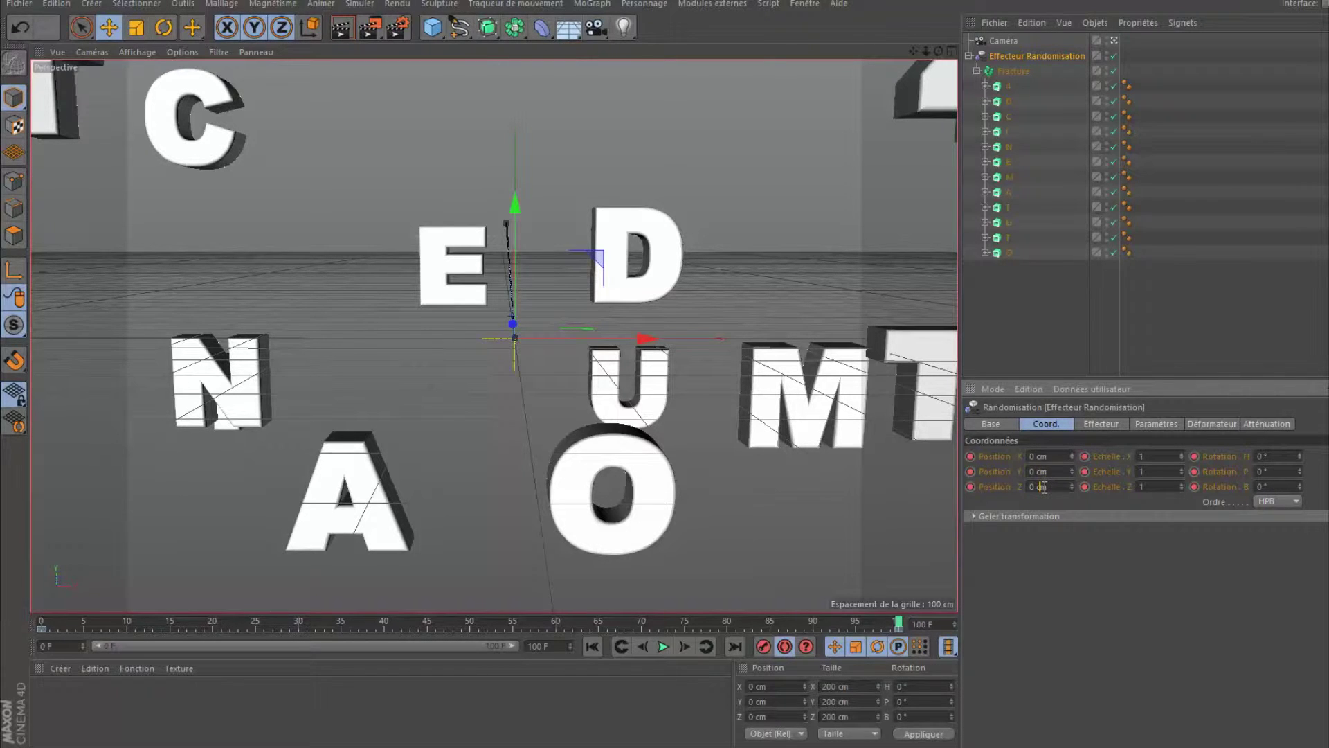
pyautogui.click(1094, 424)
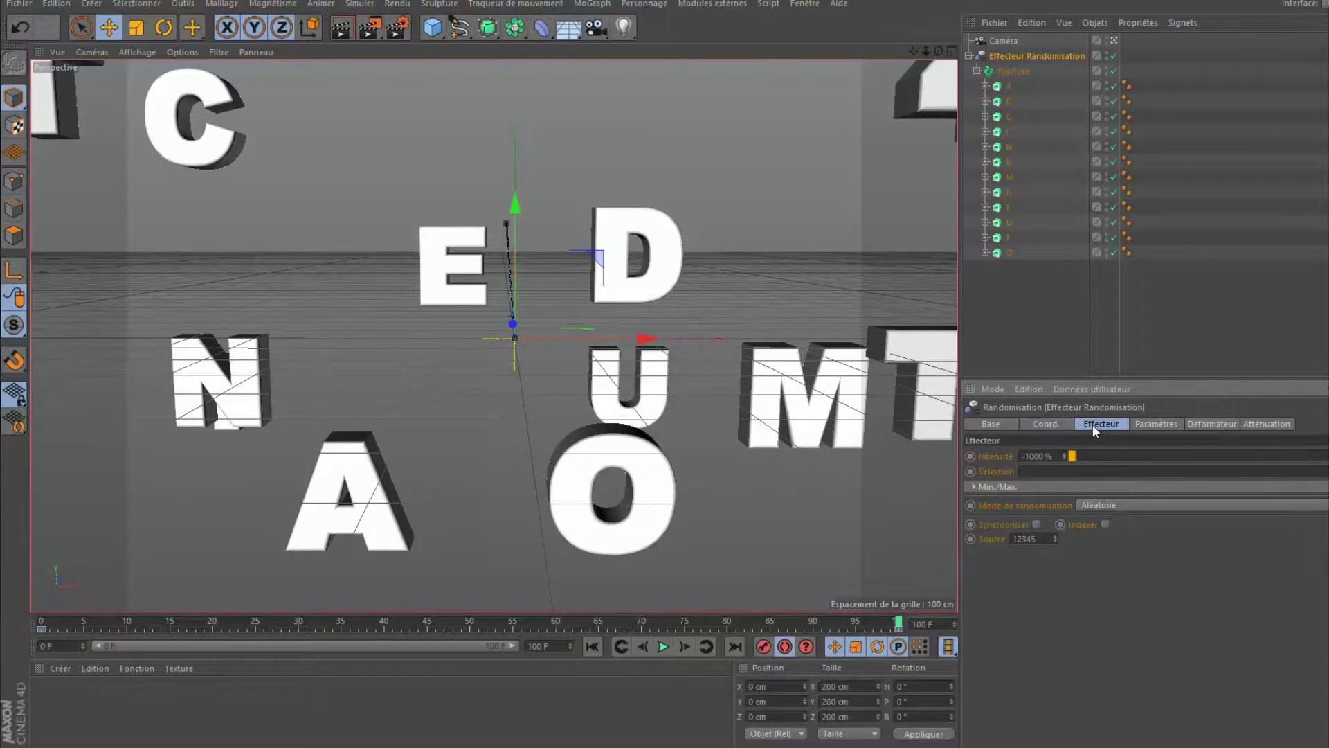
pyautogui.moveTo(1074, 456)
pyautogui.mouseDown()
pyautogui.moveTo(1145, 454)
pyautogui.moveTo(1036, 458)
pyautogui.mouseUp()
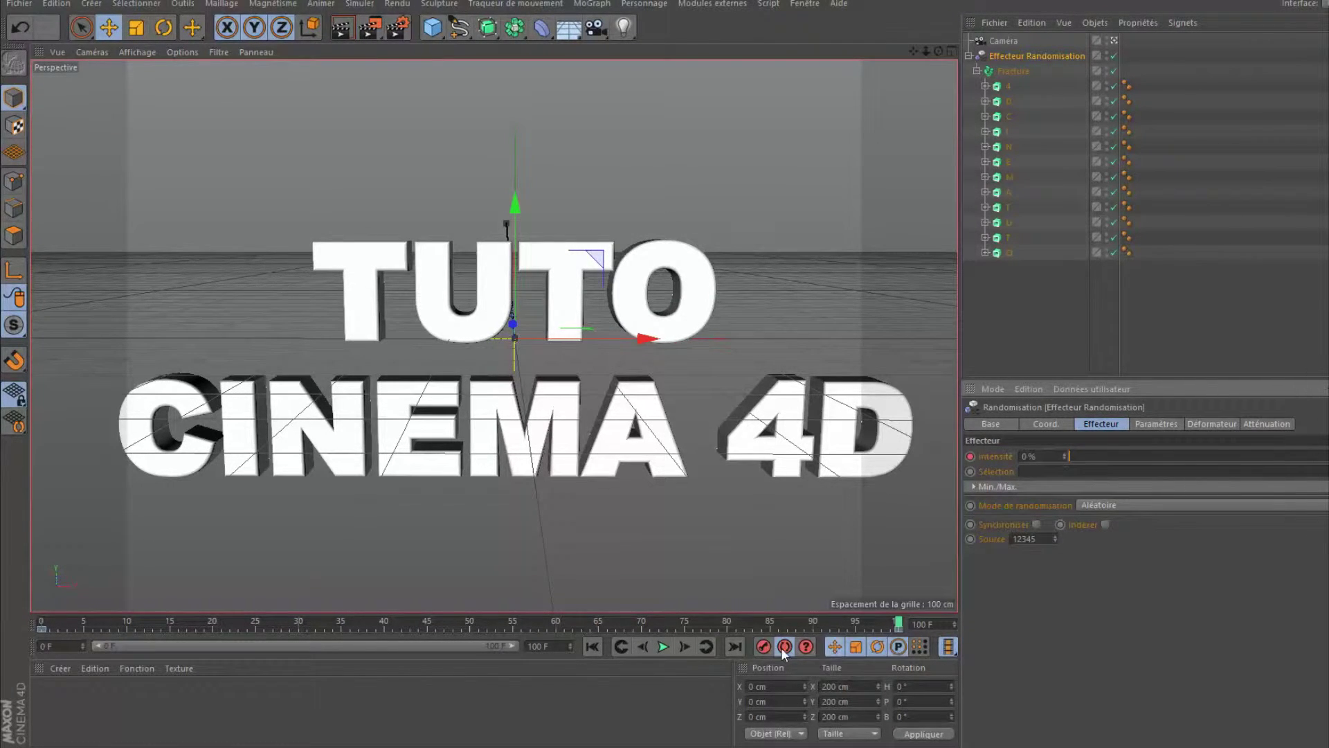
# Scrub the timeline back toward frame 0 to check the letters scatter again
pyautogui.moveTo(898, 623)
pyautogui.mouseDown()
pyautogui.moveTo(67, 609)
pyautogui.moveTo(908, 609)
pyautogui.moveTo(554, 627)
pyautogui.moveTo(27, 628)
pyautogui.mouseUp()
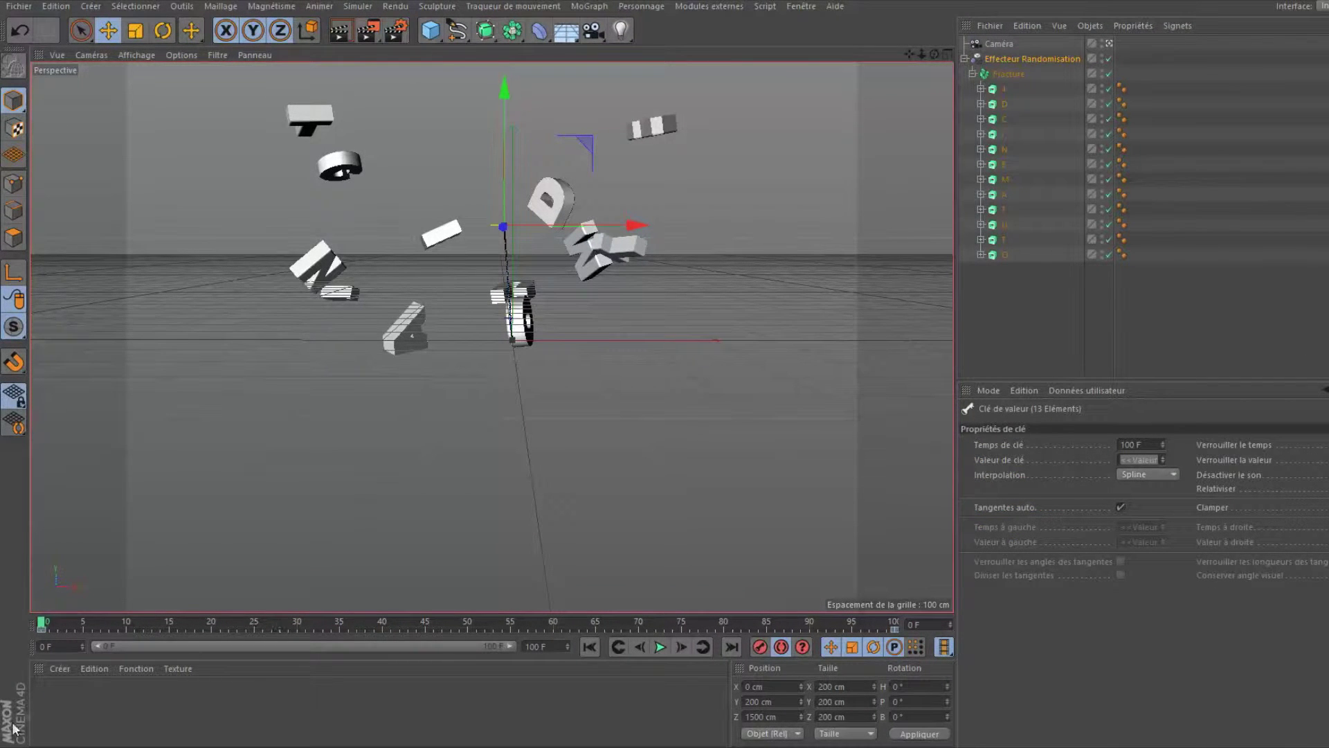
# Create the Mat material in the Material Manager and open it in the Material Editor
pyautogui.doubleClick(56, 704)
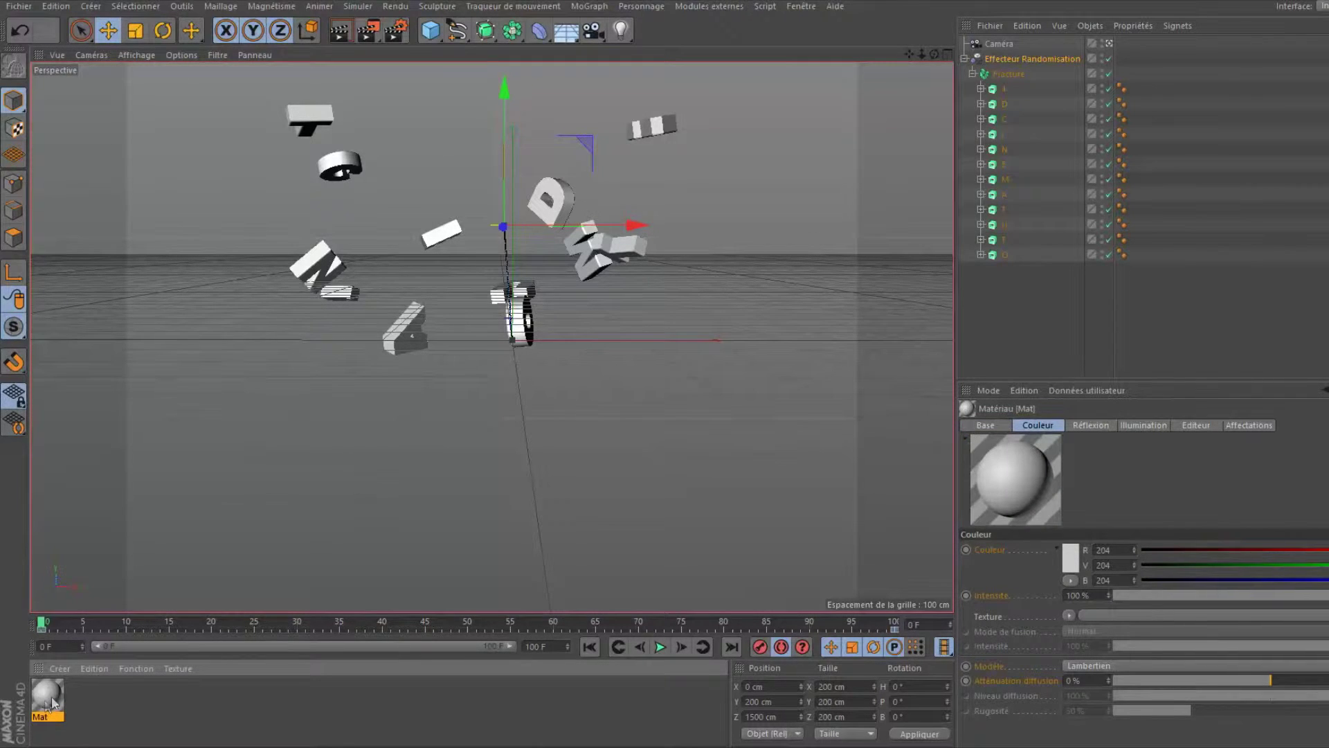
pyautogui.doubleClick(52, 697)
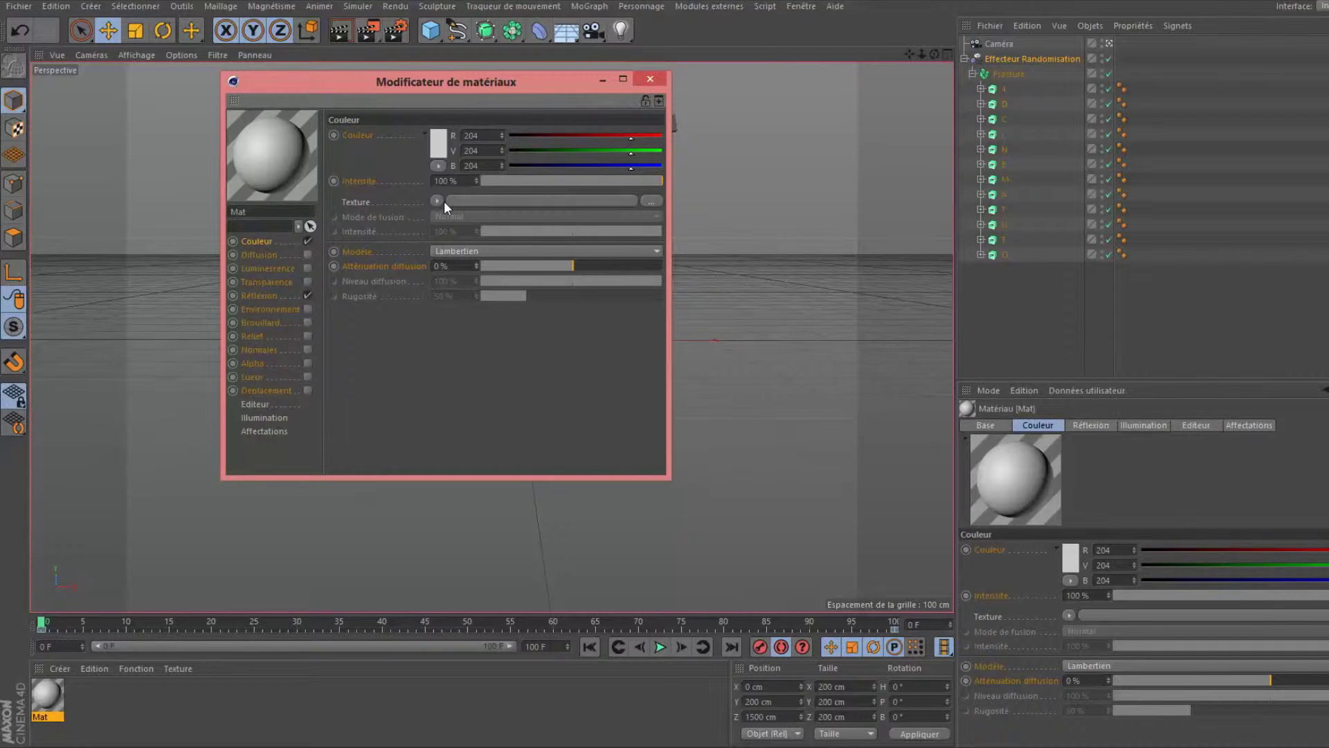
# Load 'texture metal brossé 3' into Mat's colour texture, turn off Reflection, and close the editor
pyautogui.click(651, 201)
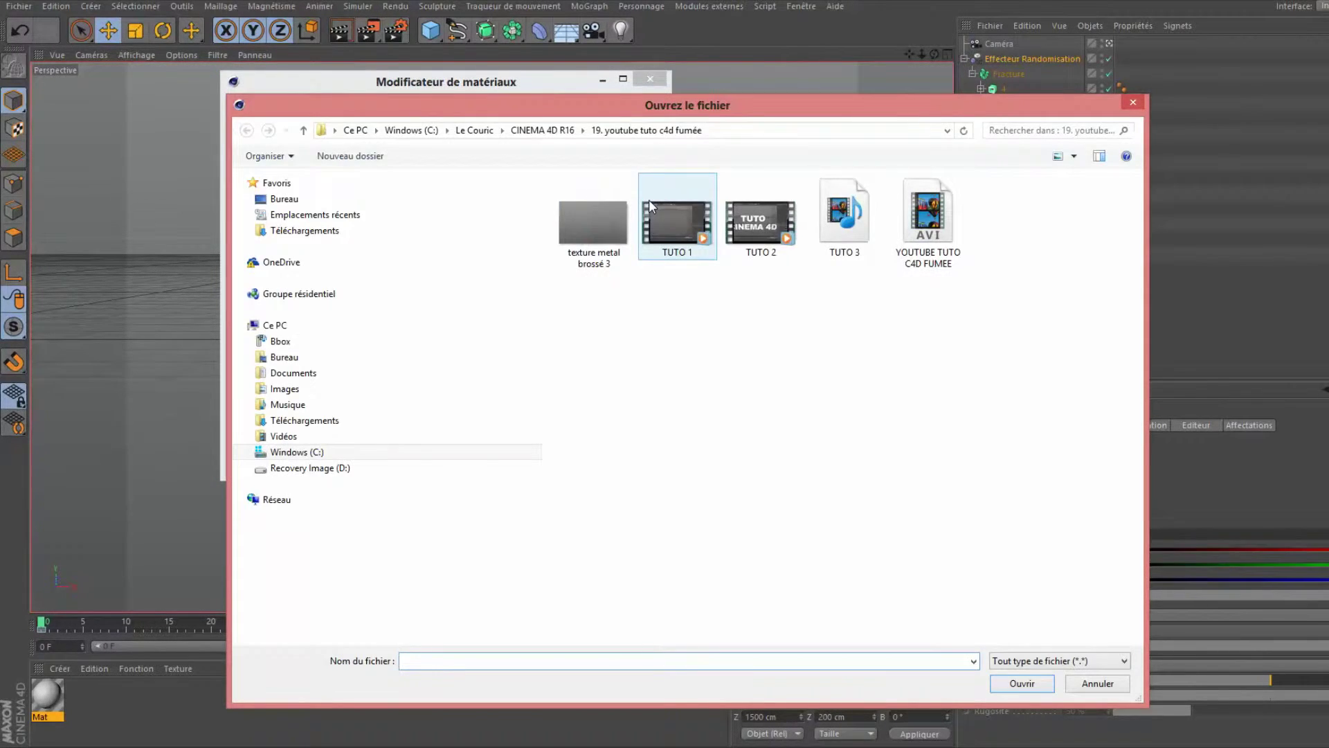
pyautogui.click(592, 255)
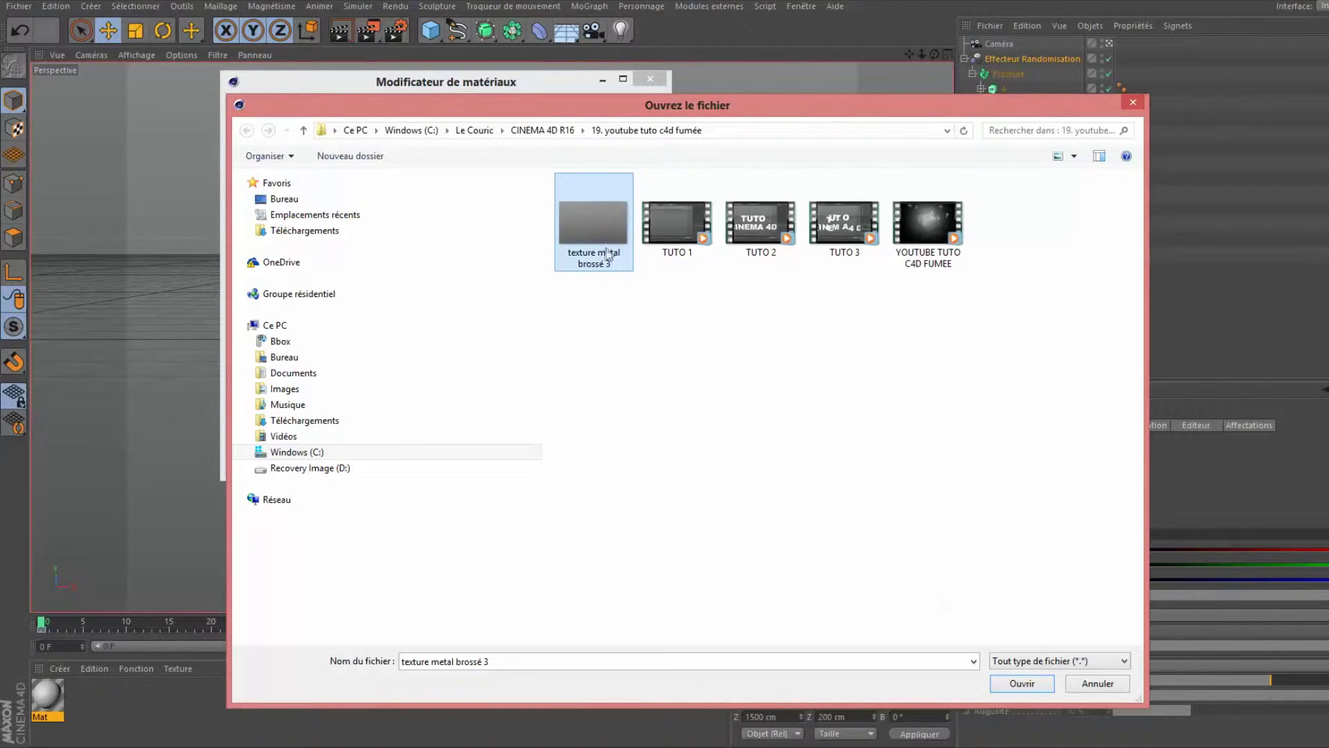
pyautogui.click(1023, 684)
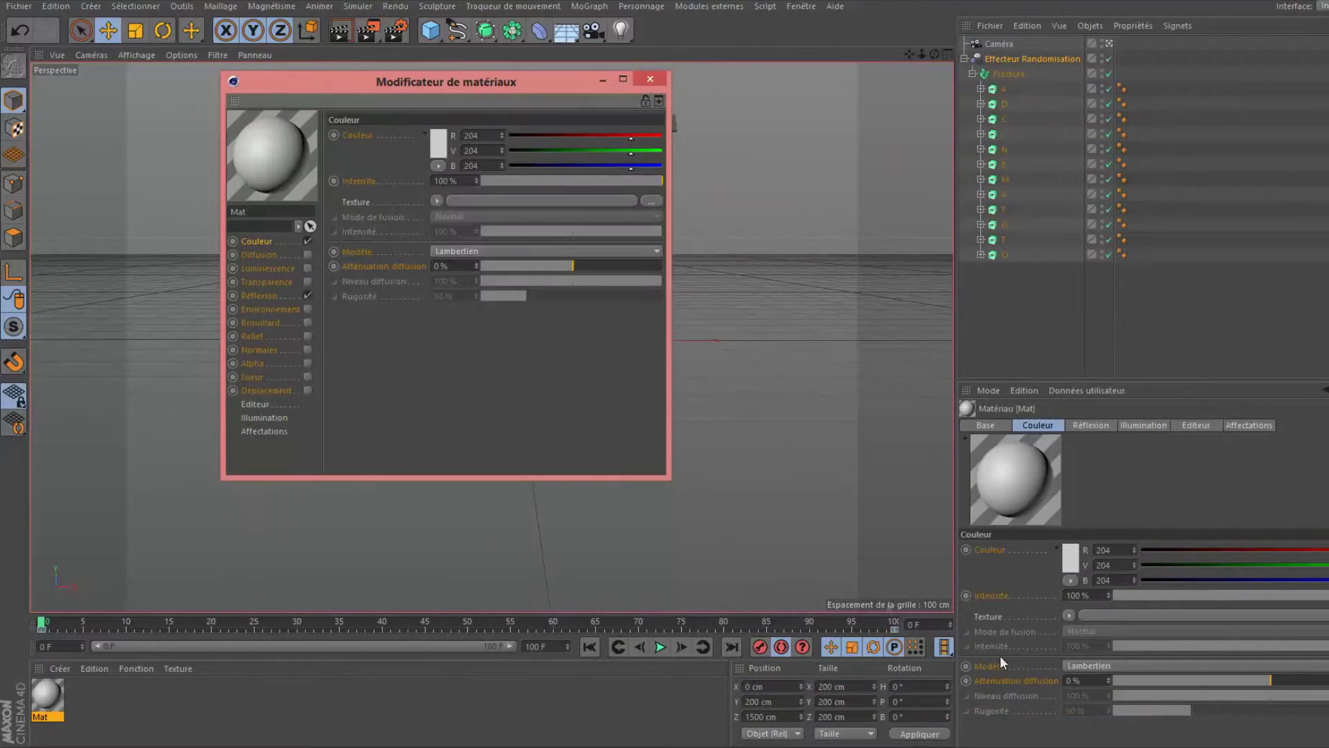
pyautogui.click(756, 438)
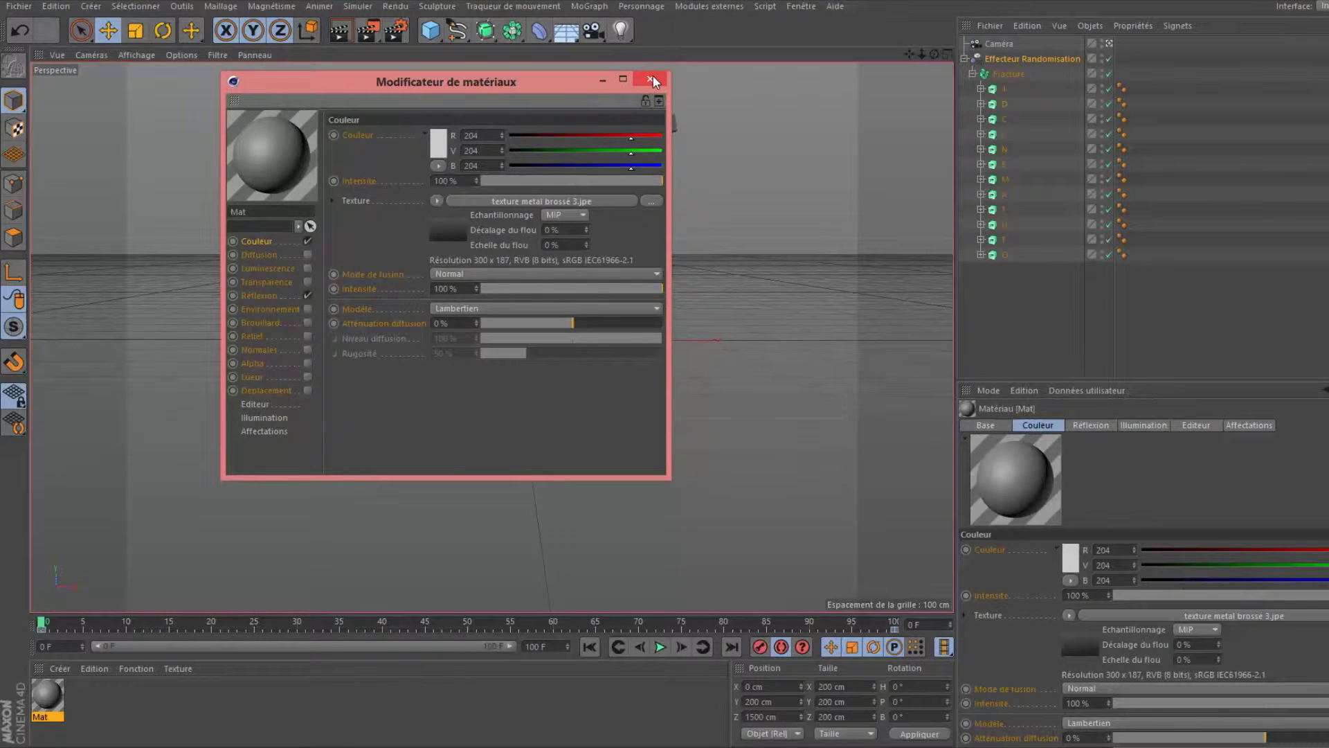
pyautogui.click(306, 296)
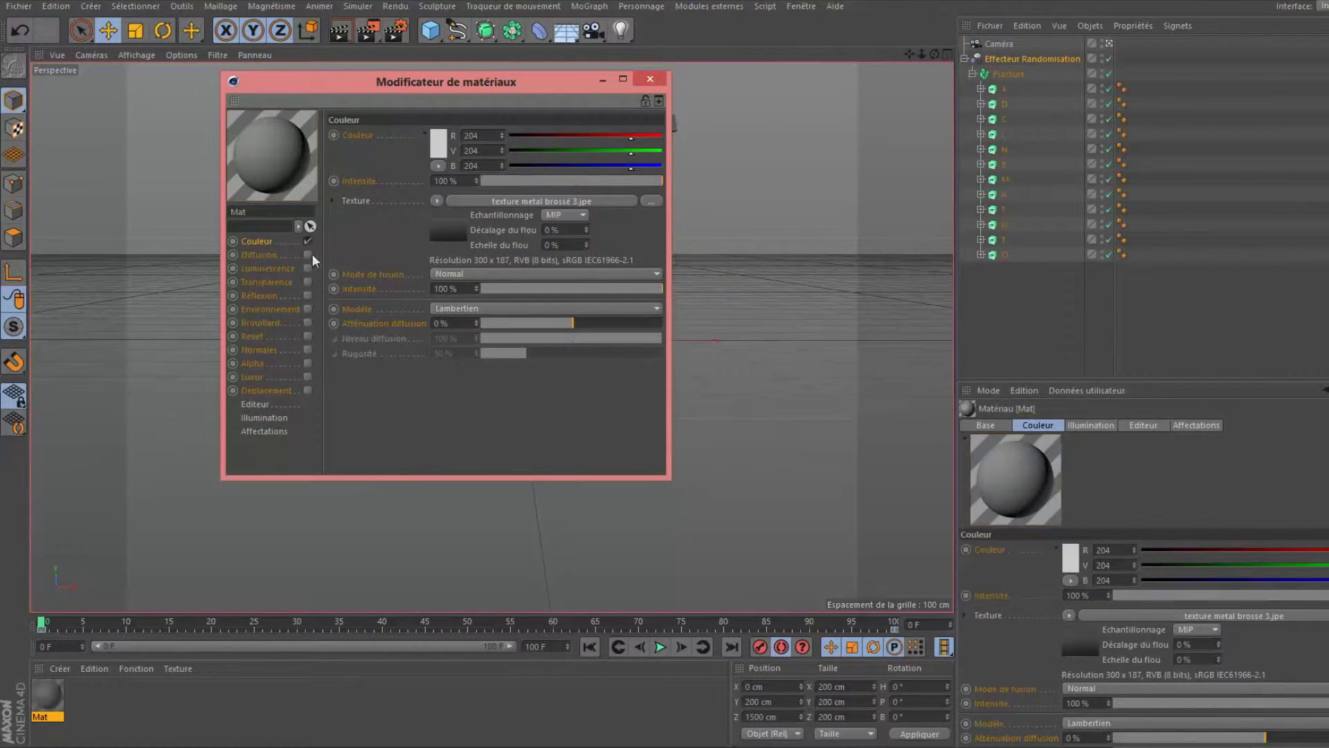
pyautogui.click(655, 78)
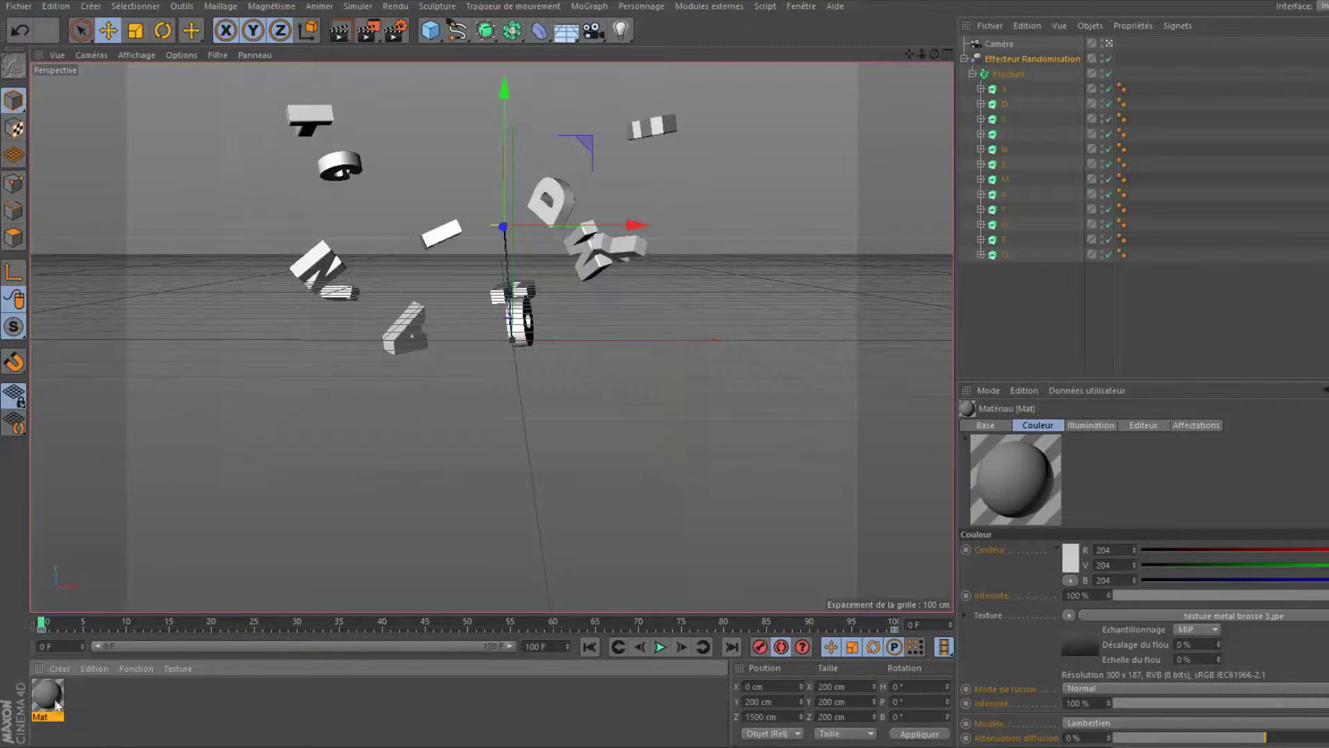
# Apply the Mat material to the first letter objects: 4, D, C, I and N
pyautogui.moveTo(55, 702); pyautogui.dragTo(993, 93)
pyautogui.moveTo(1004, 90); pyautogui.dragTo(1004, 90)
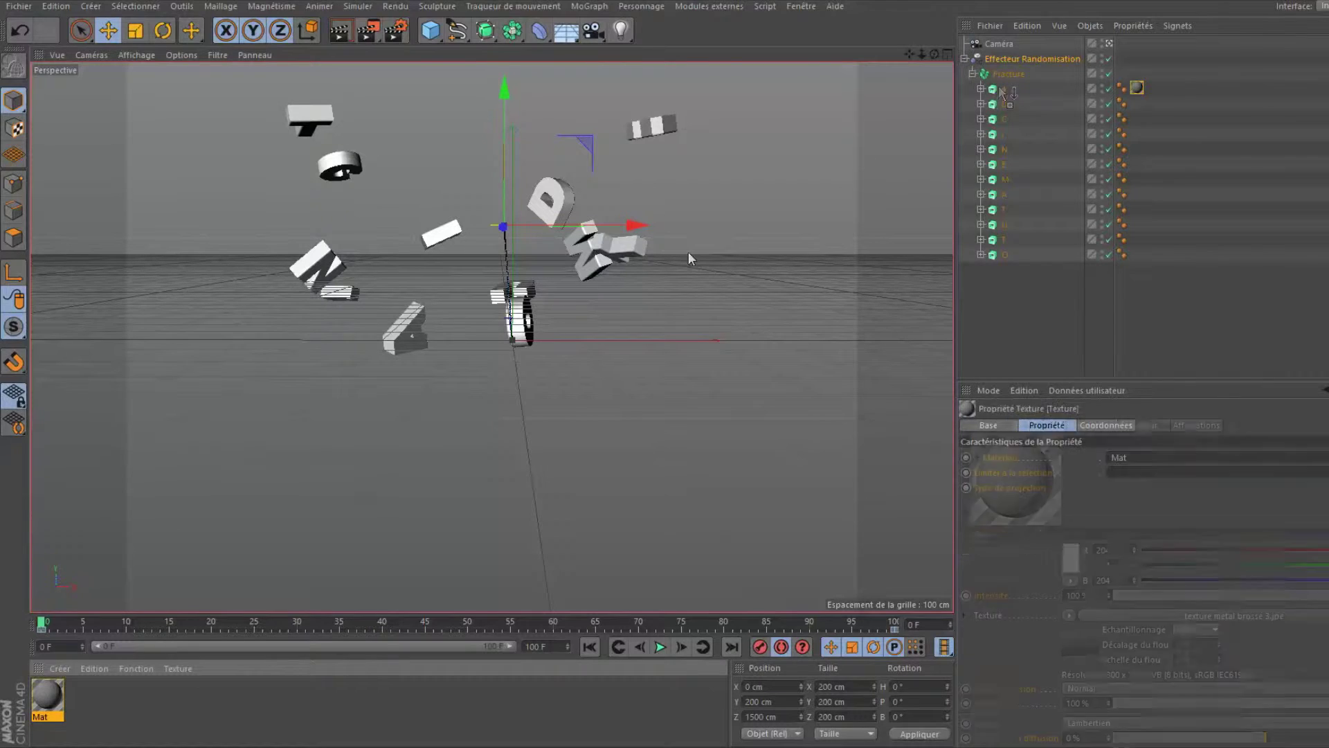
pyautogui.moveTo(49, 701); pyautogui.dragTo(1004, 103)
pyautogui.moveTo(59, 692); pyautogui.dragTo(1005, 119)
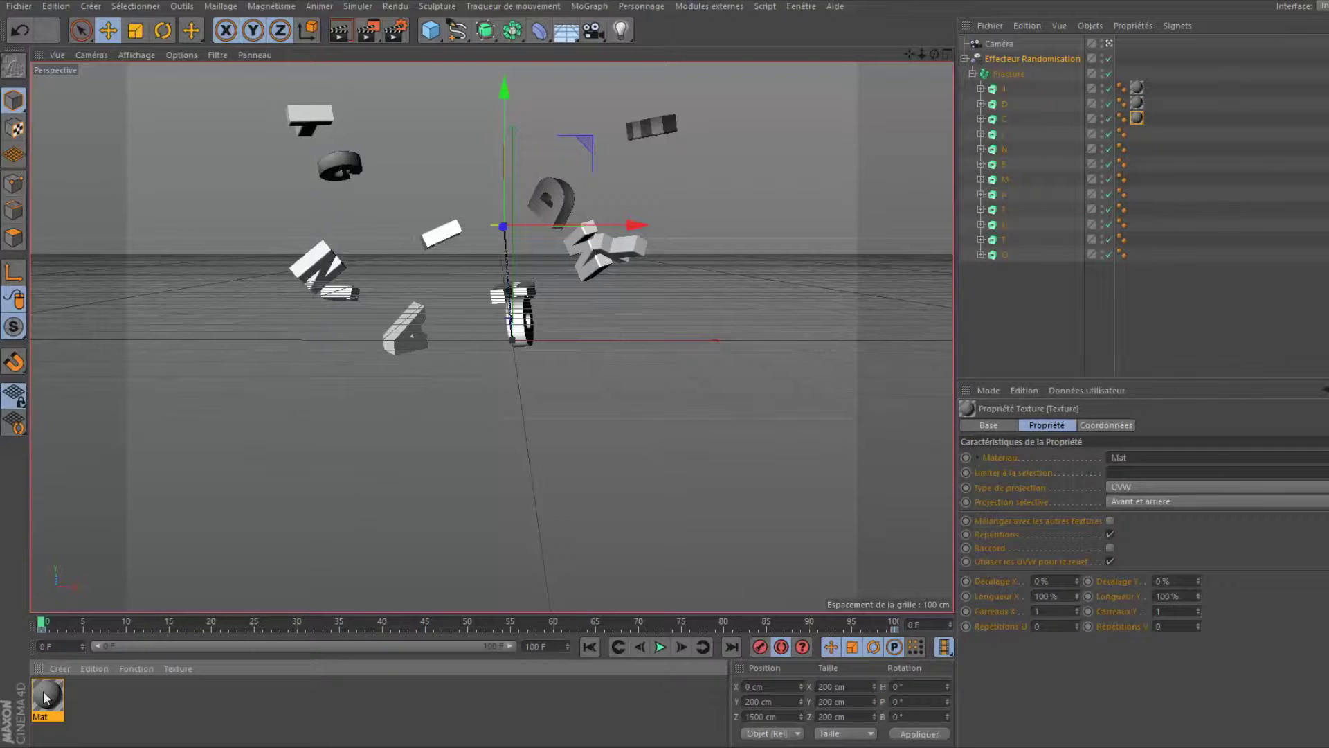
pyautogui.moveTo(46, 699); pyautogui.dragTo(1006, 138)
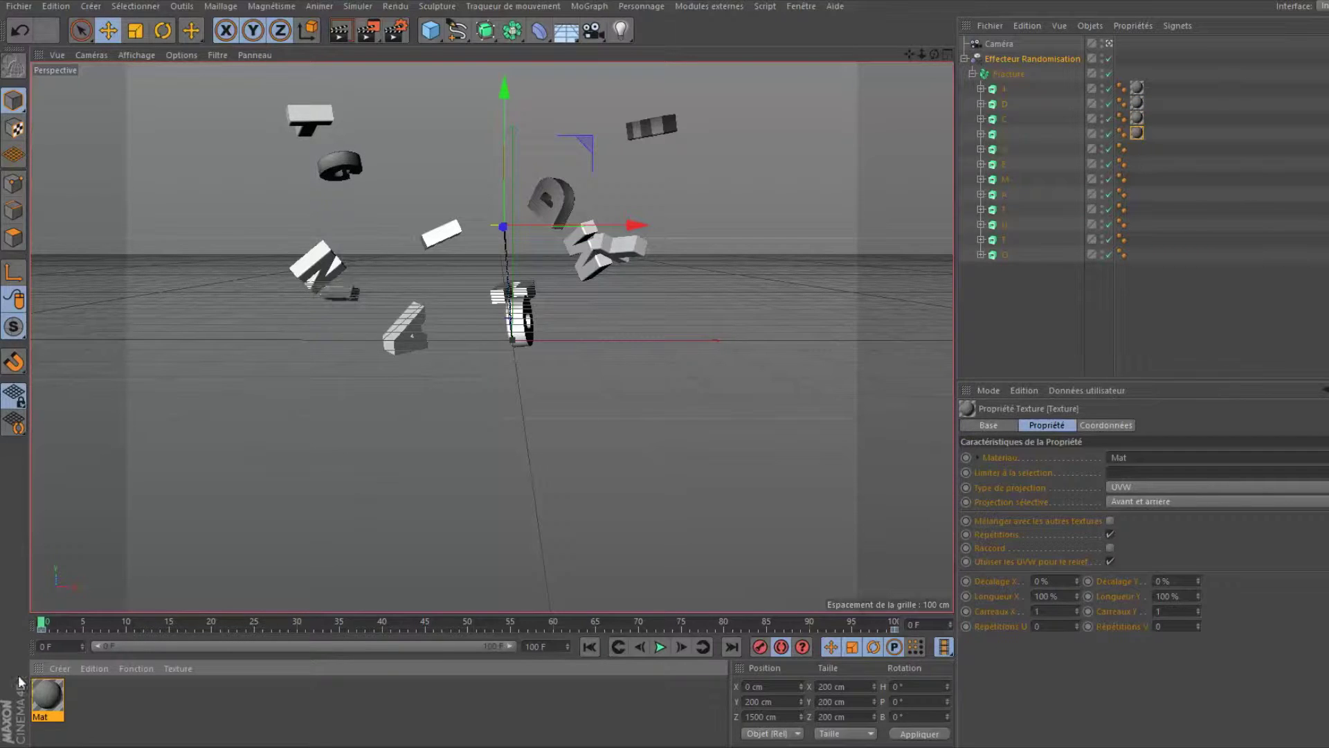
pyautogui.moveTo(59, 706)
pyautogui.mouseDown()
pyautogui.moveTo(1005, 152)
pyautogui.moveTo(1003, 165)
pyautogui.mouseUp()
# Apply Mat to the remaining letters E, M, A, T, U, T and O
pyautogui.click(1003, 165)
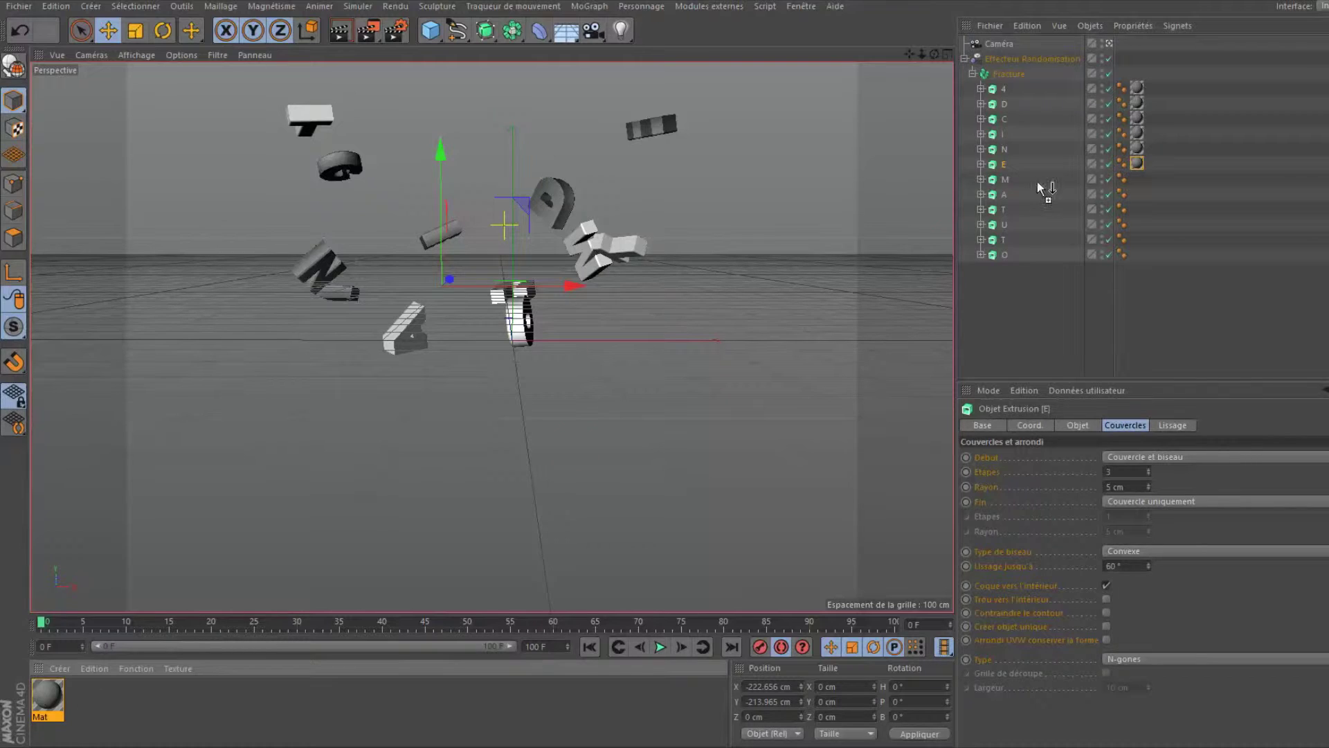
pyautogui.moveTo(1041, 189); pyautogui.dragTo(1004, 181)
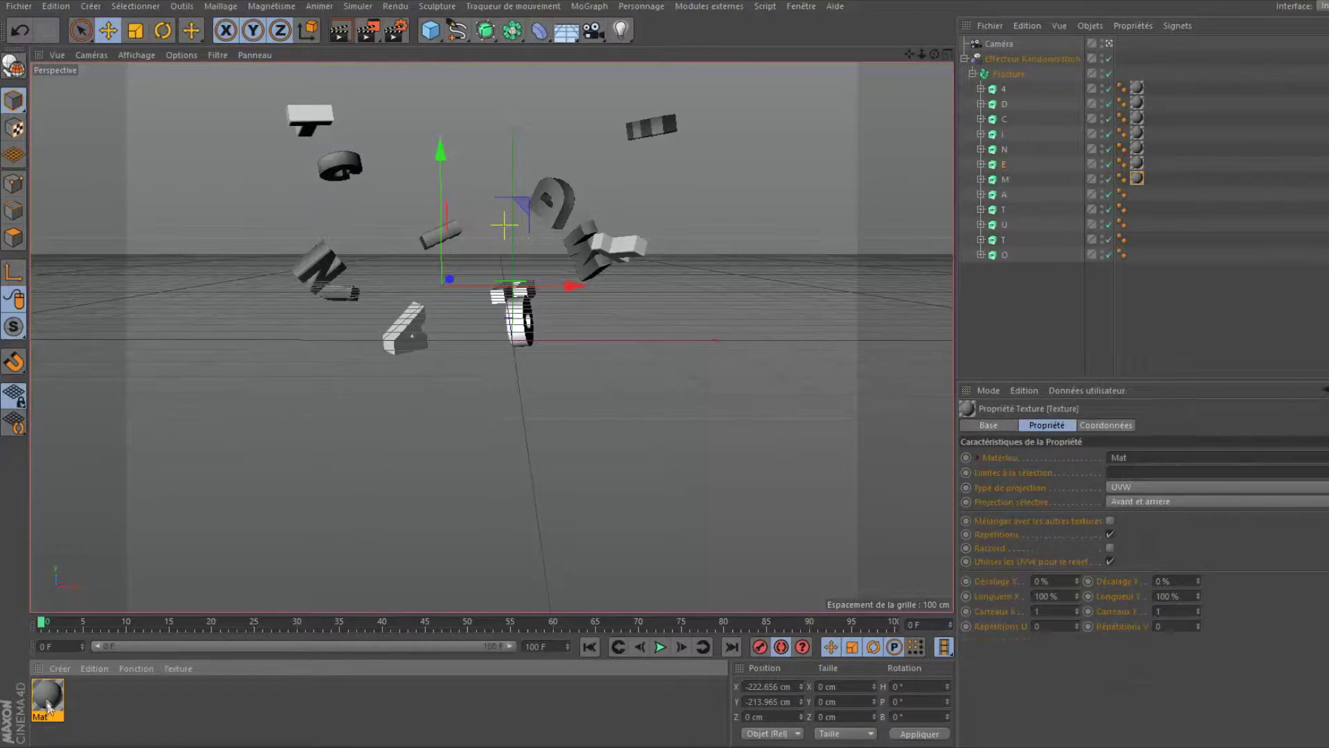
pyautogui.moveTo(49, 706); pyautogui.dragTo(1004, 197)
pyautogui.moveTo(54, 706); pyautogui.dragTo(1004, 209)
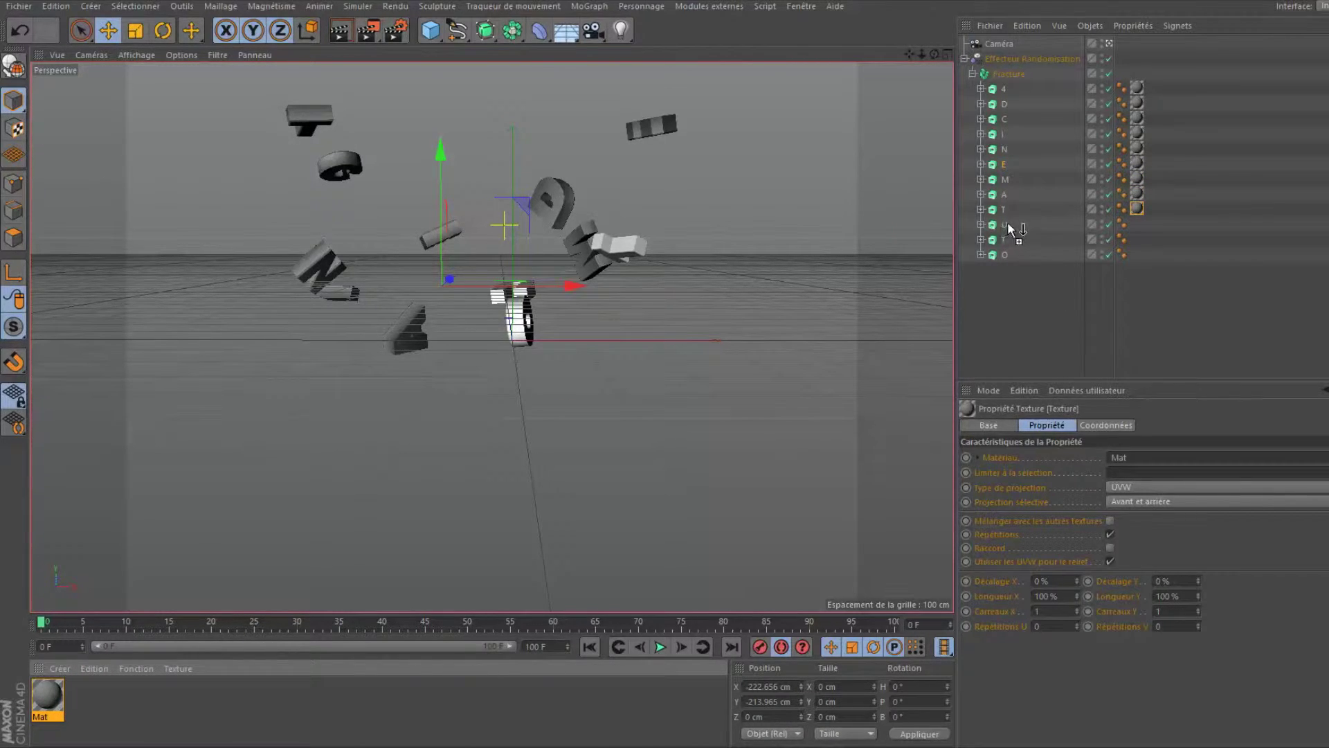
pyautogui.moveTo(55, 702); pyautogui.dragTo(1005, 224)
pyautogui.moveTo(51, 692)
pyautogui.mouseDown()
pyautogui.moveTo(964, 224)
pyautogui.moveTo(1004, 239)
pyautogui.mouseUp()
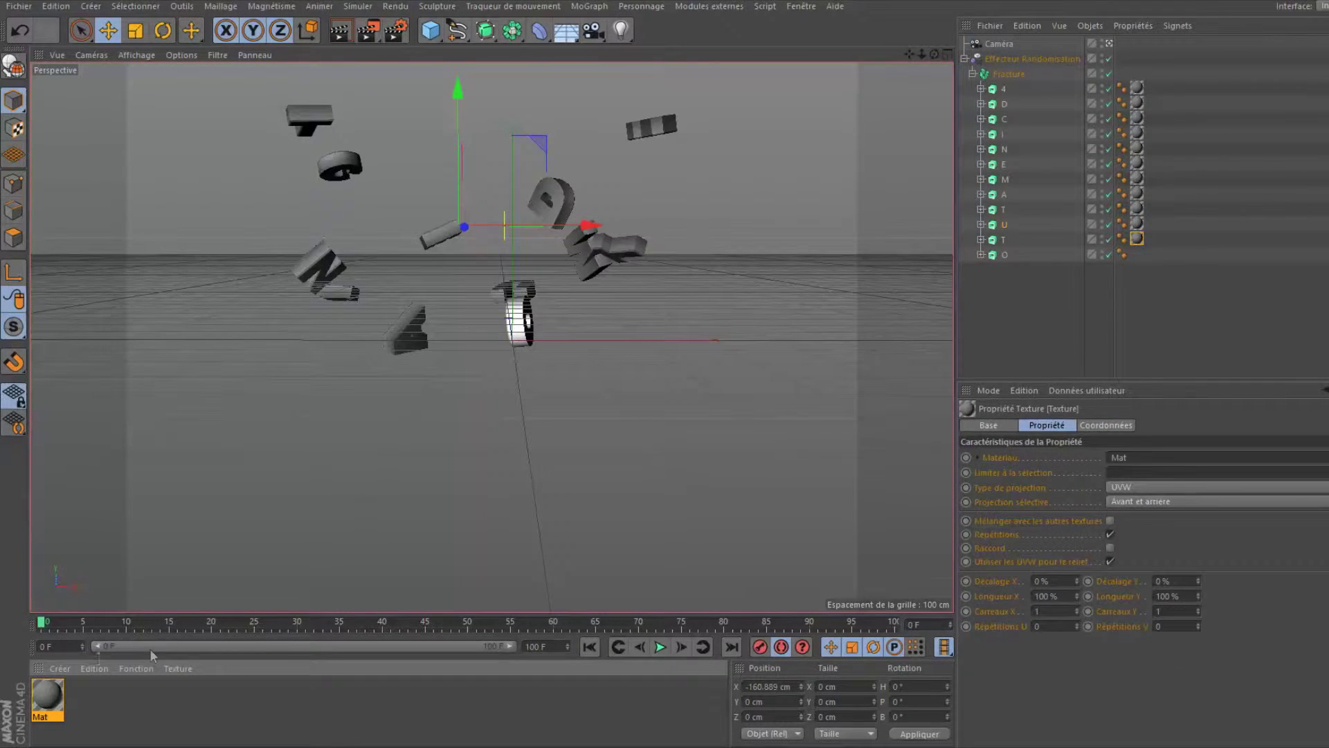
pyautogui.moveTo(38, 699); pyautogui.dragTo(1006, 258)
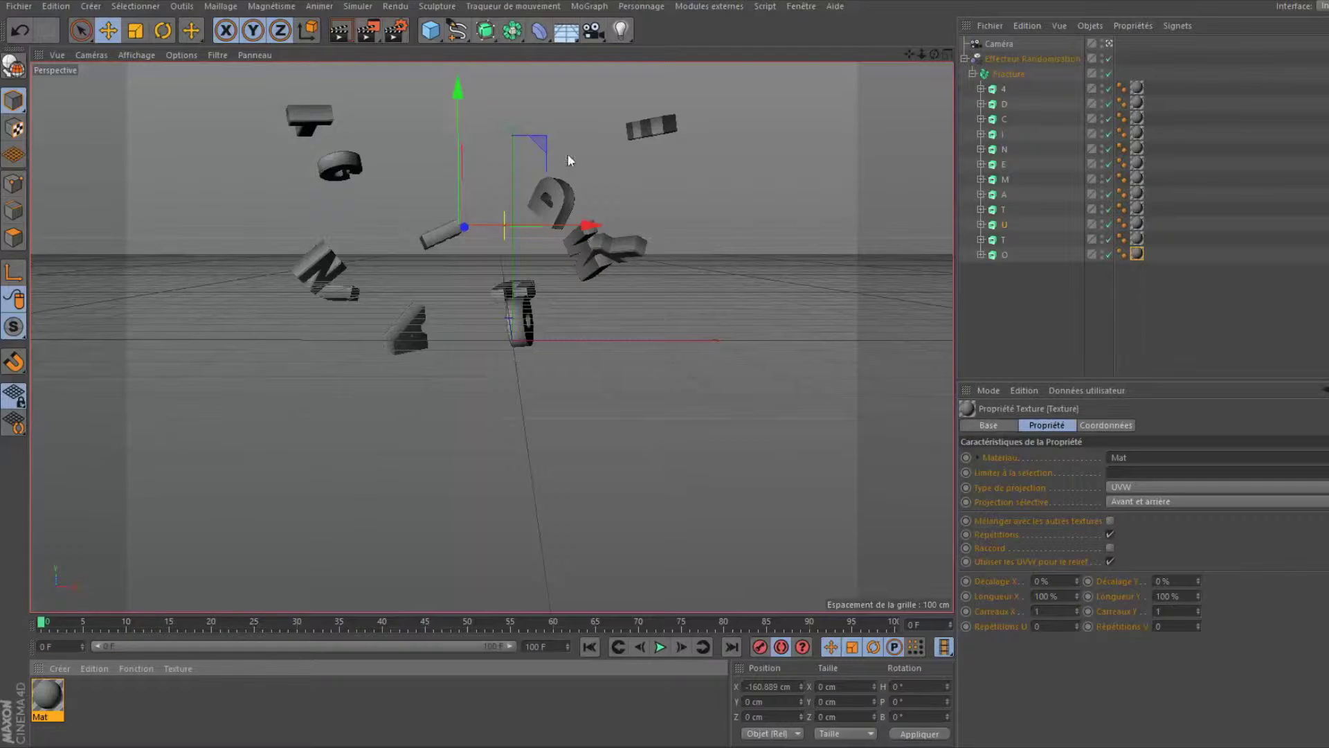
# Add a new light and rename it FUMEE
pyautogui.click(622, 39)
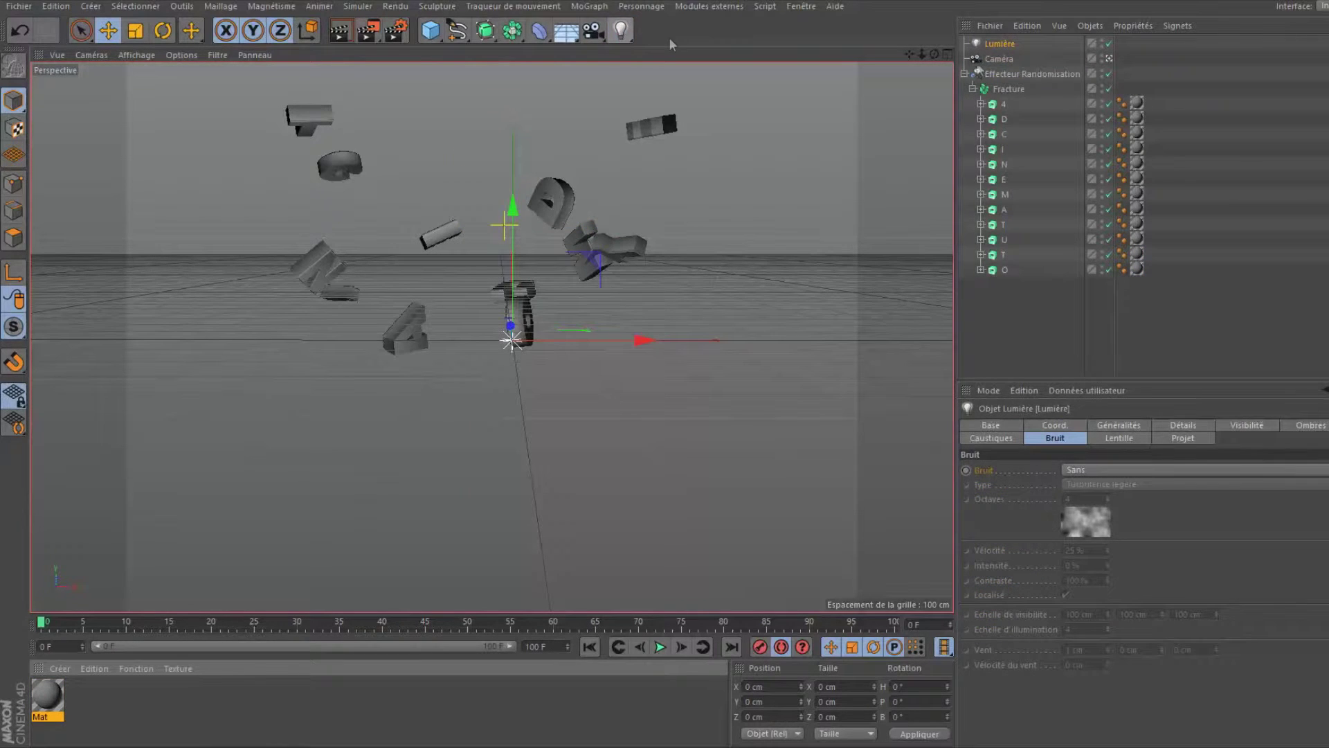
pyautogui.doubleClick(1003, 45)
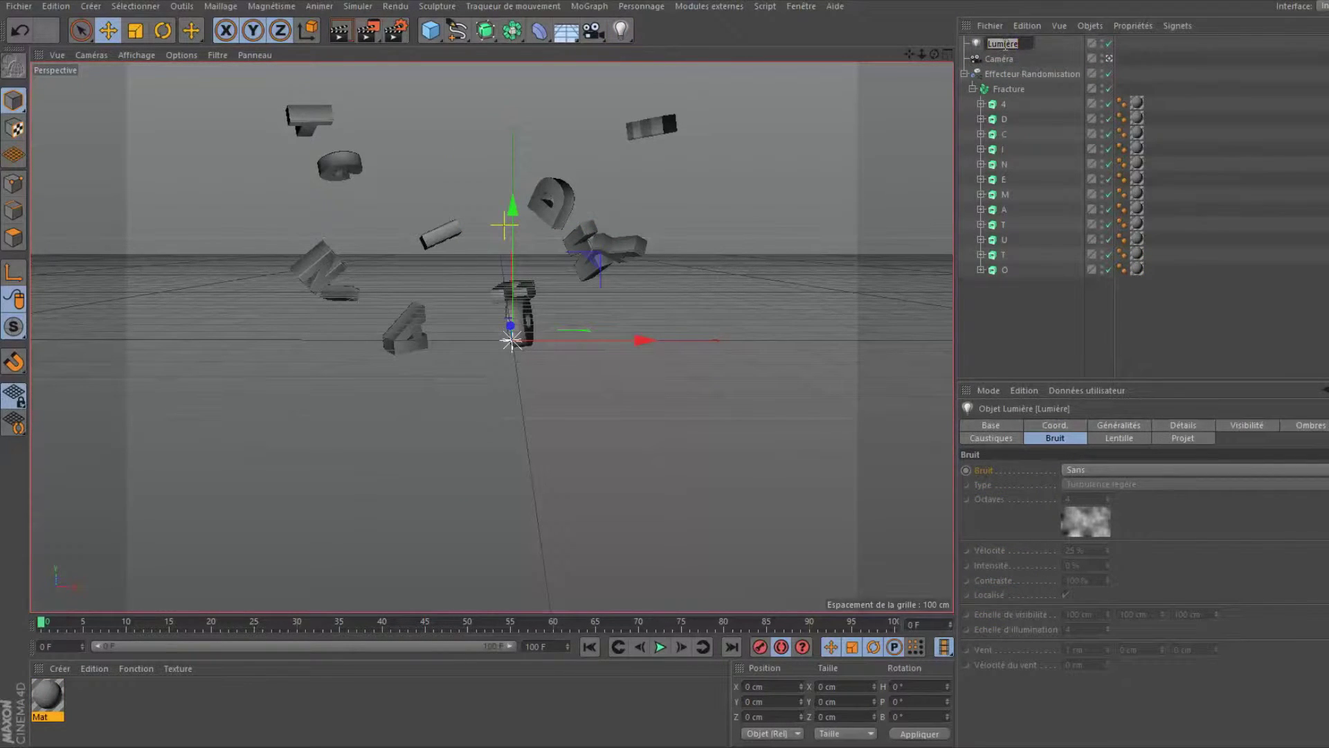
pyautogui.write('FUM')
pyautogui.write('EE')
pyautogui.press('BackSpace')
pyautogui.write('E')
pyautogui.press('Return')
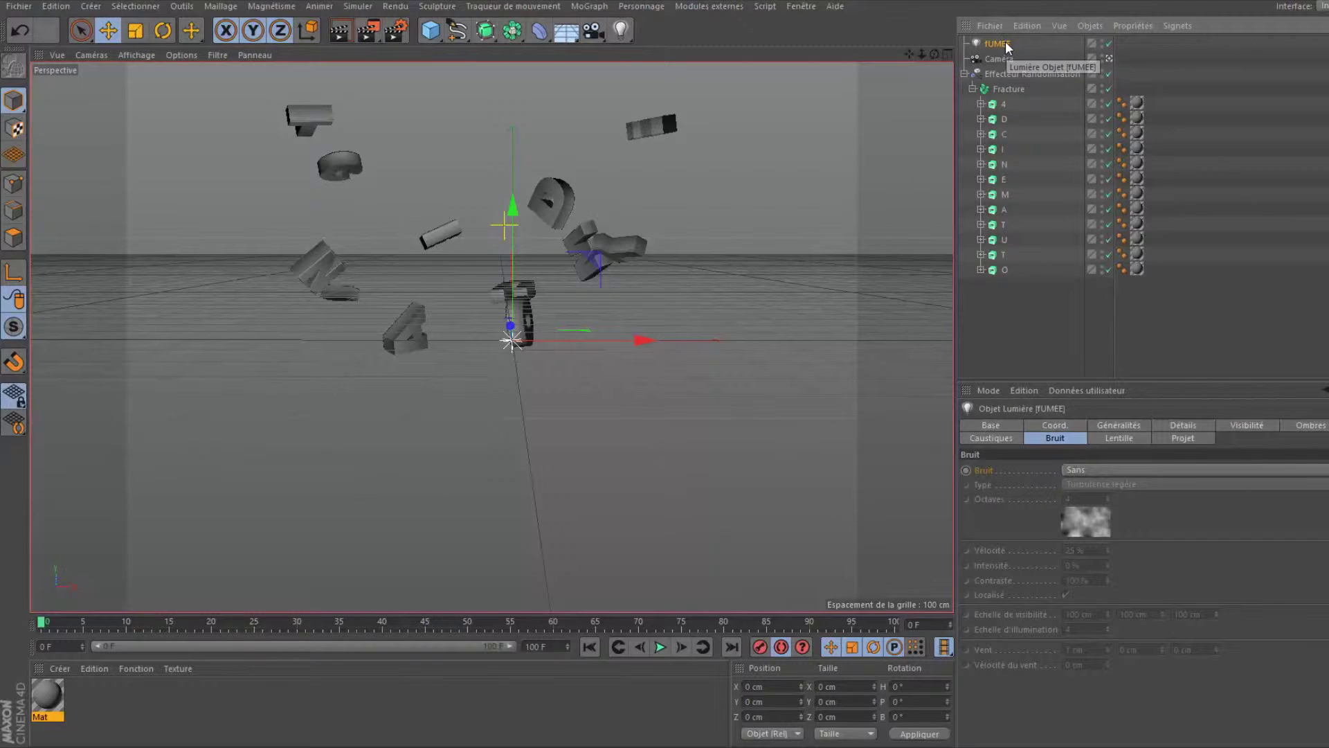
# Set FUMEE's shadows to soft shadow maps and its visible light to Volumetric
pyautogui.click(1072, 425)
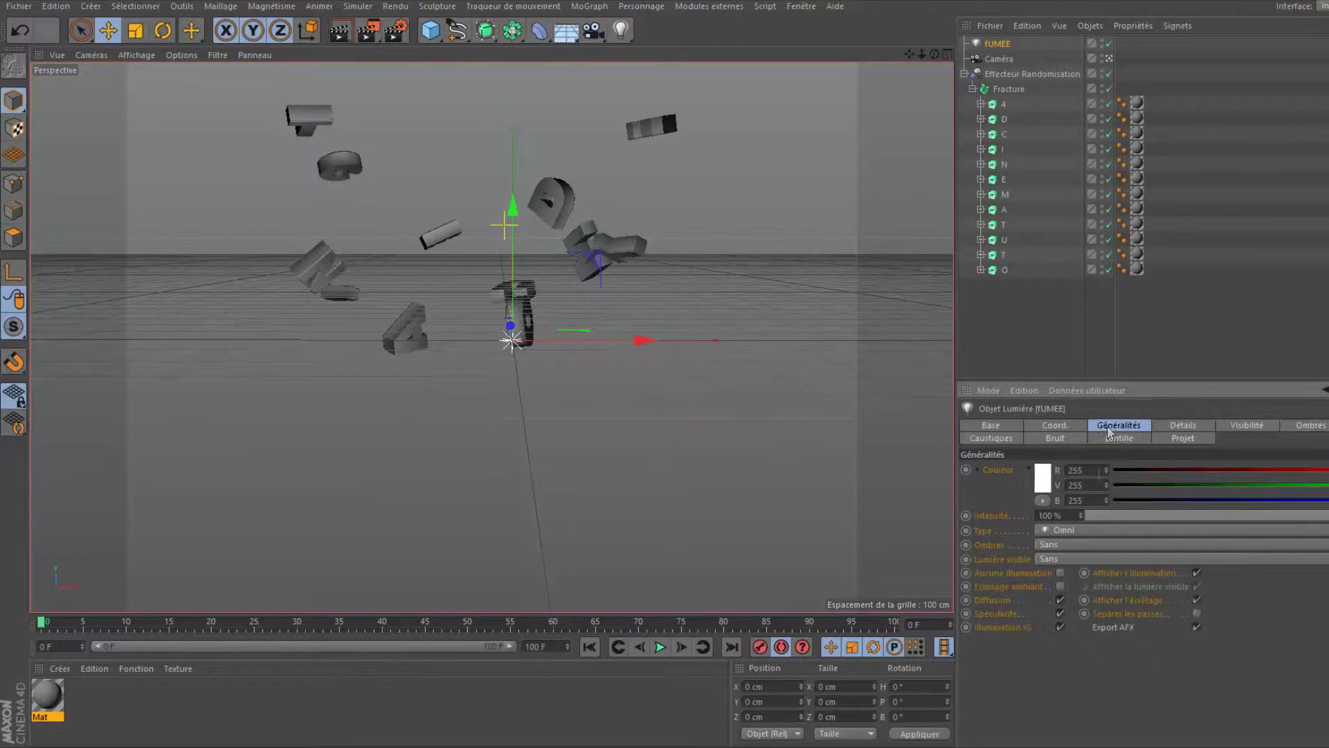
pyautogui.click(1075, 545)
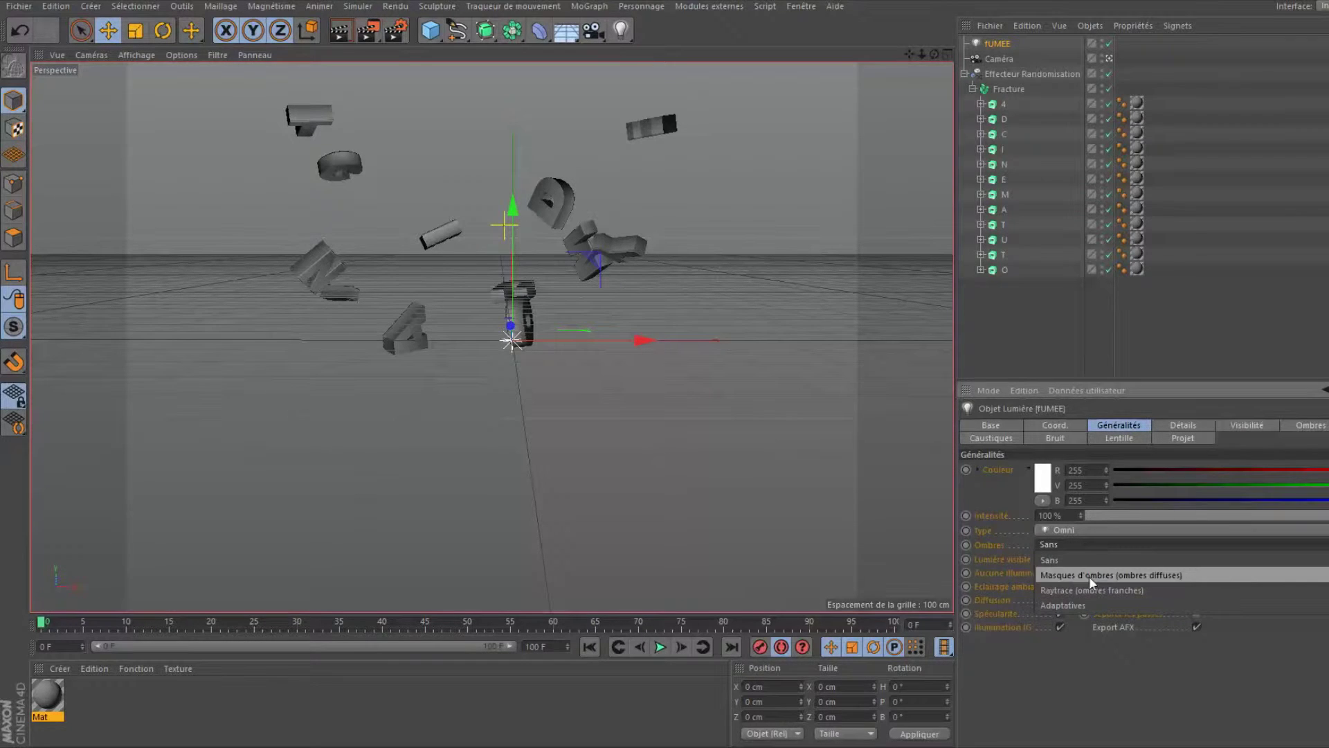
pyautogui.click(1090, 576)
pyautogui.click(1088, 558)
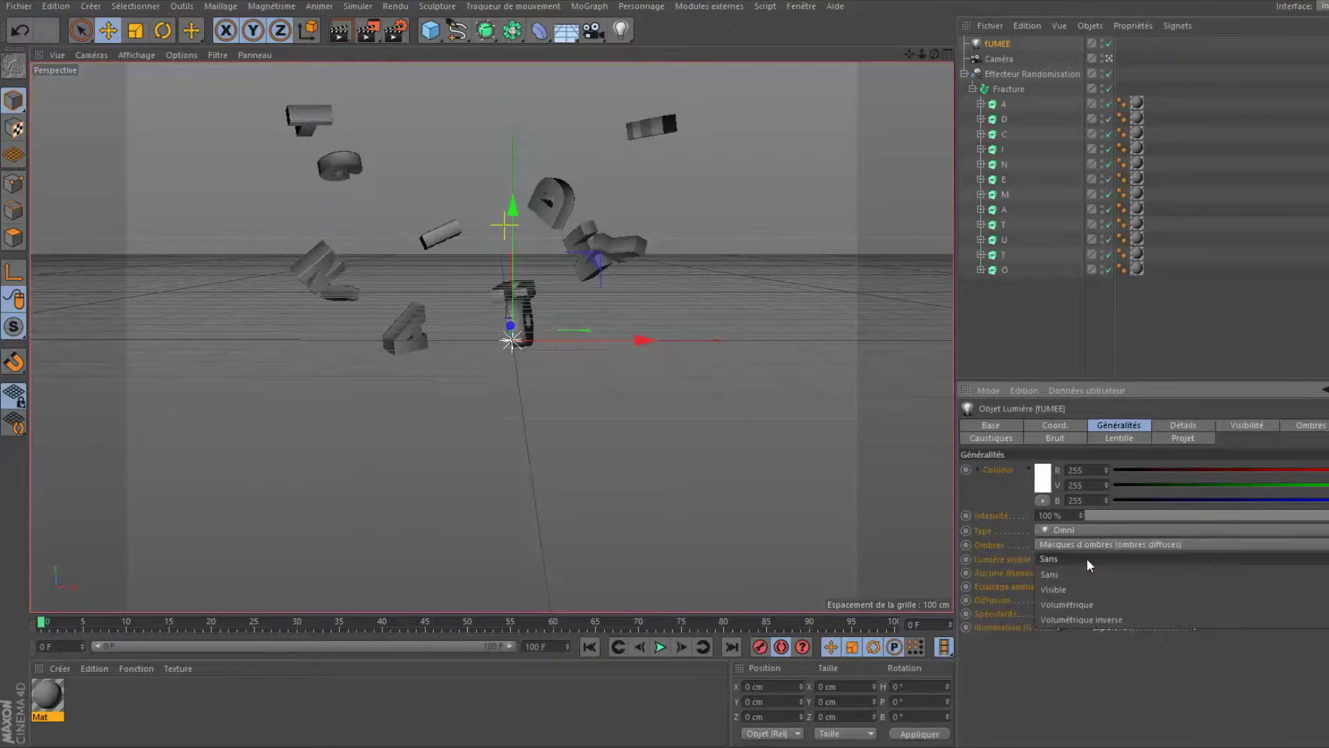
pyautogui.click(1086, 601)
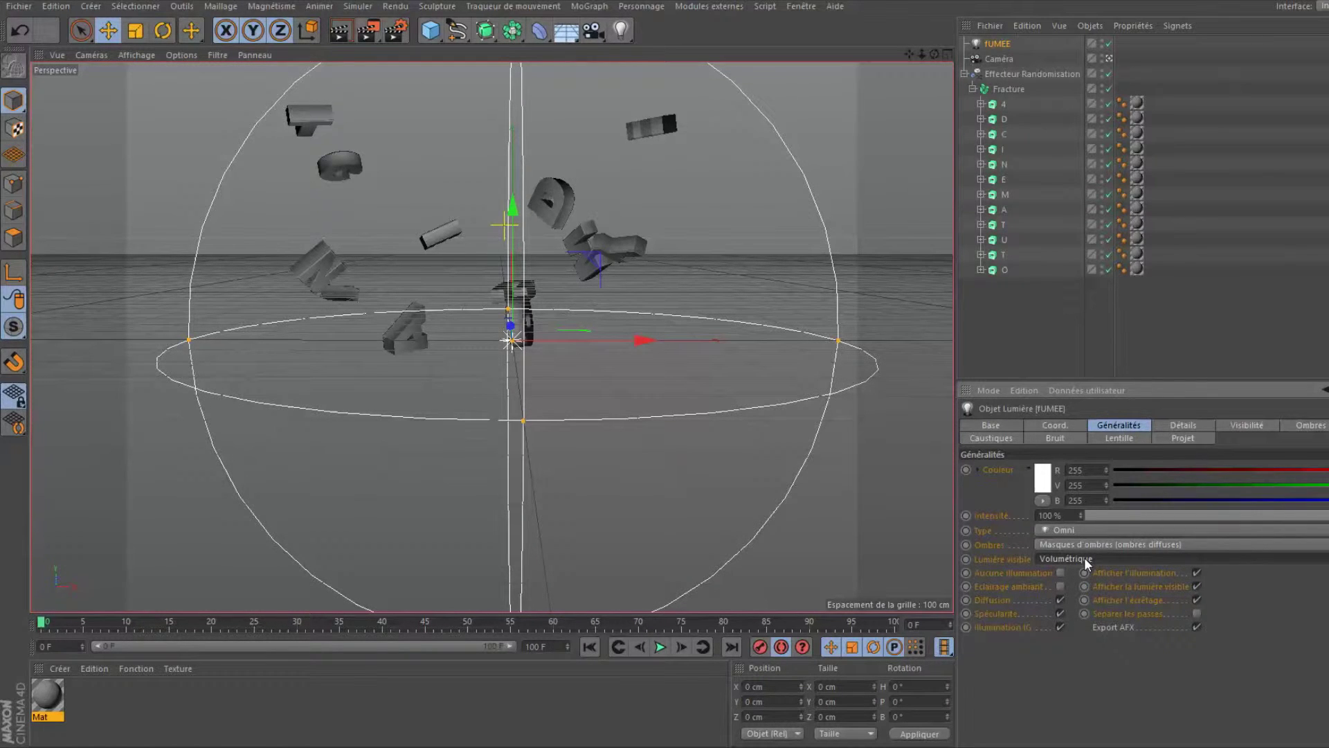
# Set FUMEE's noise to affect visibility using the Turbulence légère type
pyautogui.click(1207, 425)
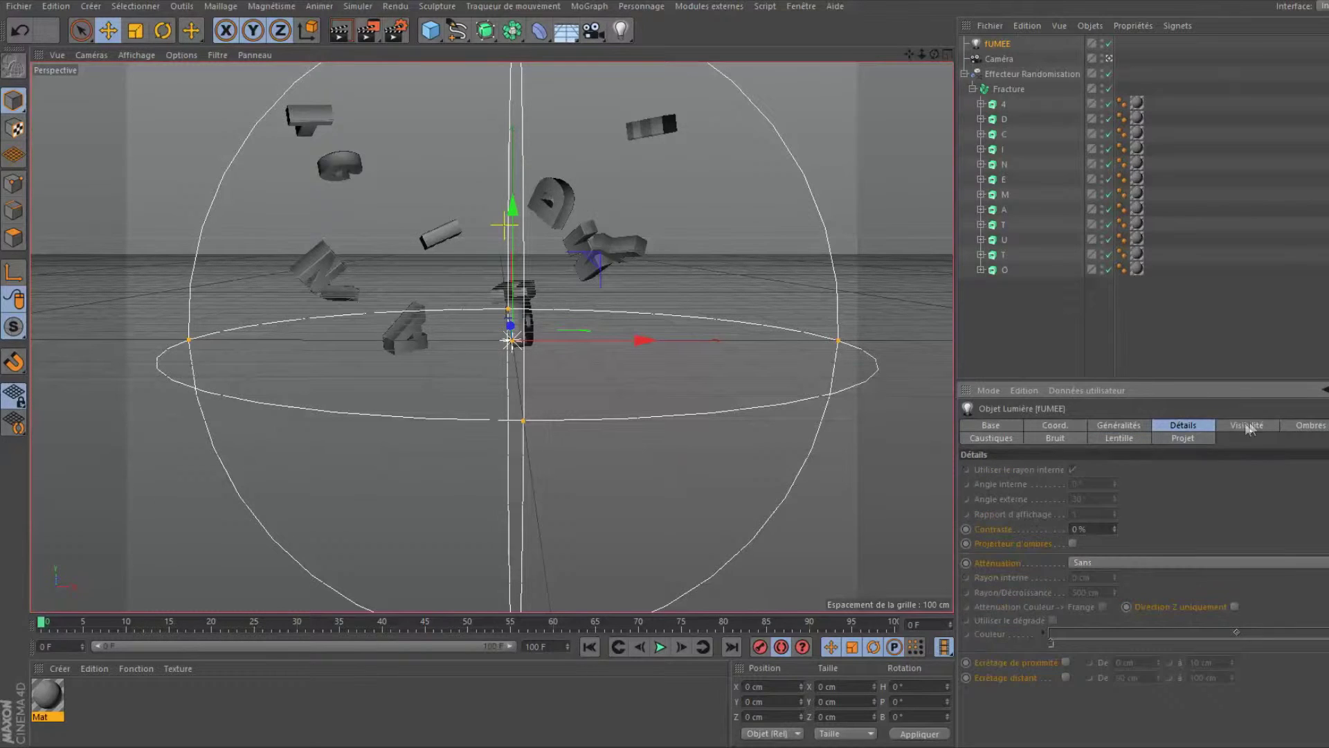
pyautogui.click(1249, 424)
pyautogui.click(1305, 425)
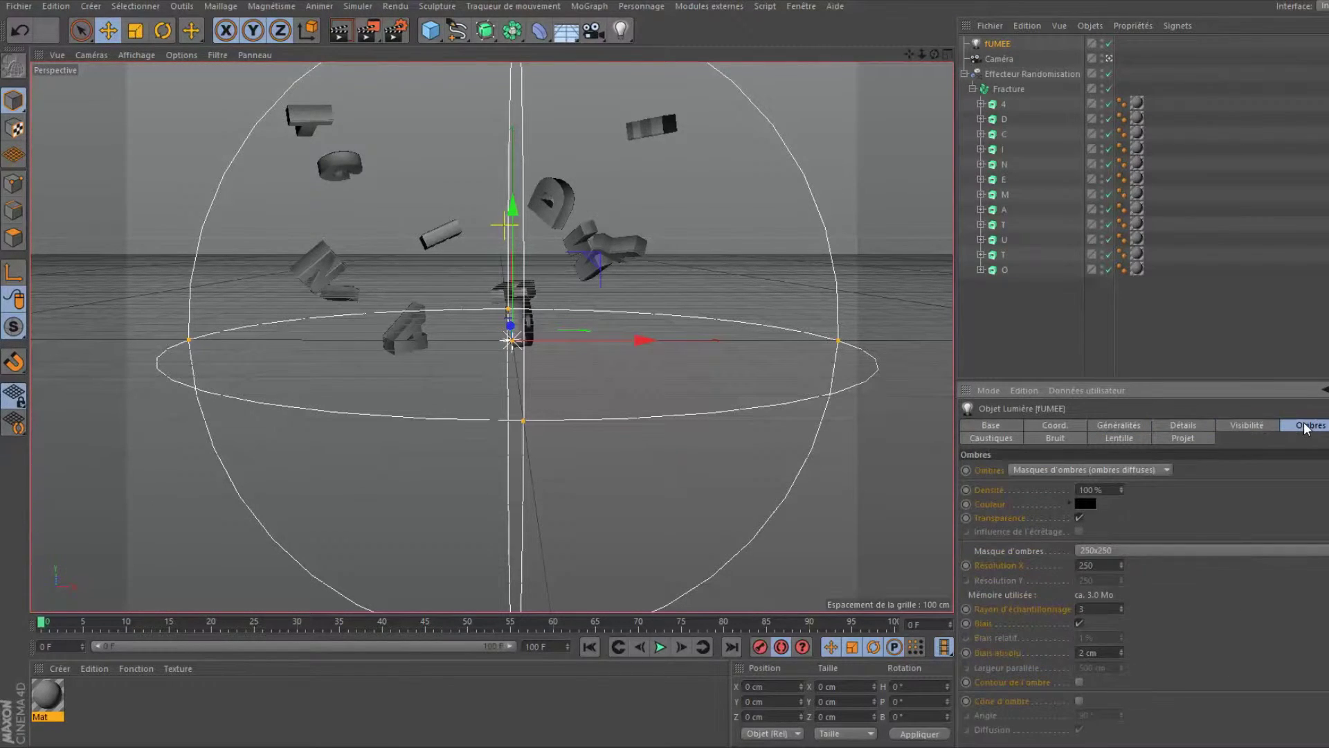
pyautogui.click(1290, 436)
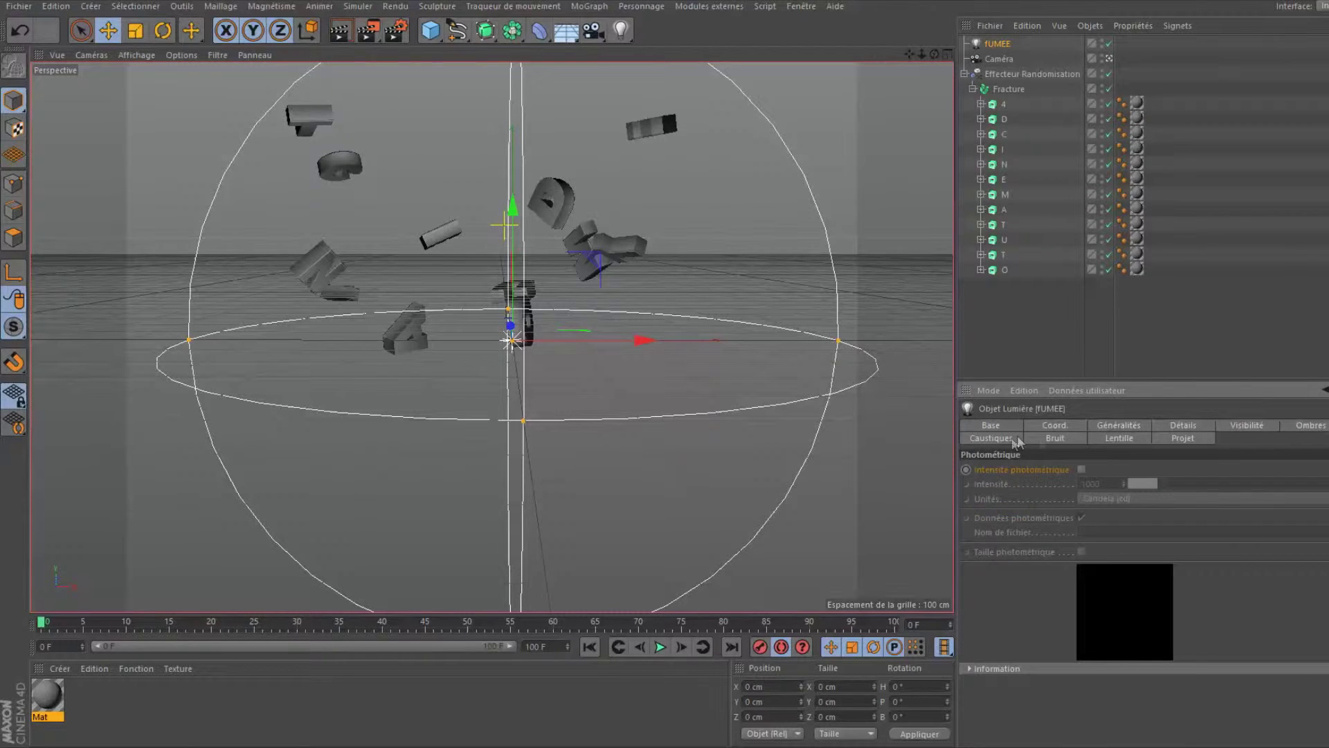
pyautogui.click(1042, 438)
pyautogui.click(1086, 471)
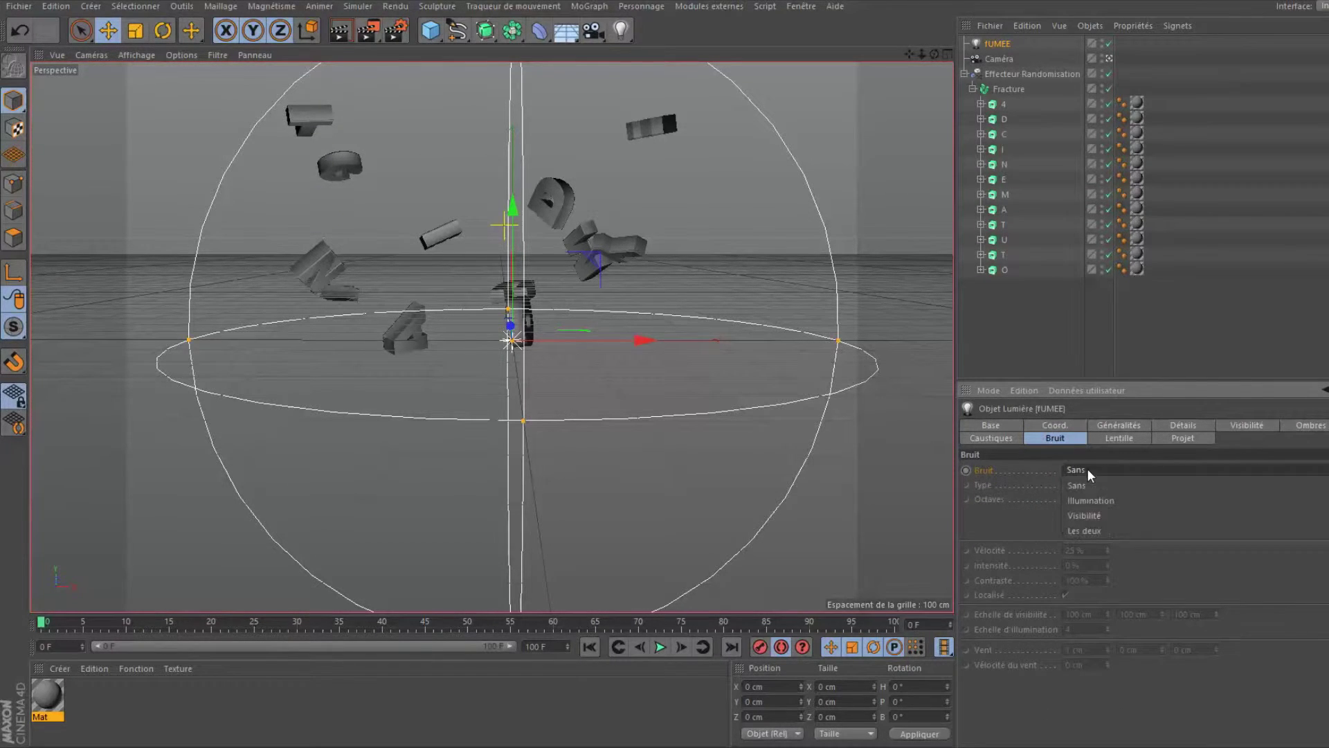
pyautogui.click(1094, 516)
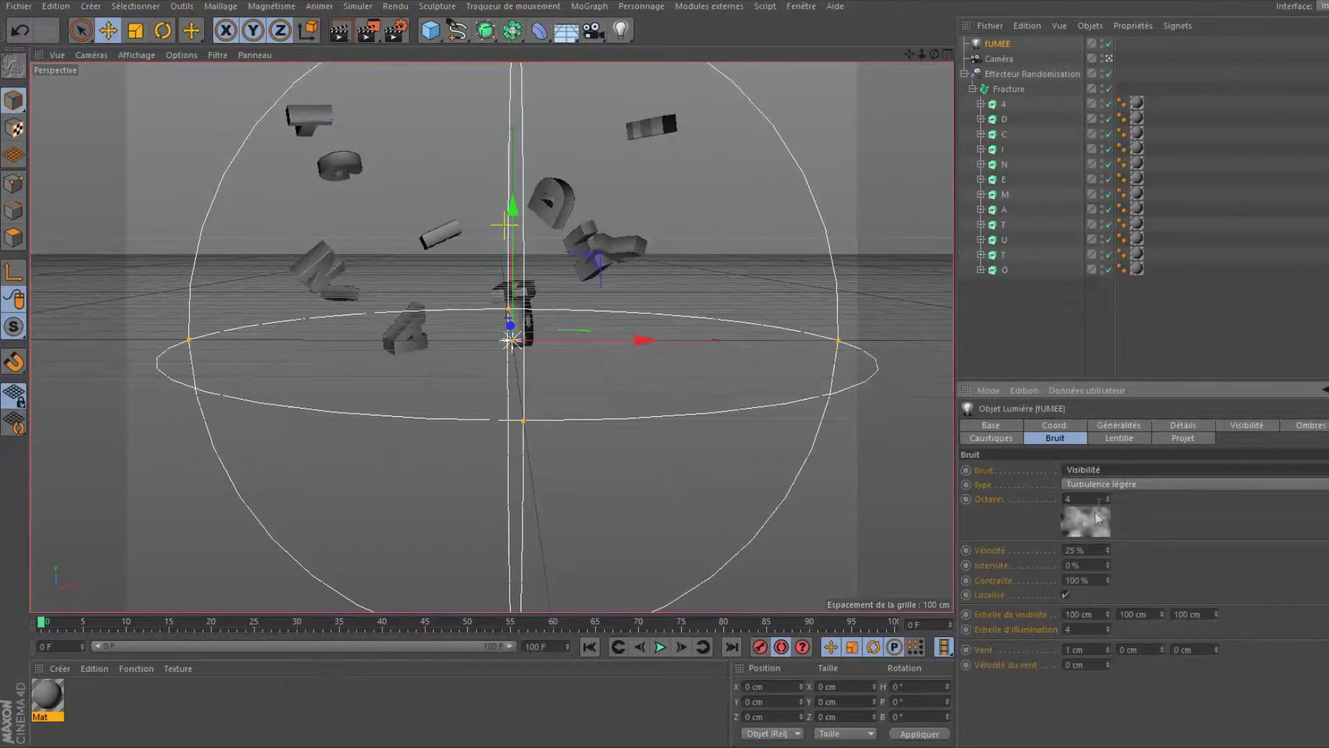
pyautogui.click(1112, 484)
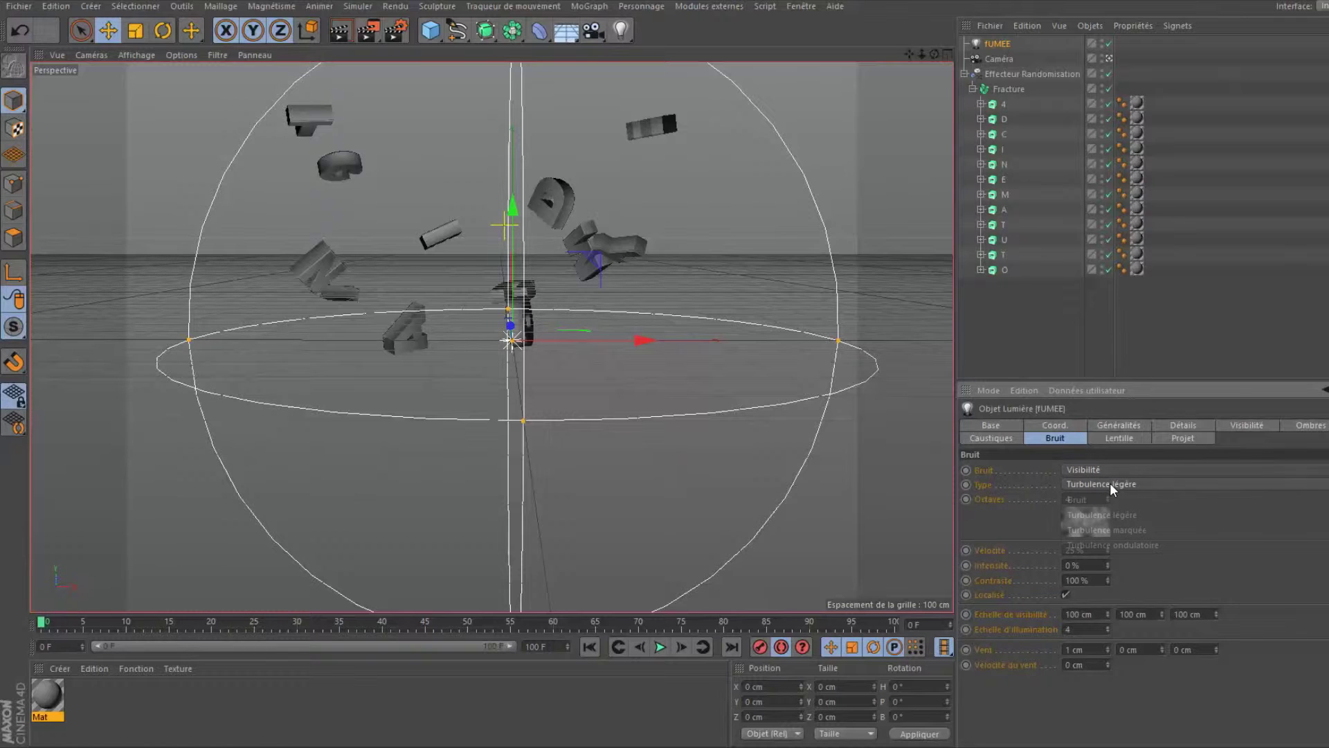
pyautogui.click(1100, 515)
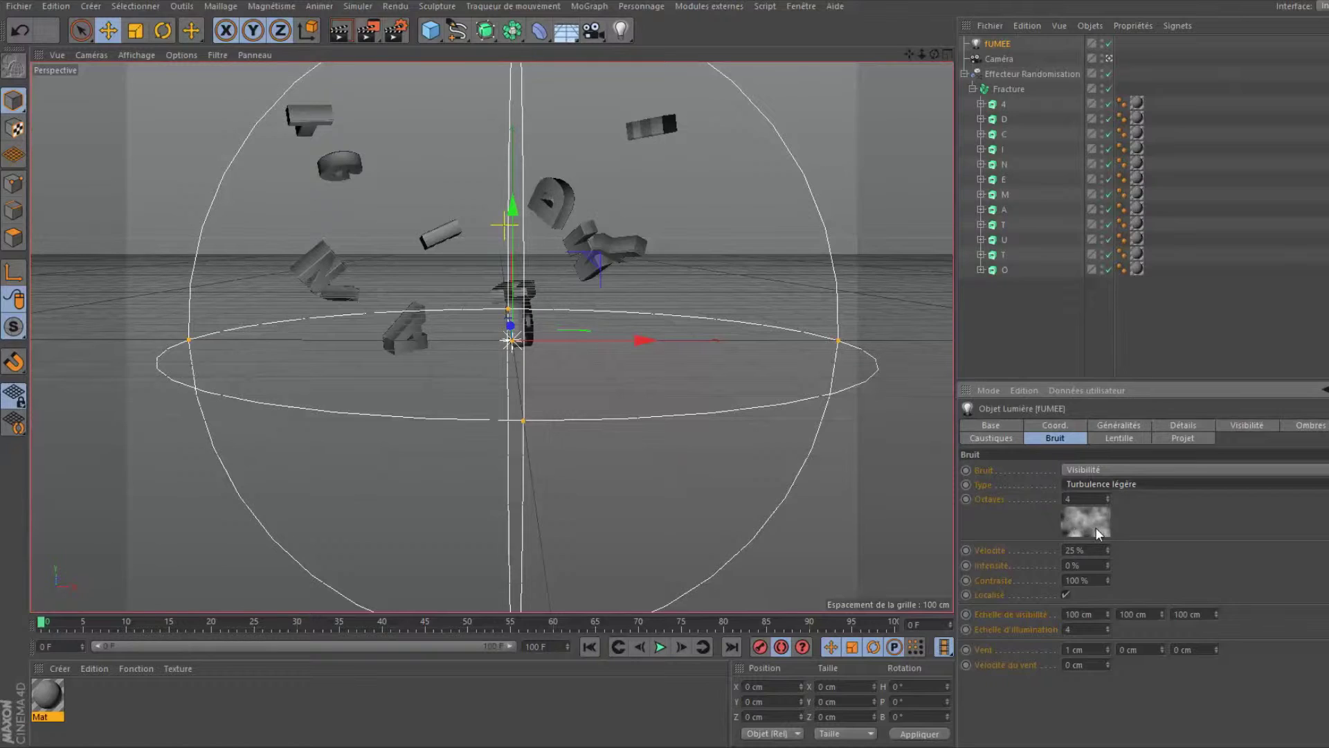
# Set noise intensity to 10% and wind X and velocity to 2 cm, then preview-render the view
pyautogui.click(1080, 565)
pyautogui.write('35')
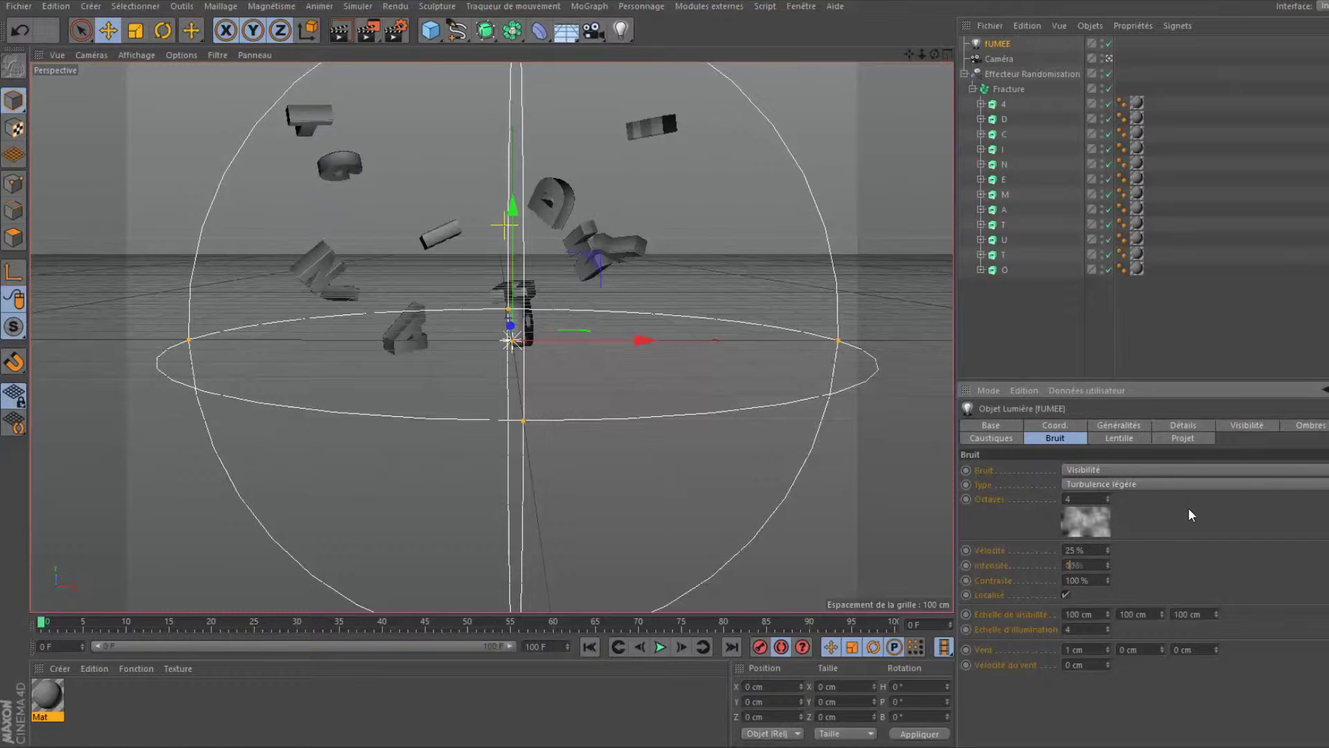
pyautogui.press('Return')
pyautogui.click(1107, 646)
pyautogui.doubleClick(1109, 662)
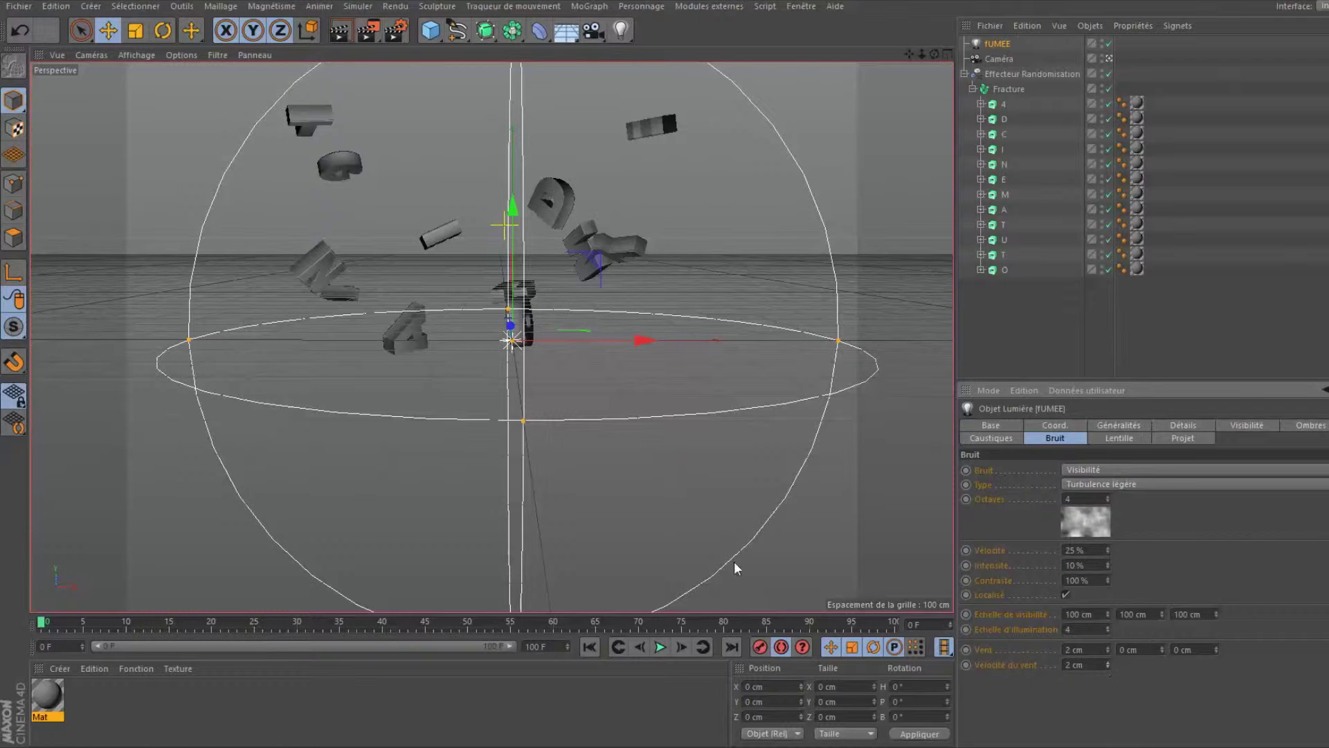
pyautogui.click(339, 33)
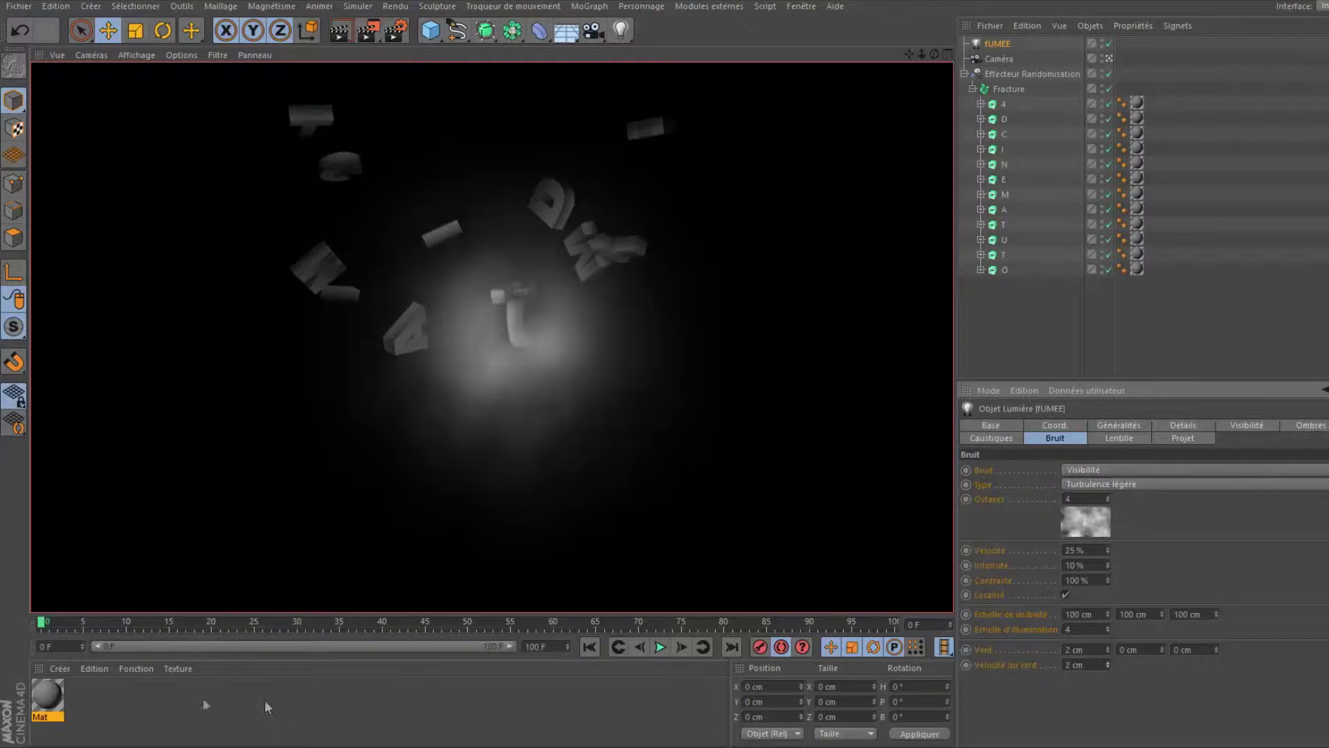
pyautogui.click(99, 701)
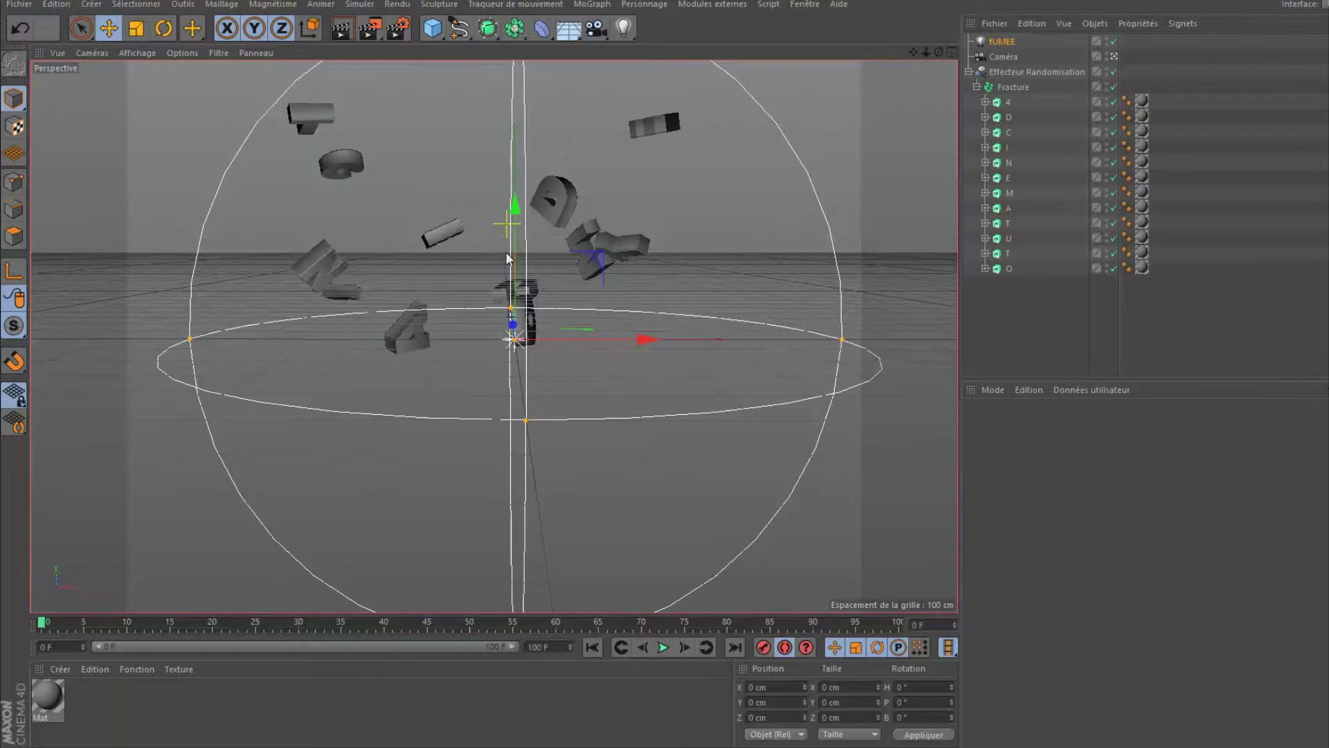
# Set render output to 1920 × 1080 and render all frames 0–100
pyautogui.click(400, 26)
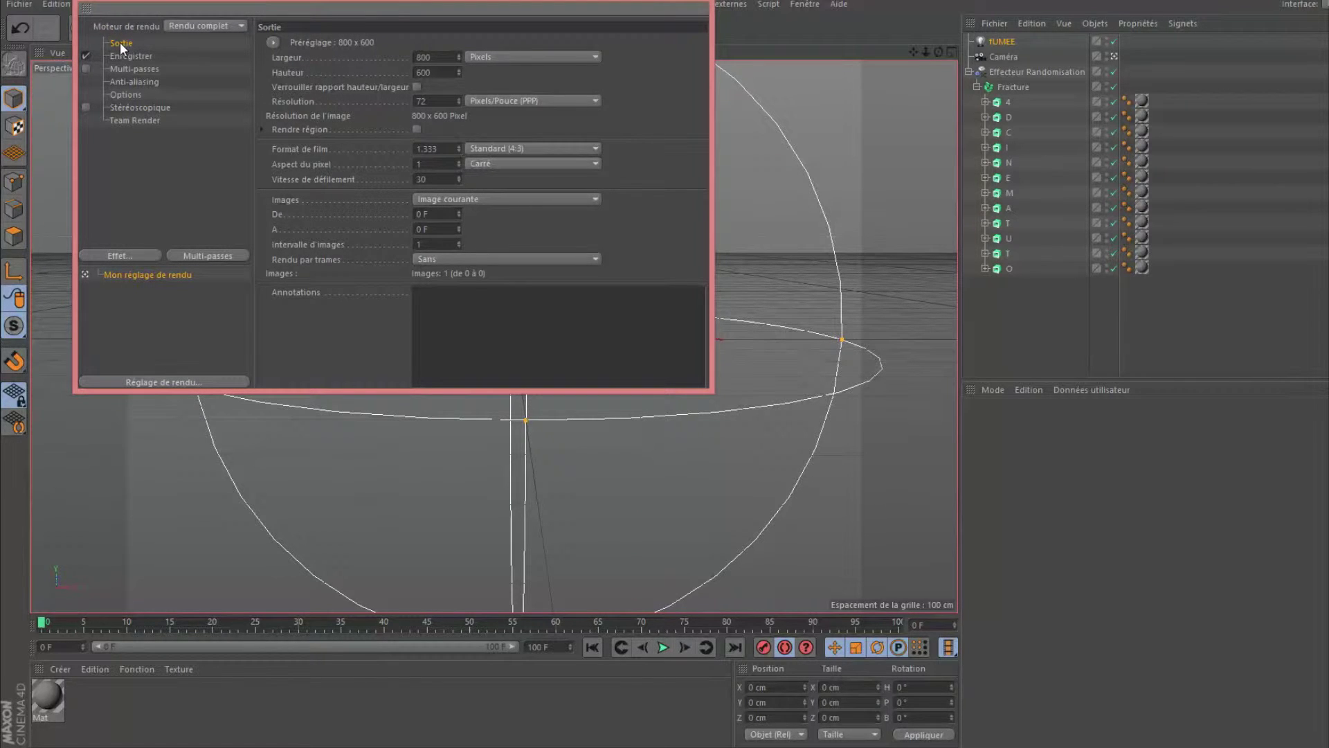
pyautogui.click(276, 40)
pyautogui.moveTo(314, 58)
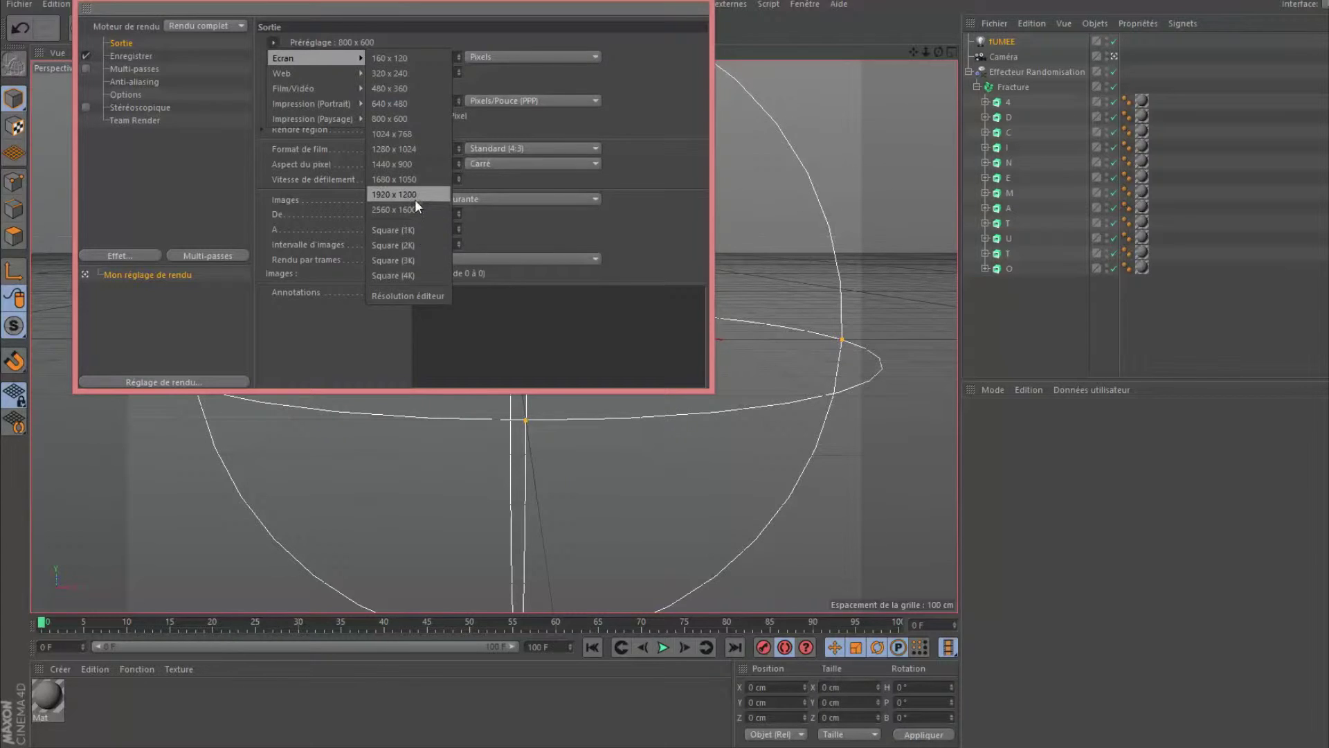
pyautogui.click(416, 194)
pyautogui.doubleClick(438, 72)
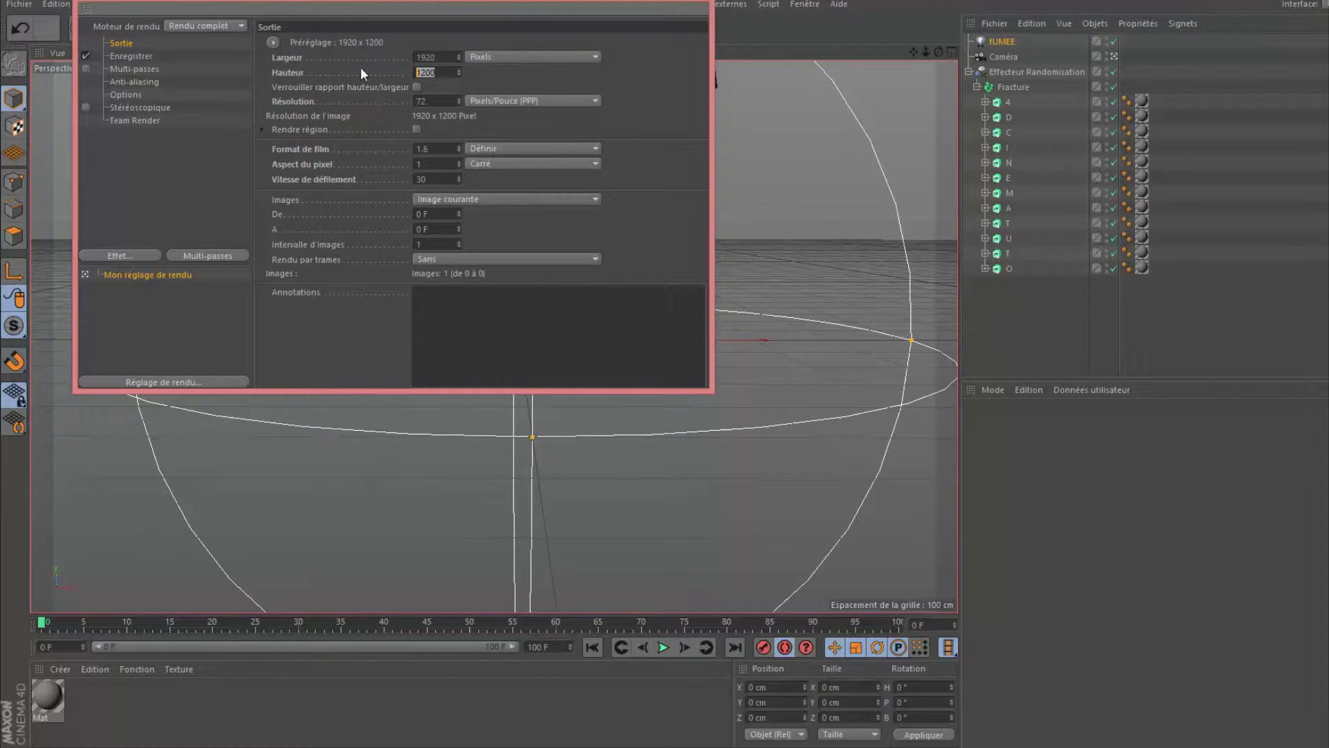
pyautogui.write('1080')
pyautogui.click(503, 202)
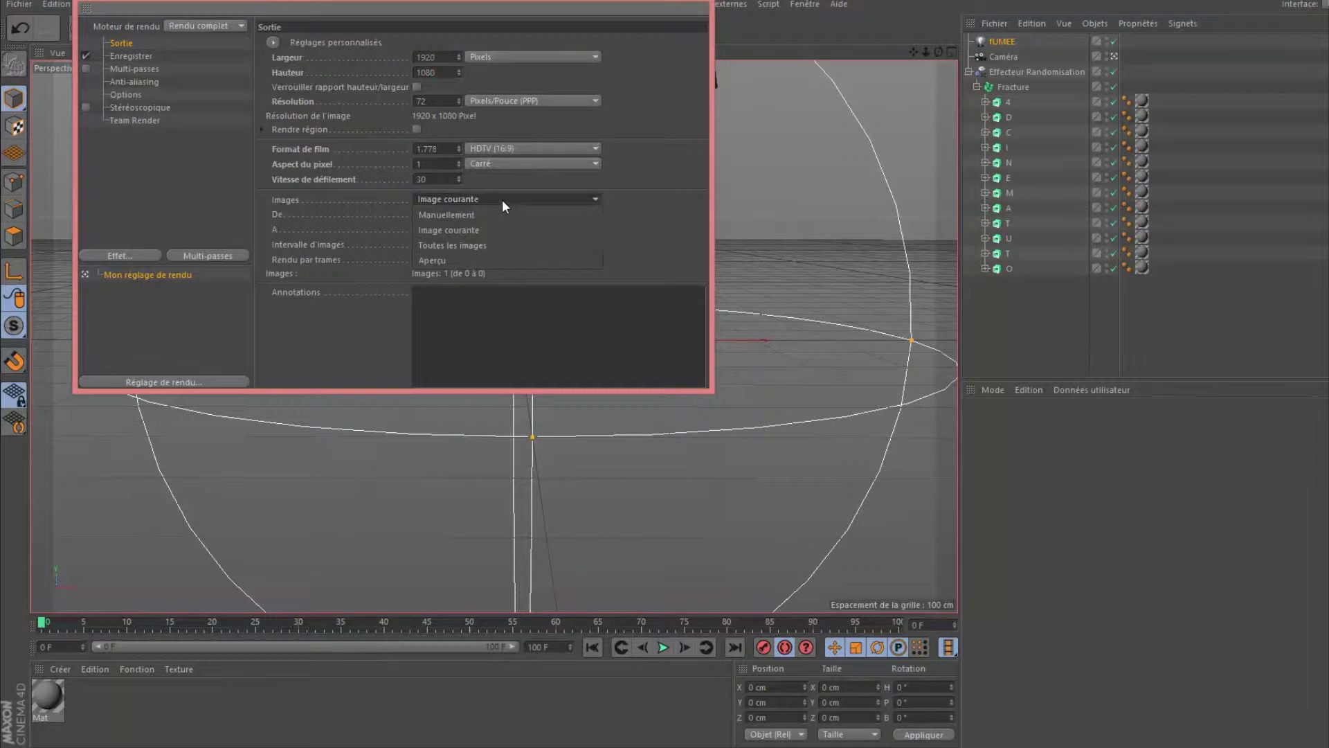
pyautogui.click(479, 244)
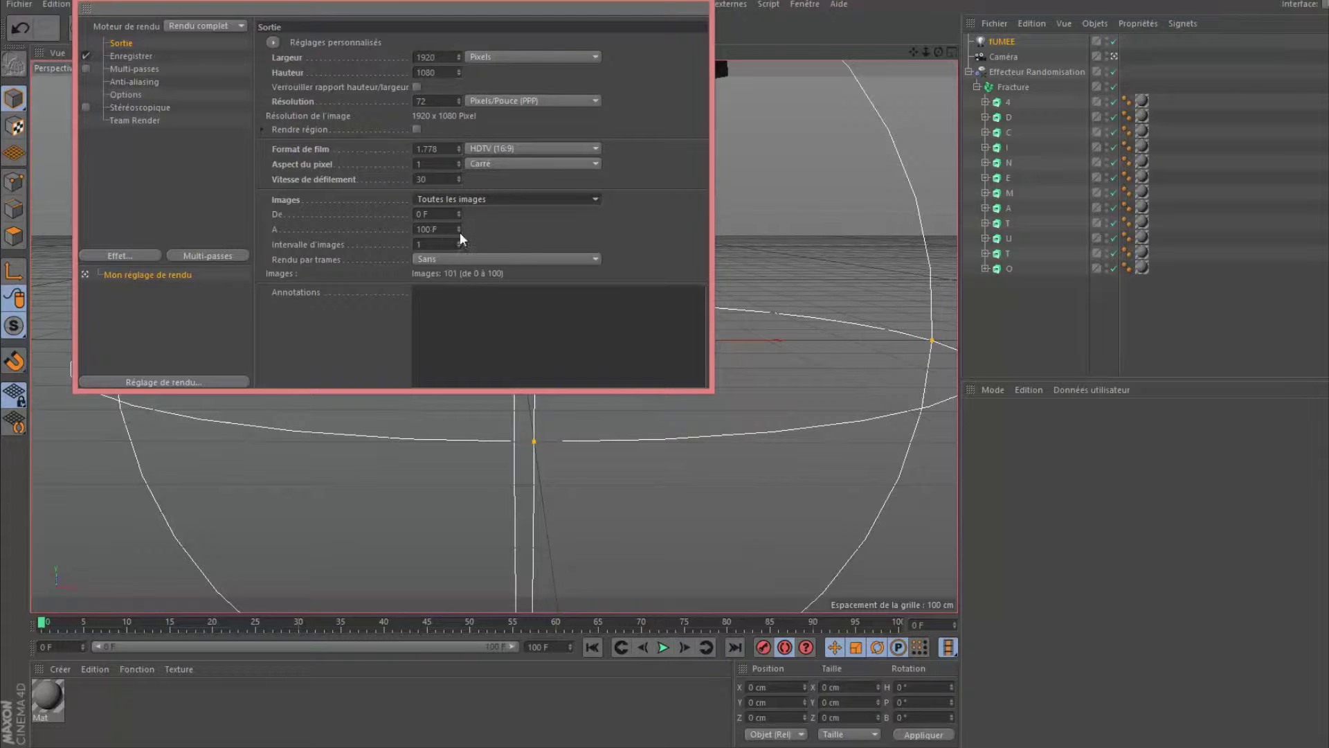
# Set the render save file to YOUTUBE TUTO C4D FUMEE.avi, replacing the existing file
pyautogui.click(131, 55)
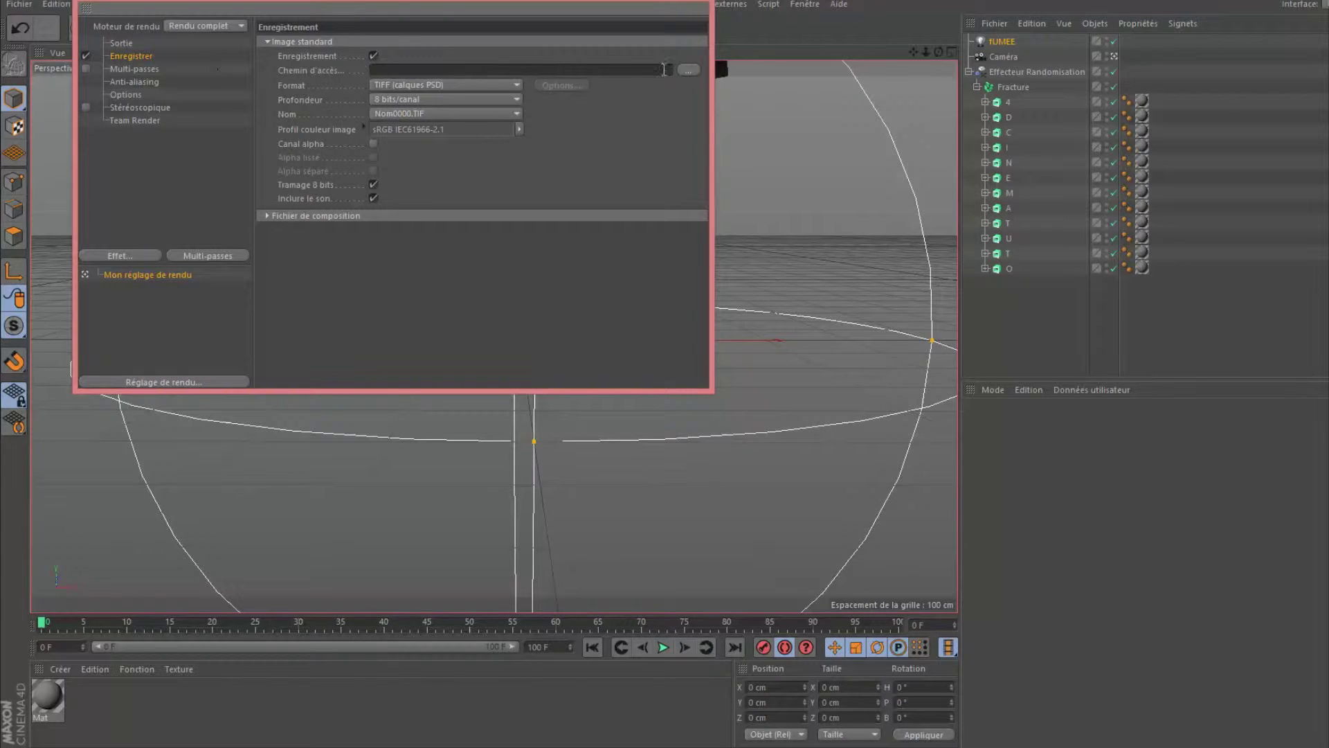
pyautogui.click(689, 71)
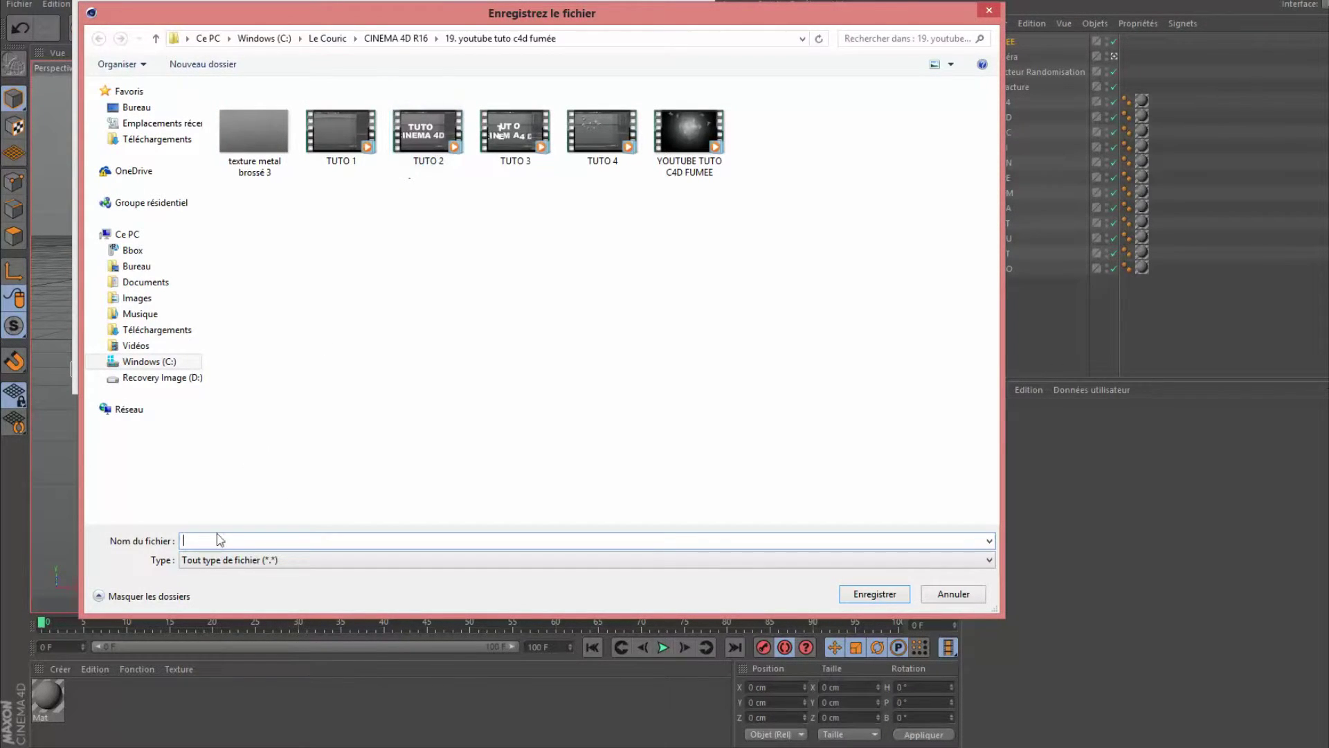
pyautogui.write('YOU')
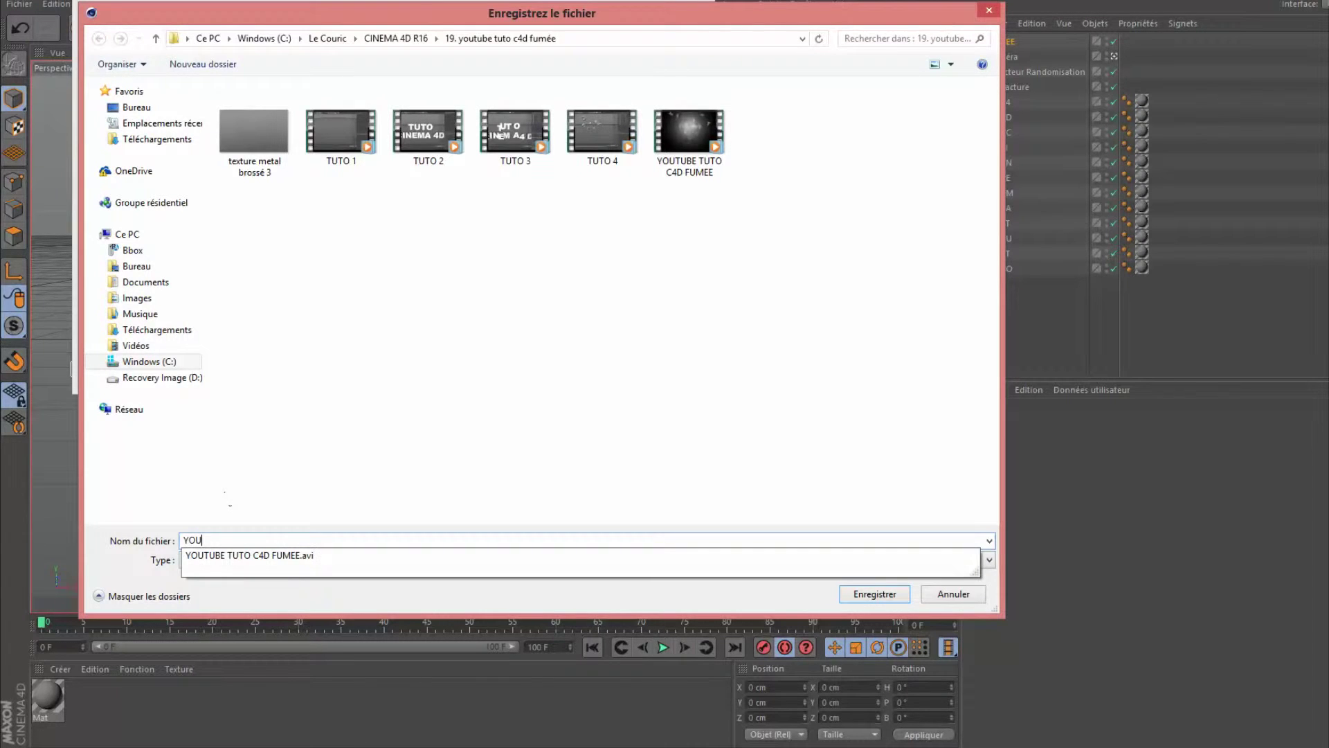
pyautogui.write('TU')
pyautogui.click(242, 556)
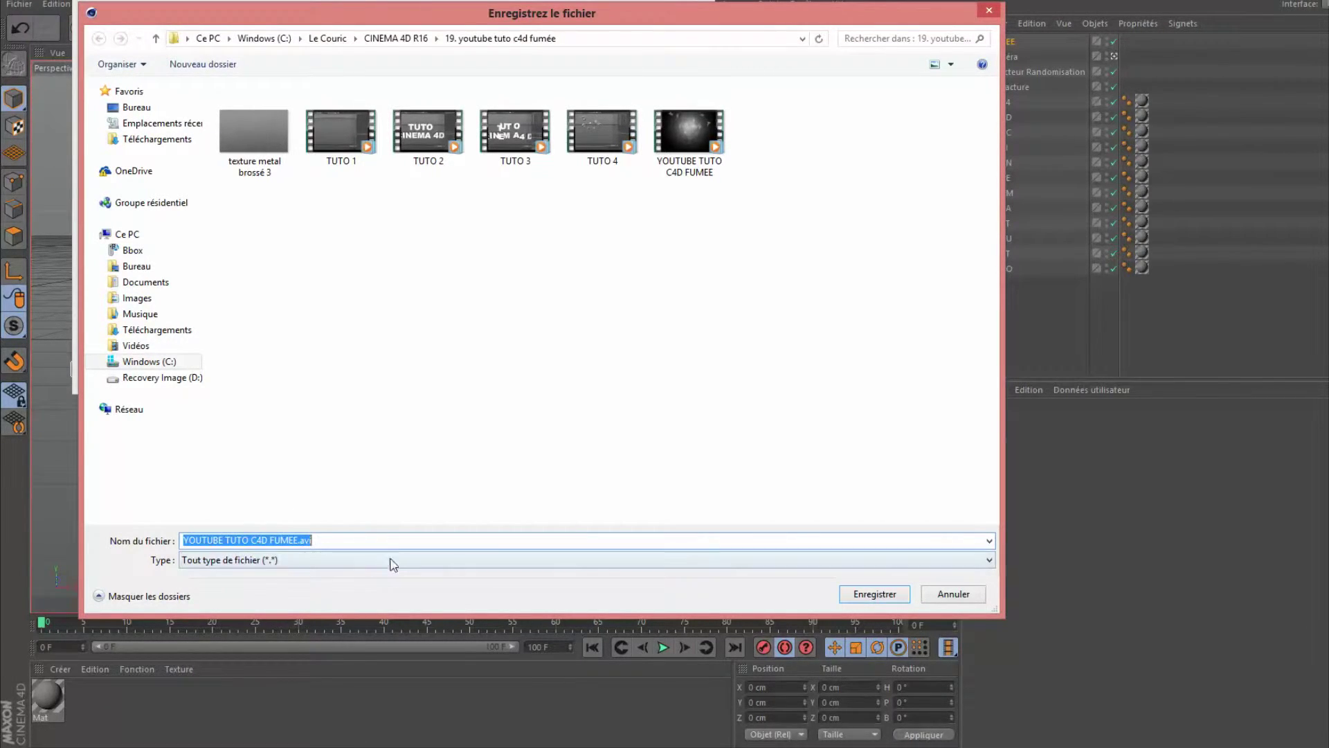
pyautogui.click(877, 596)
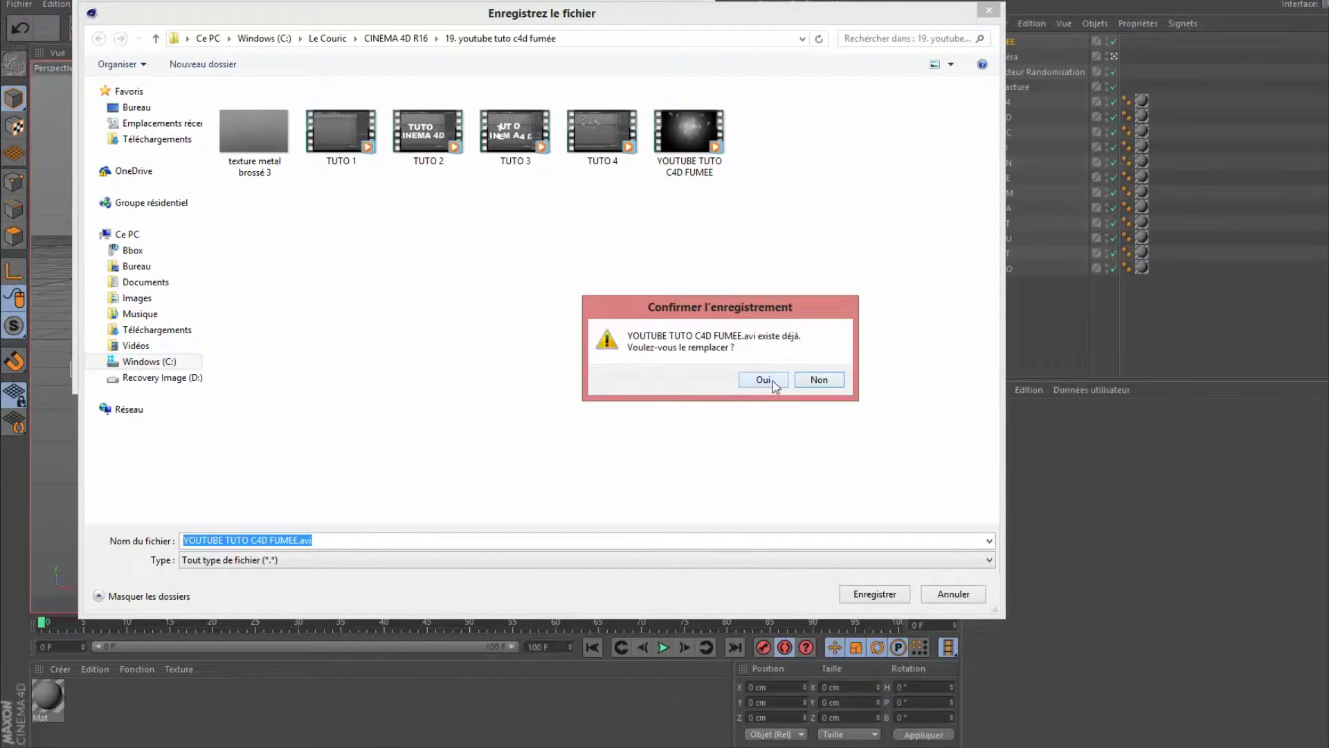
pyautogui.click(767, 378)
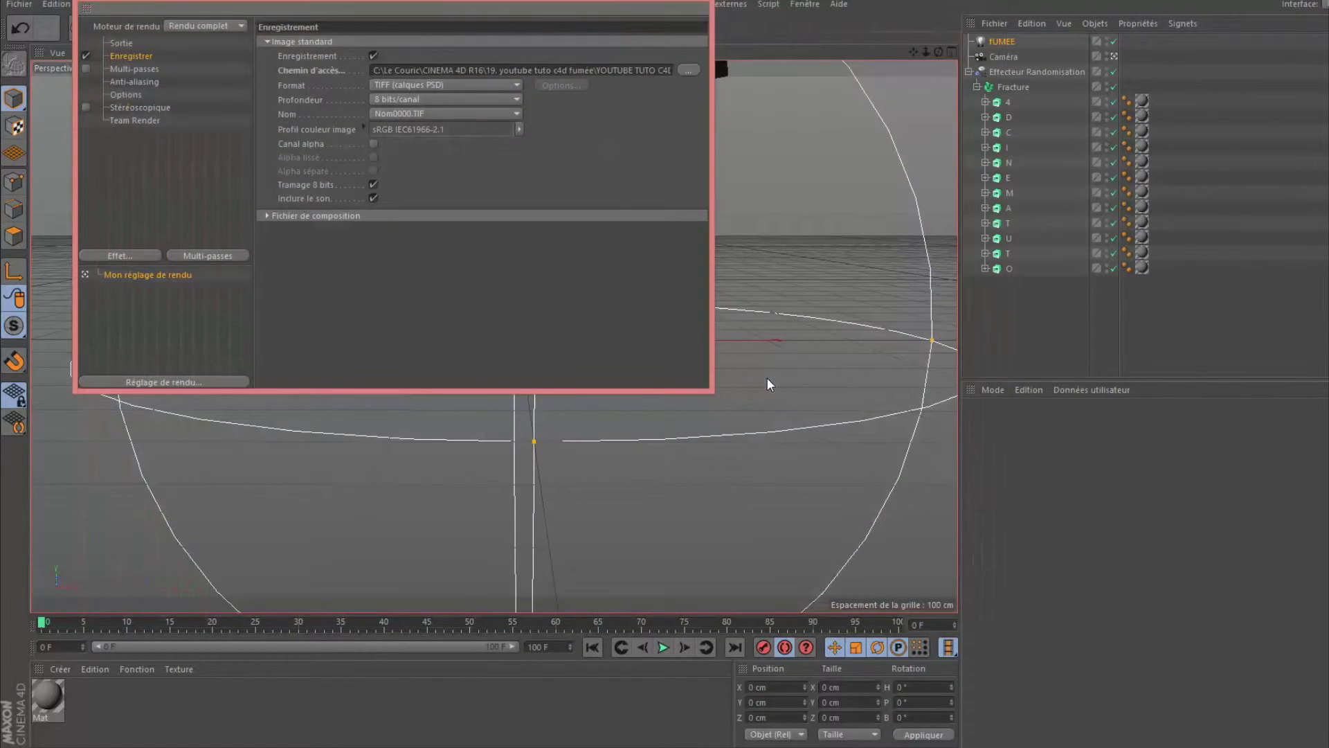
# Set the save format to Film AVI and the frame range to the current frame only
pyautogui.click(417, 85)
pyautogui.click(406, 489)
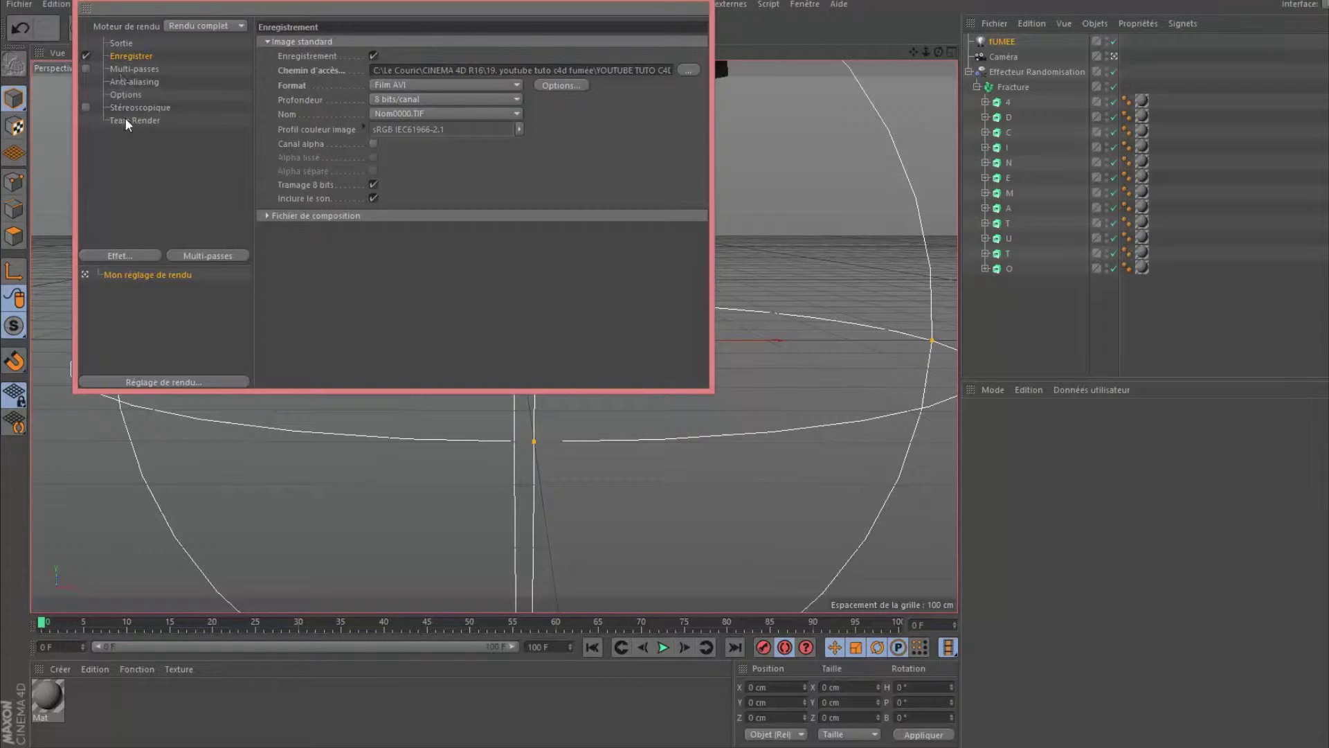
pyautogui.click(121, 44)
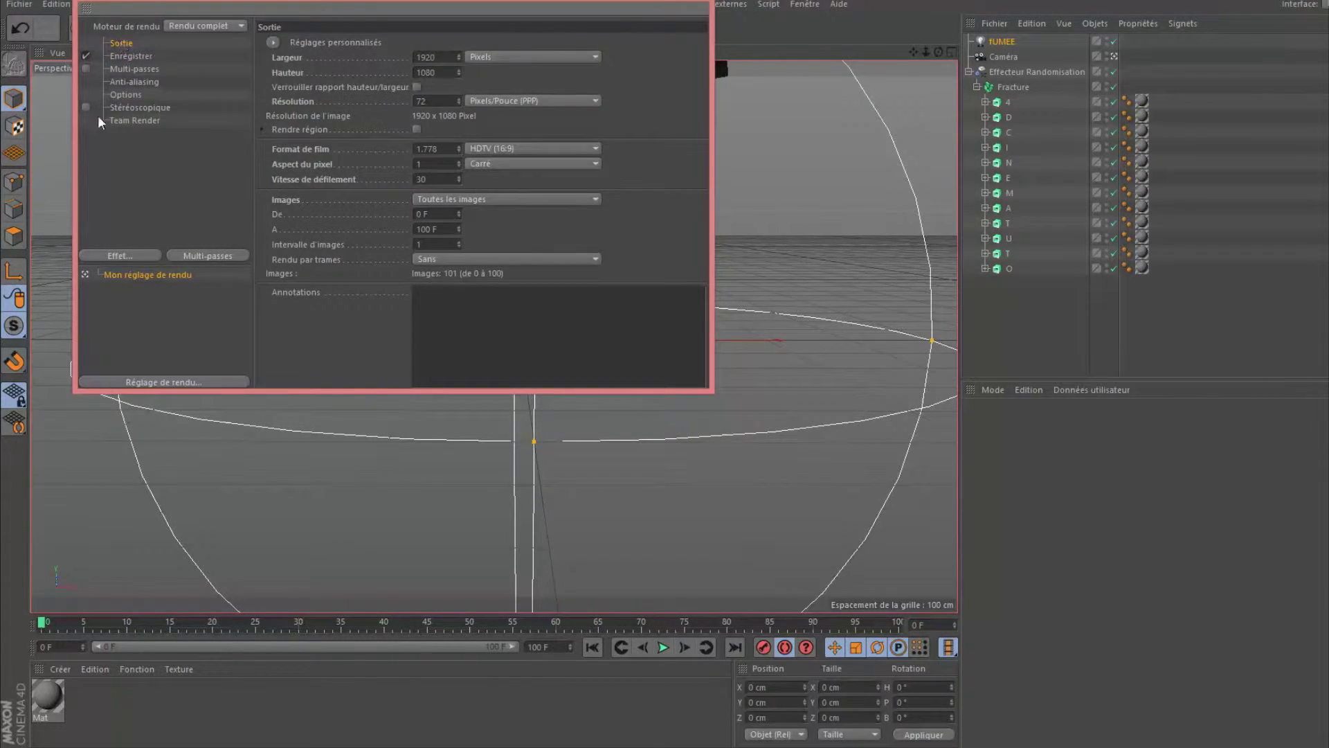
pyautogui.click(512, 200)
pyautogui.click(484, 234)
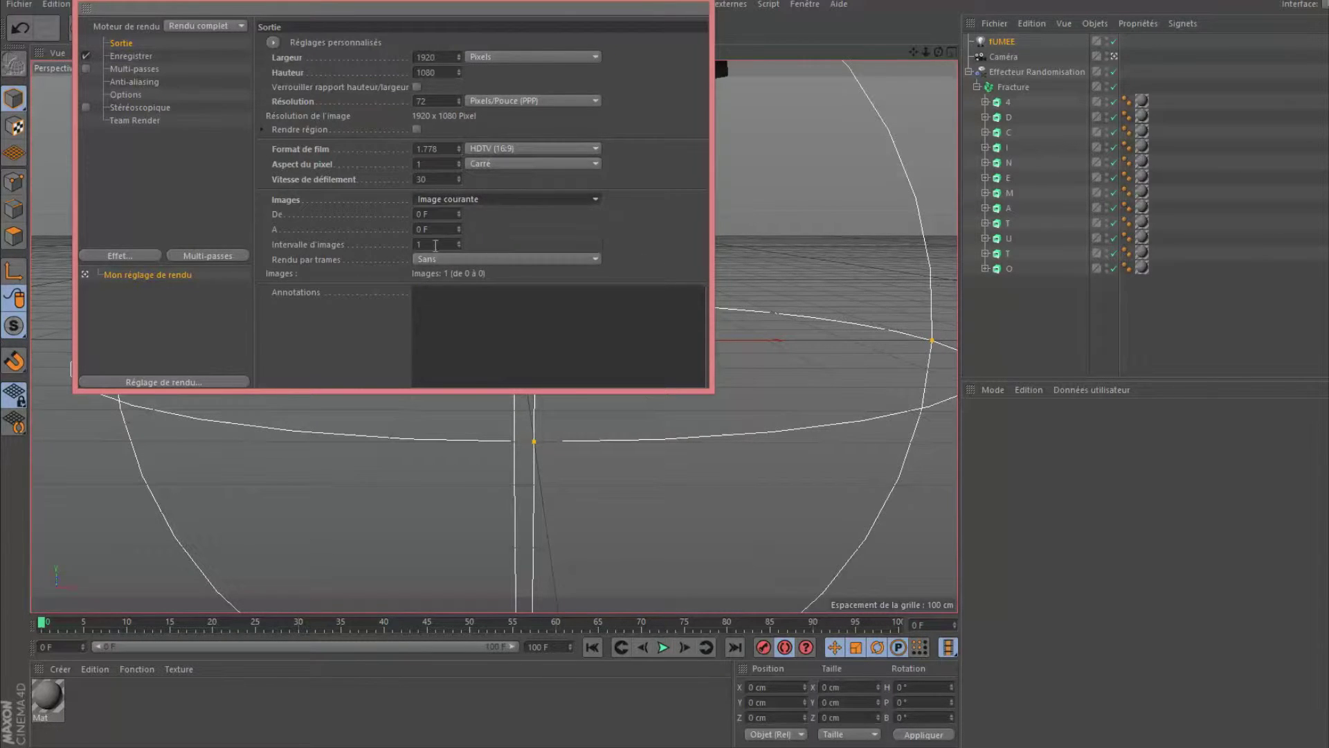
# Render the current frame to the Picture Viewer, overwriting YOUTUBE TUTO C4D FUMEE.avi, then close the viewer
pyautogui.click(706, 7)
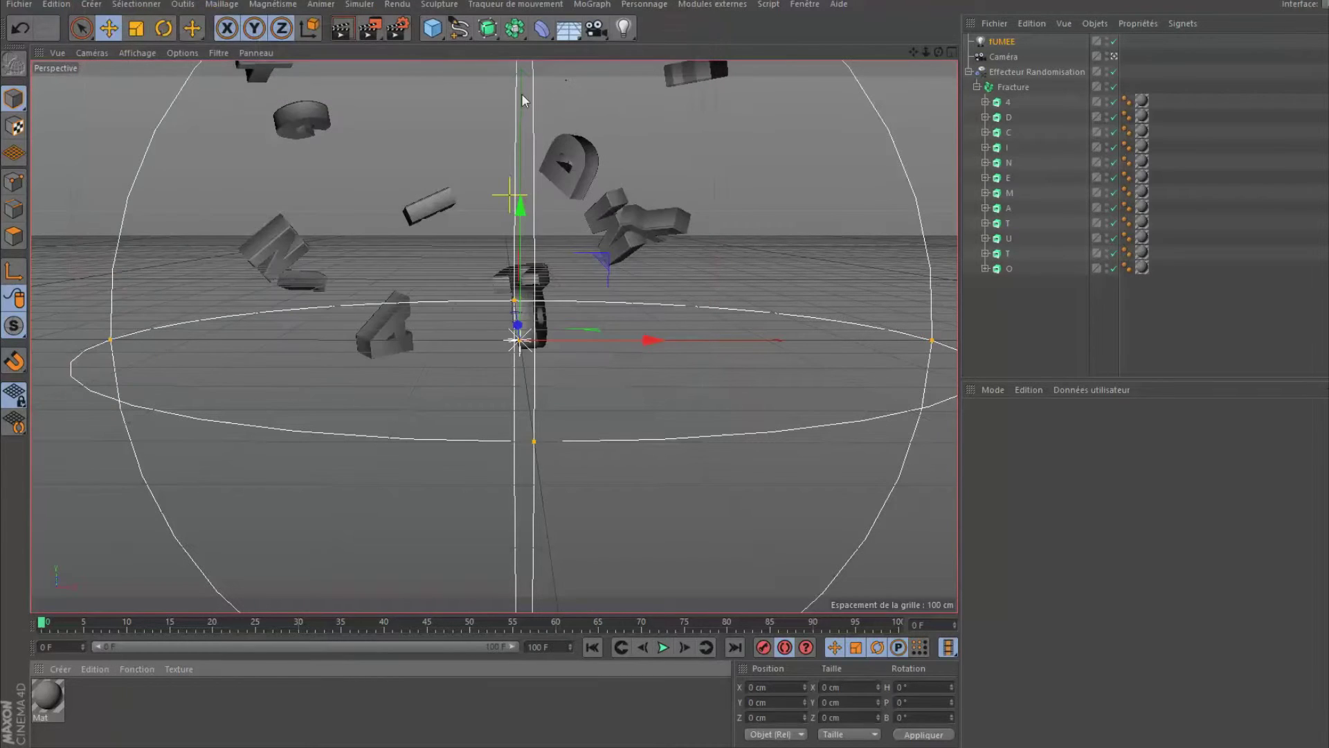
pyautogui.click(367, 31)
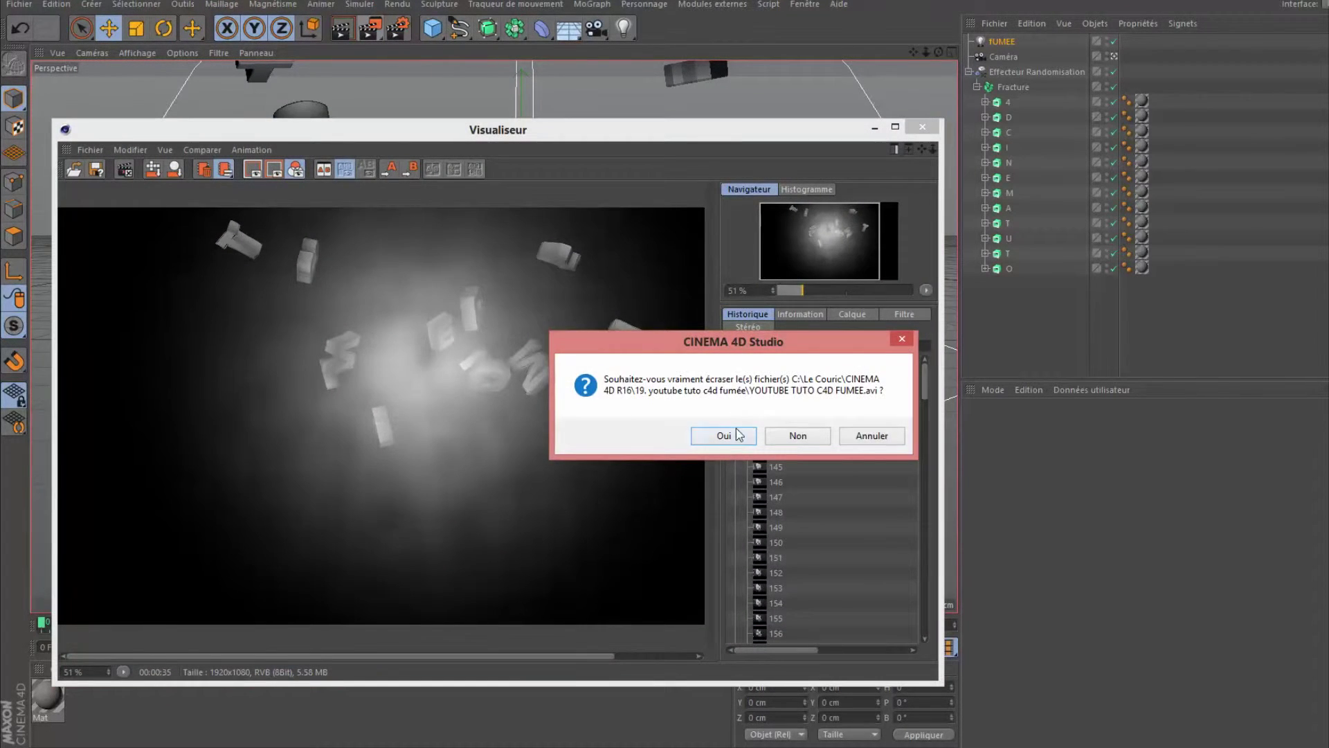
pyautogui.click(736, 434)
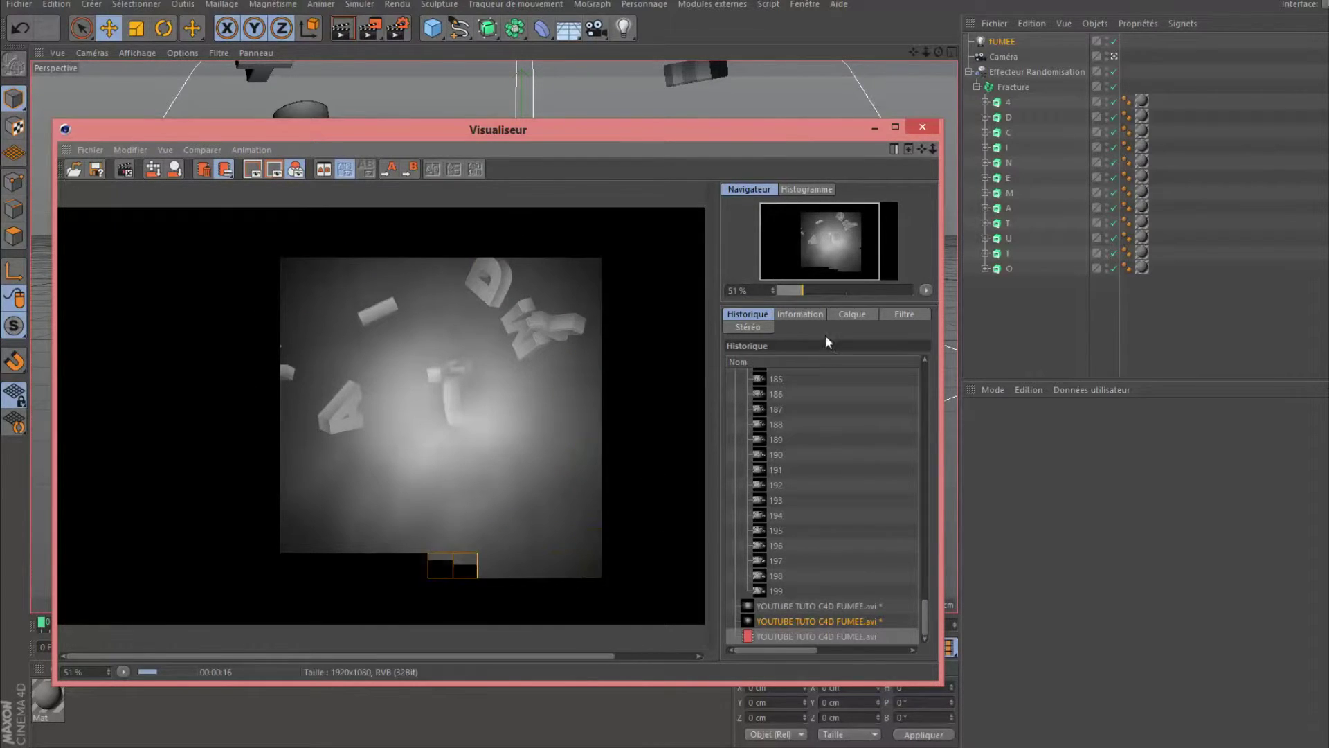
pyautogui.click(803, 291)
pyautogui.moveTo(803, 291); pyautogui.dragTo(796, 290)
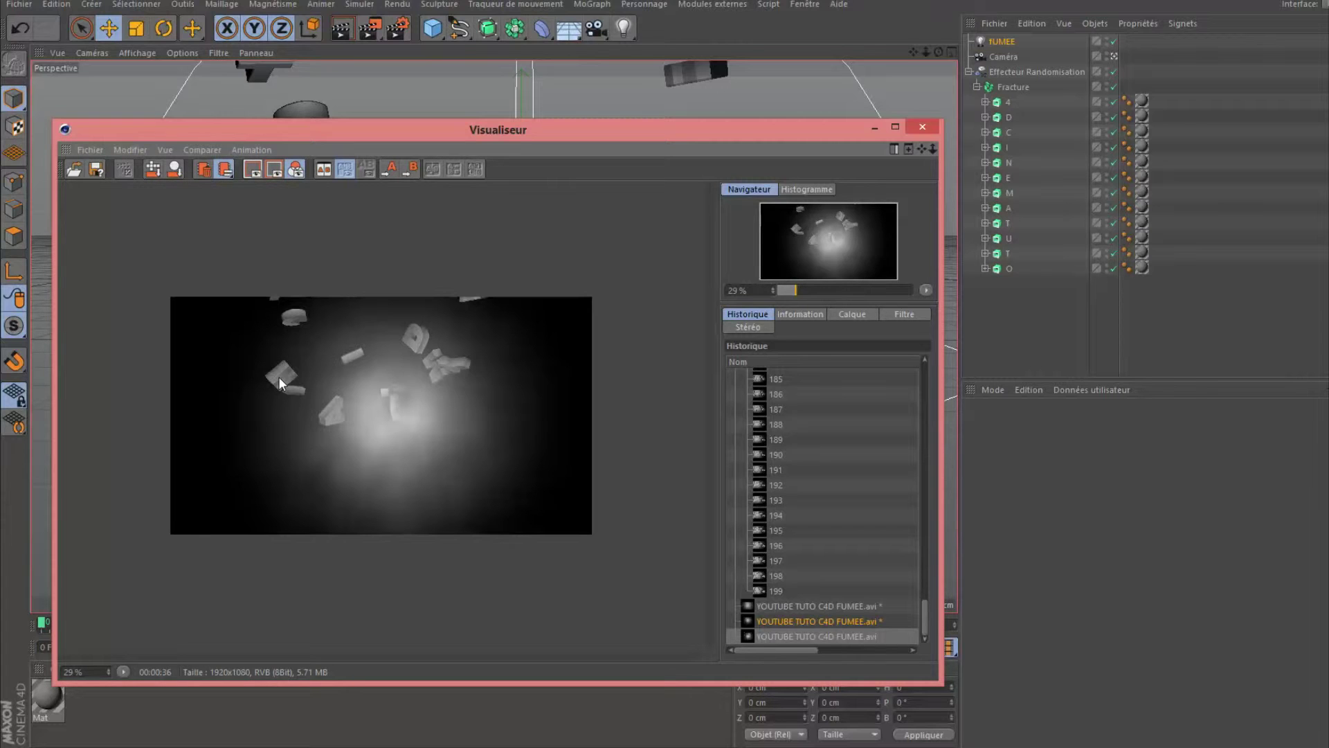
pyautogui.click(924, 127)
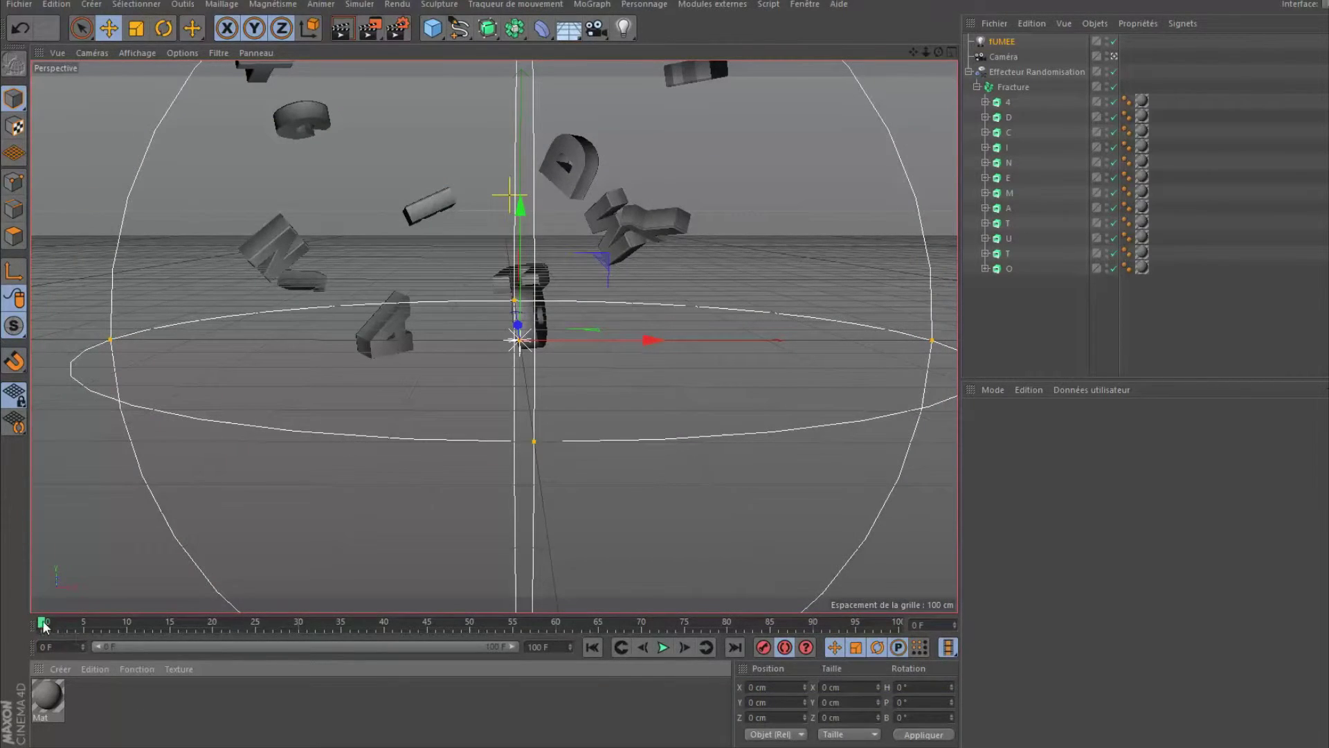
# Render the frame near 100, where the letters spell TUTO CINEMA 4D, overwriting the AVI file
pyautogui.moveTo(43, 627); pyautogui.dragTo(911, 626)
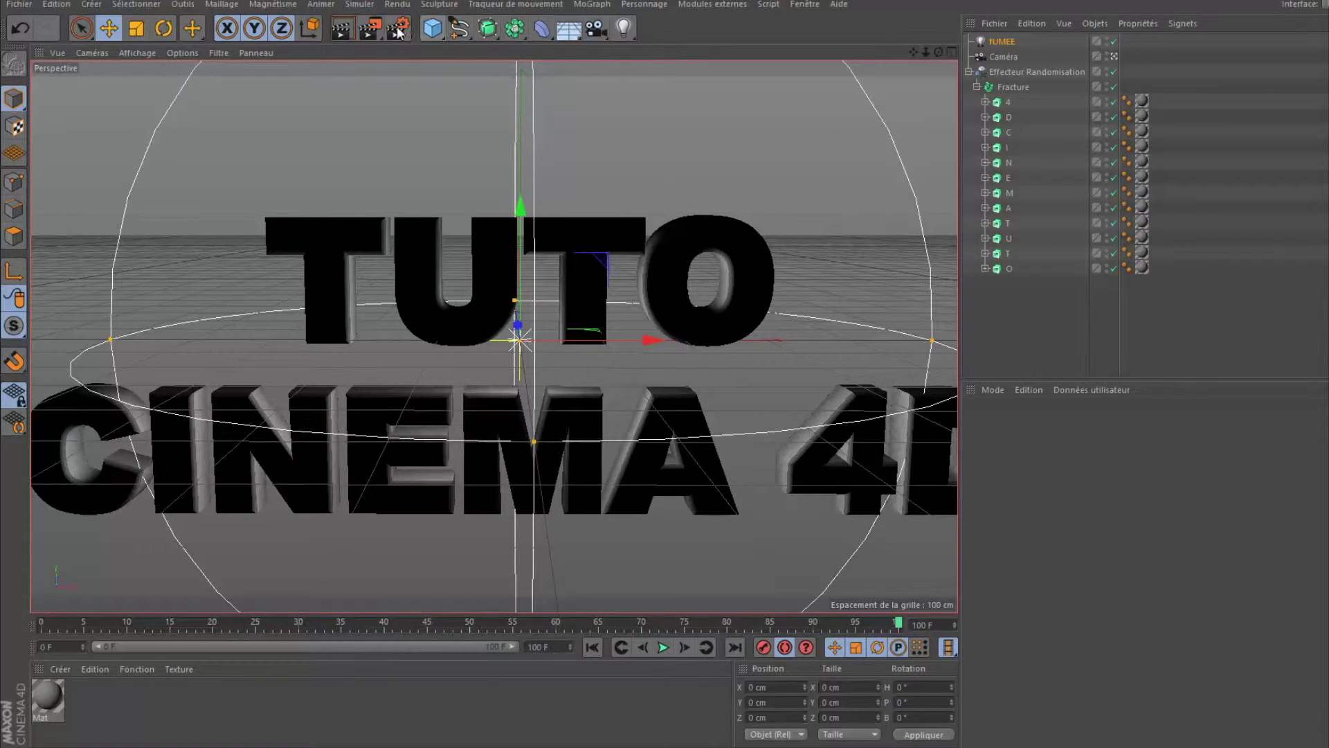
pyautogui.hotkey('shift', 'r')
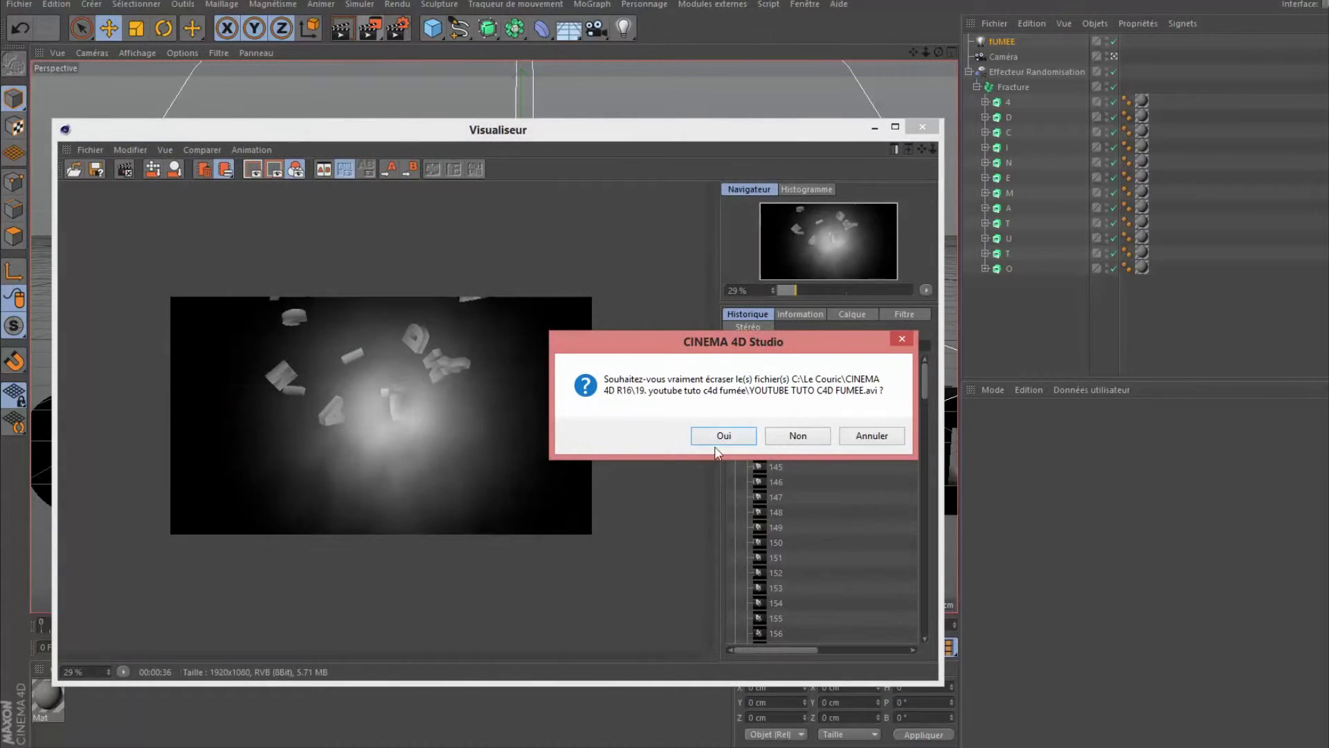
pyautogui.click(722, 435)
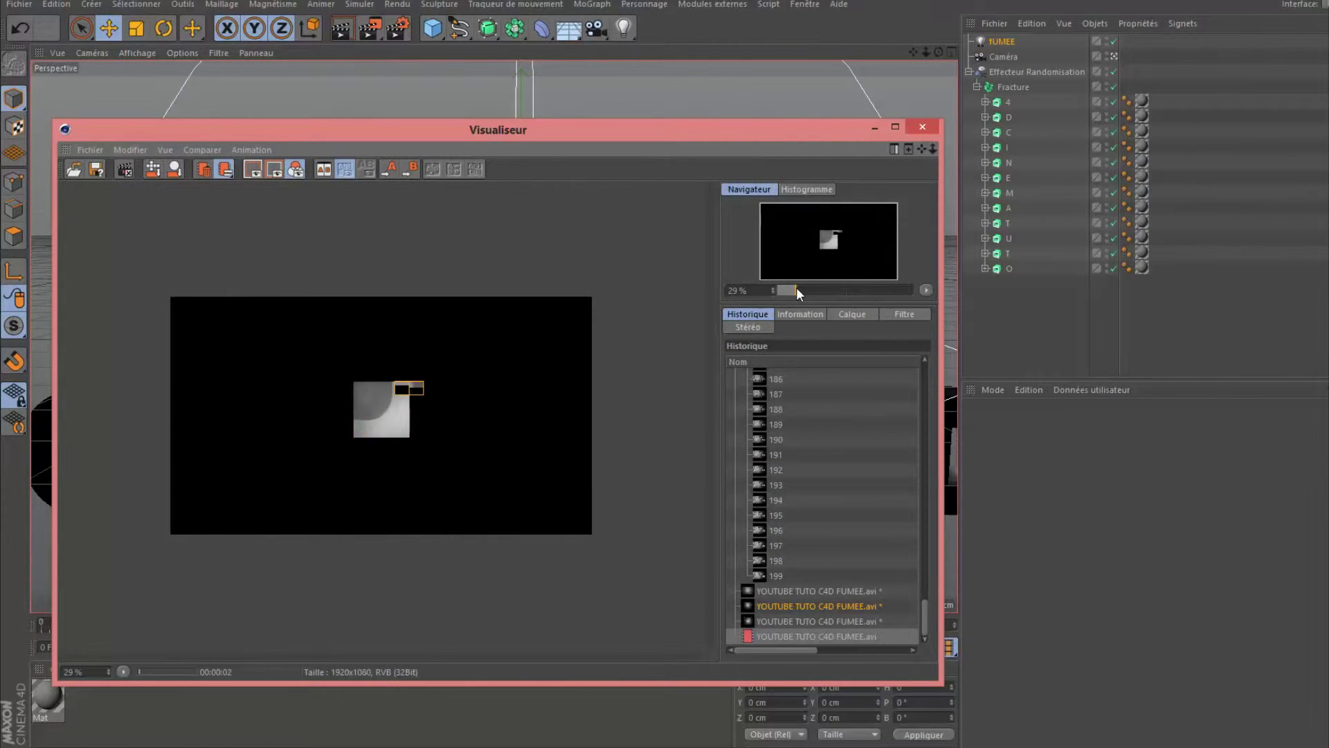
pyautogui.moveTo(796, 288); pyautogui.dragTo(800, 288)
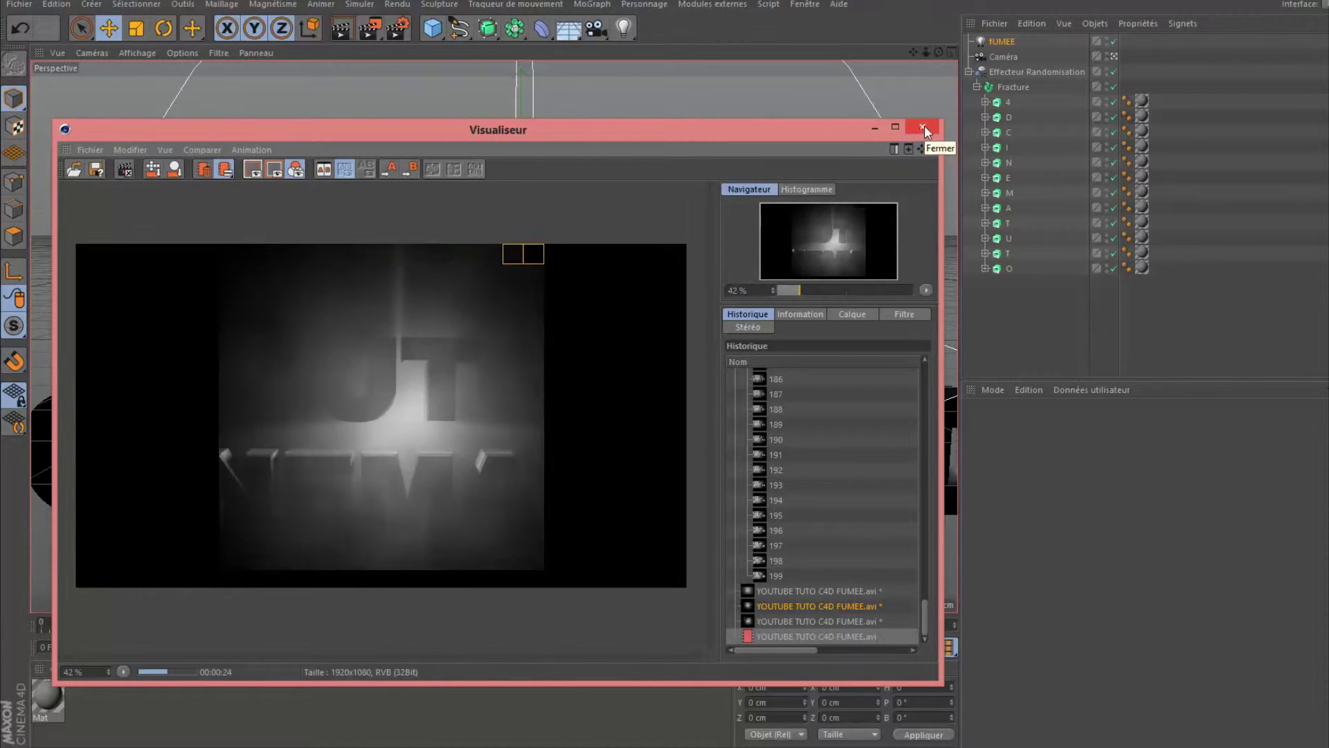
# Add a Lumière light, lower it slightly below the lettering's centre, and orbit to inspect it
pyautogui.click(875, 129)
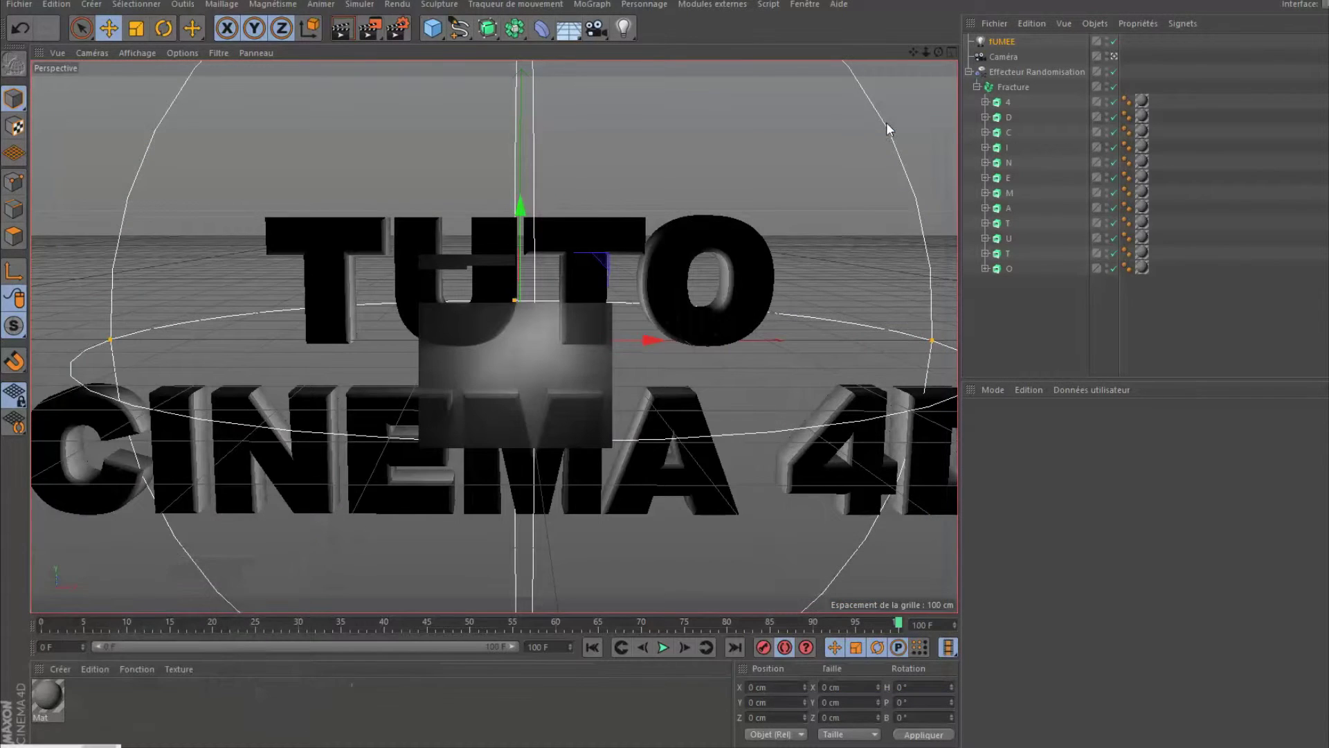
pyautogui.click(770, 380)
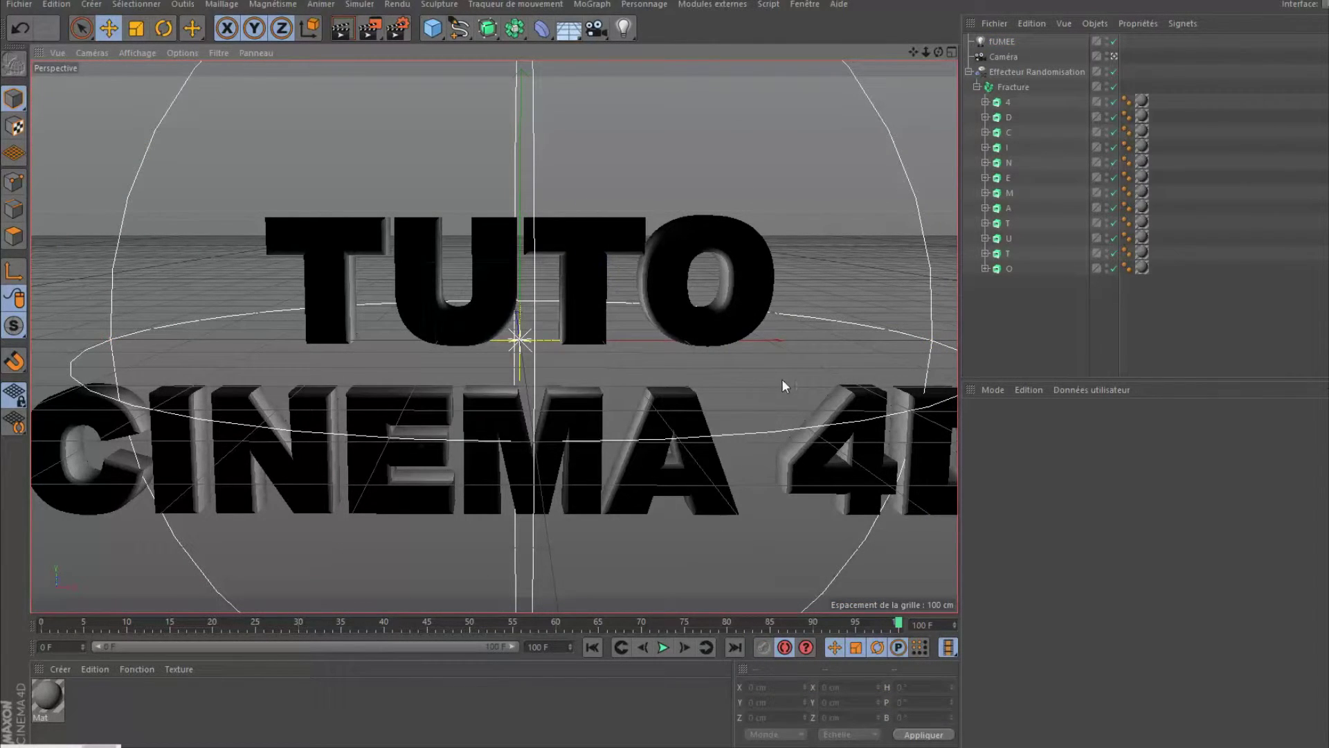
pyautogui.click(623, 27)
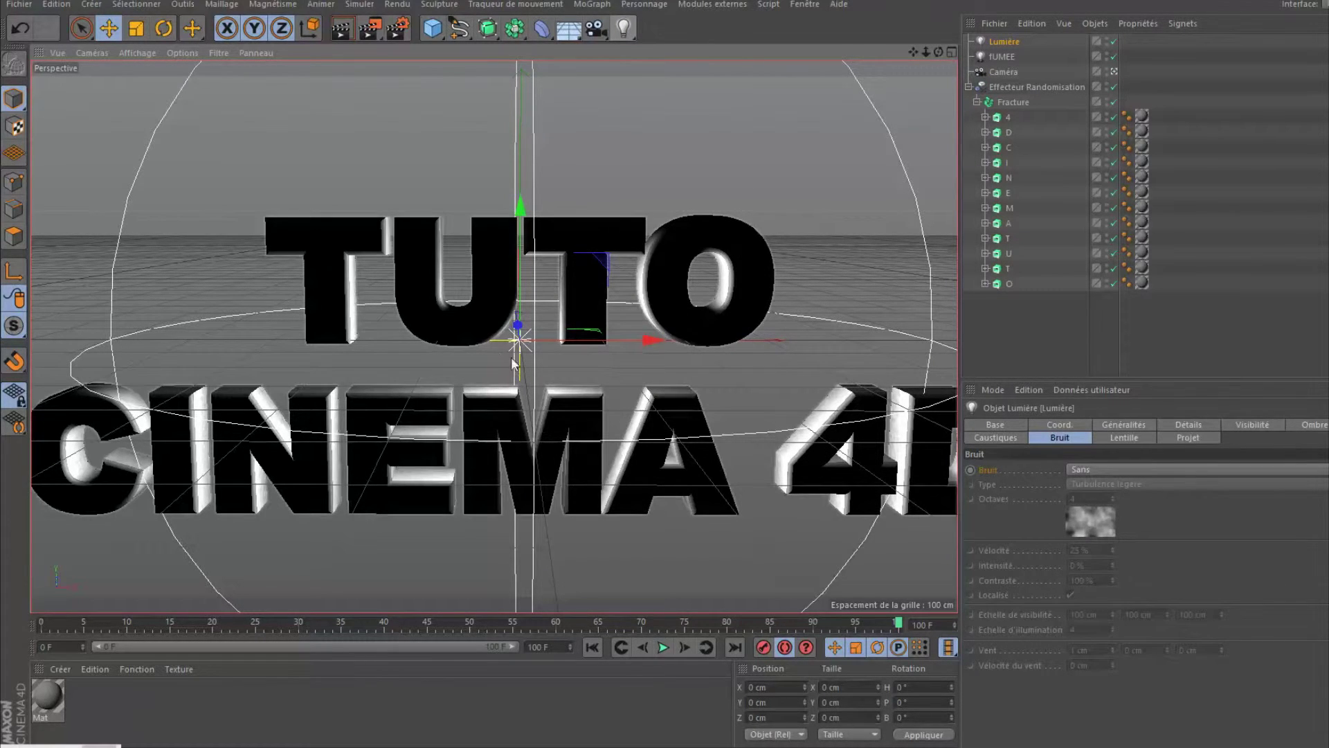
pyautogui.moveTo(517, 333); pyautogui.dragTo(519, 352)
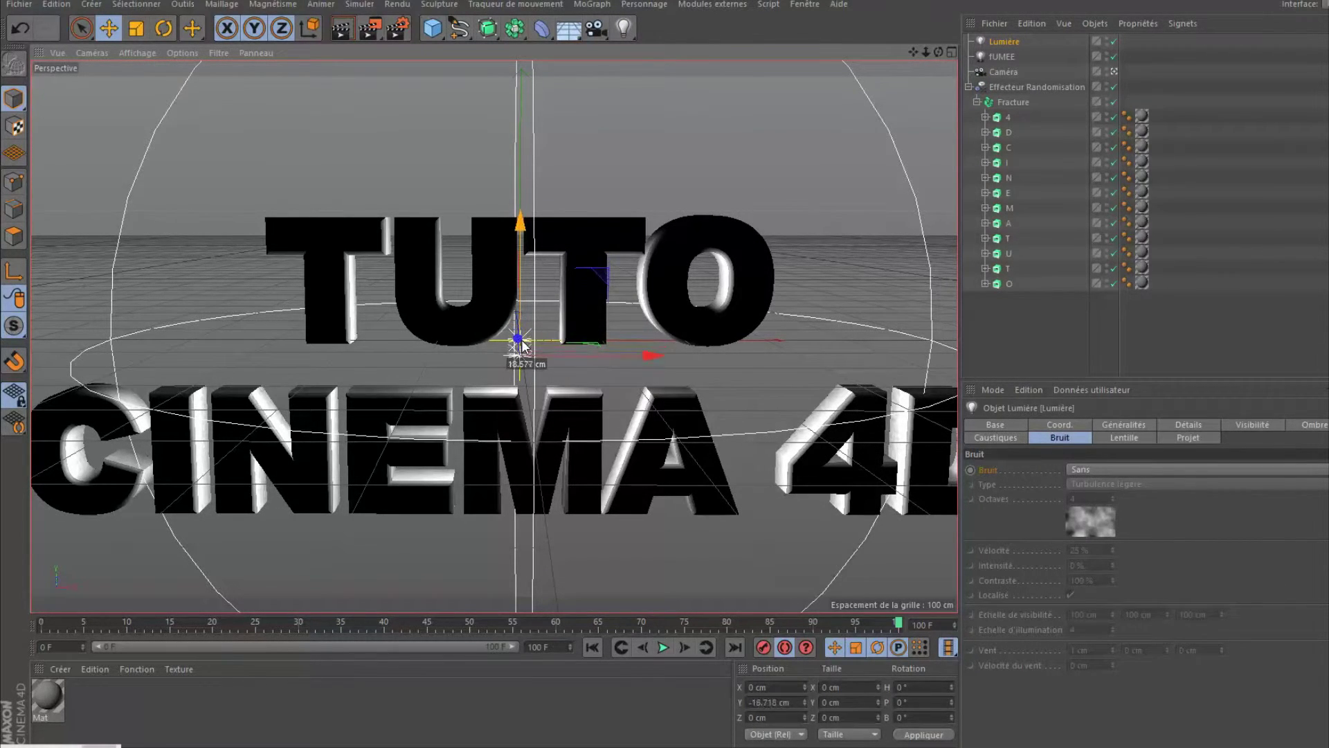
pyautogui.click(1114, 71)
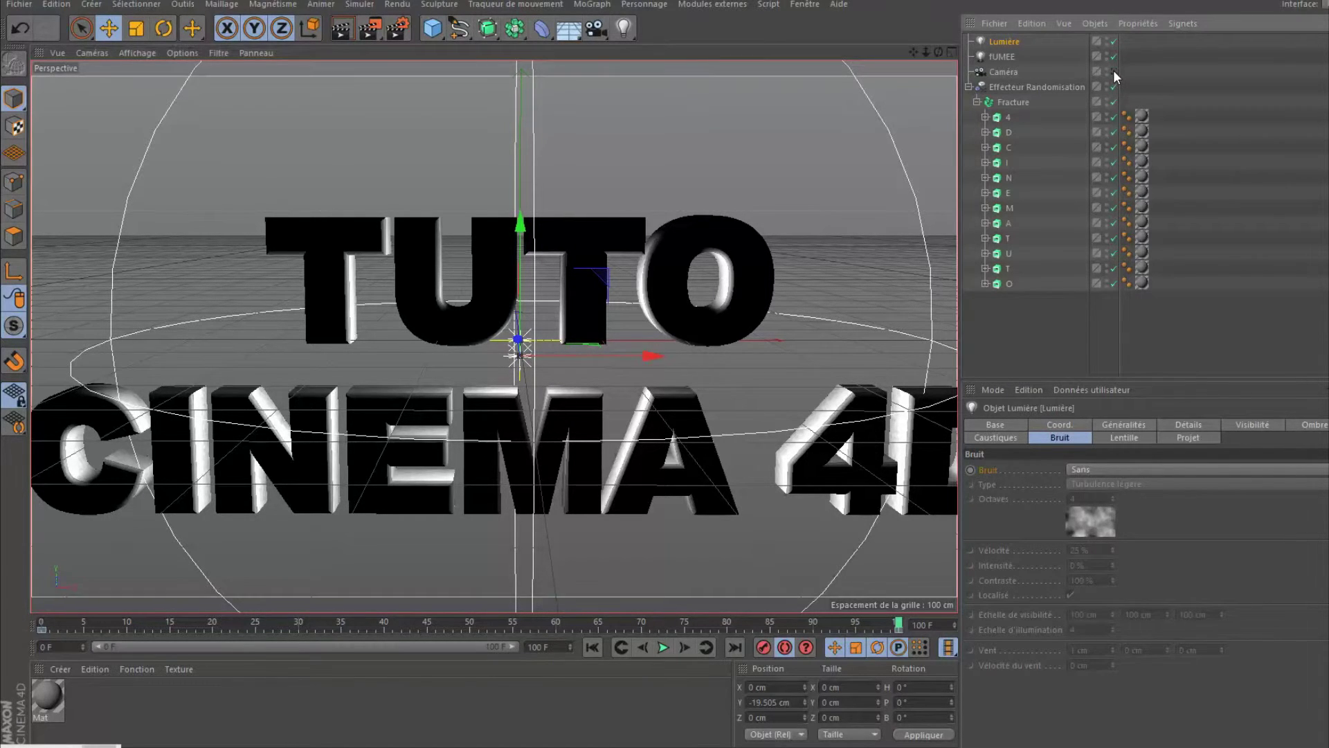
pyautogui.moveTo(937, 52); pyautogui.dragTo(920, 69)
pyautogui.moveTo(616, 327)
pyautogui.mouseDown()
pyautogui.moveTo(315, 313)
pyautogui.moveTo(277, 114)
pyautogui.mouseUp()
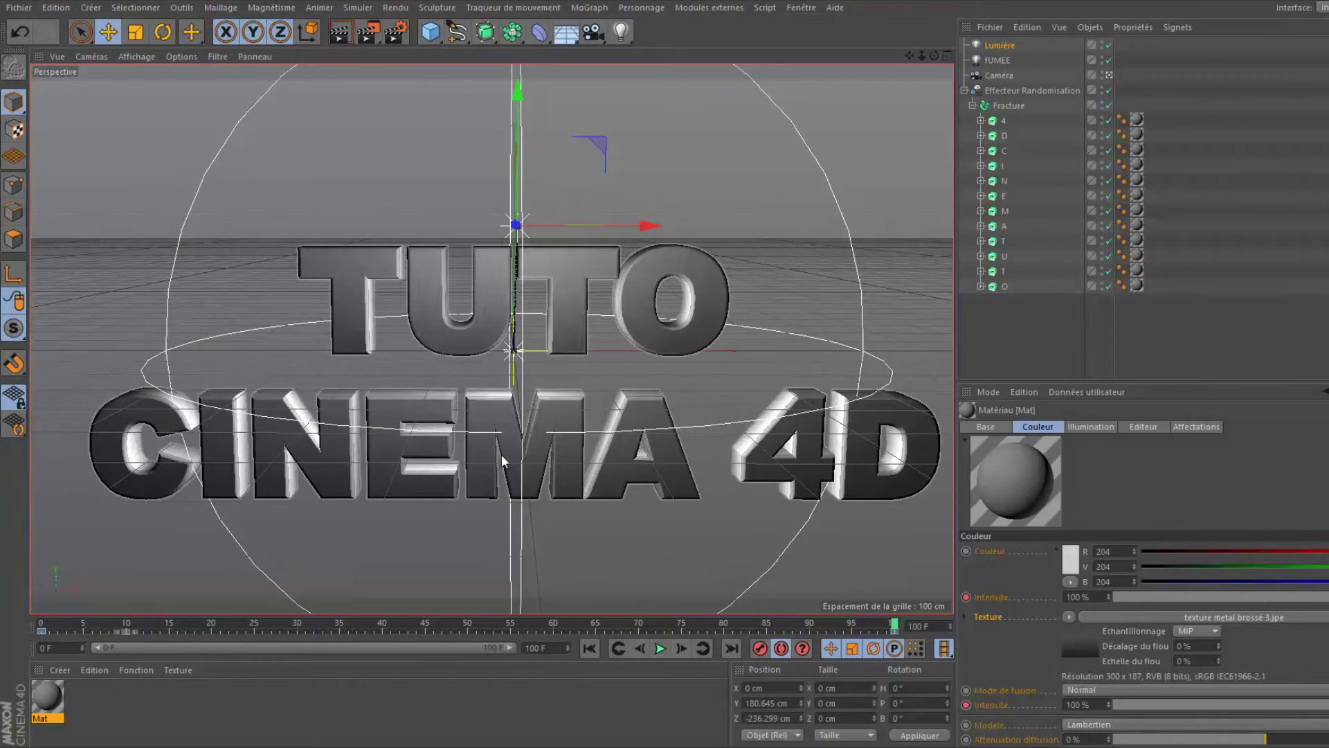
# Keyframe Mat's texture intensity at 0% at frame 100, restore it to 100%, and rewind to frame 0
pyautogui.doubleClick(45, 695)
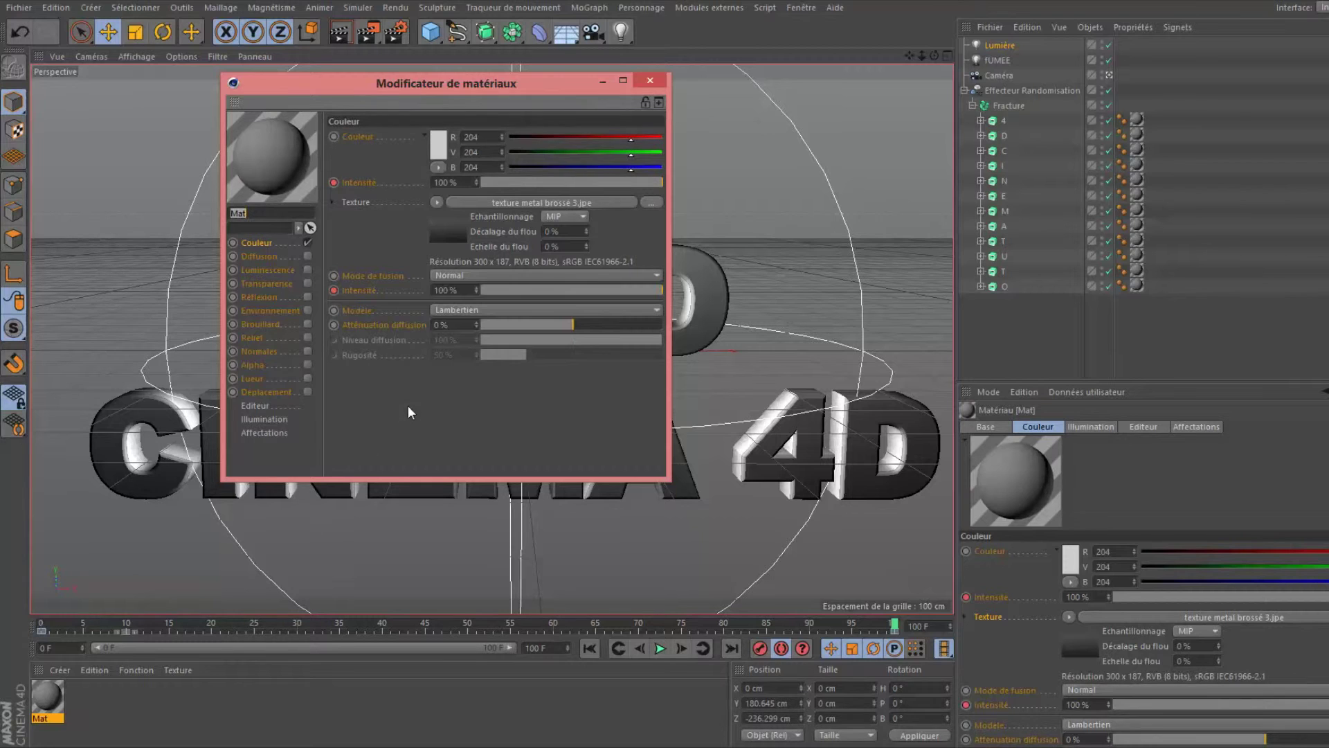
pyautogui.click(647, 82)
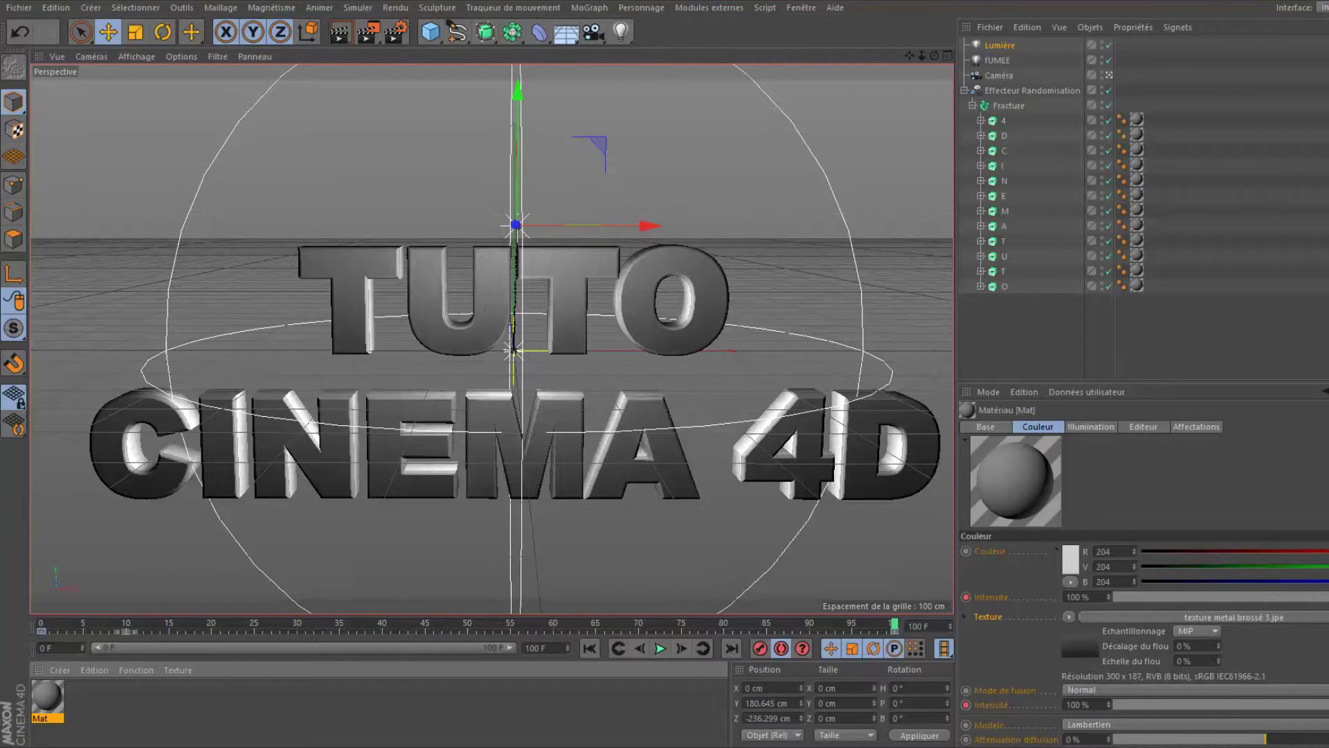
pyautogui.moveTo(1322, 704); pyautogui.dragTo(1104, 713)
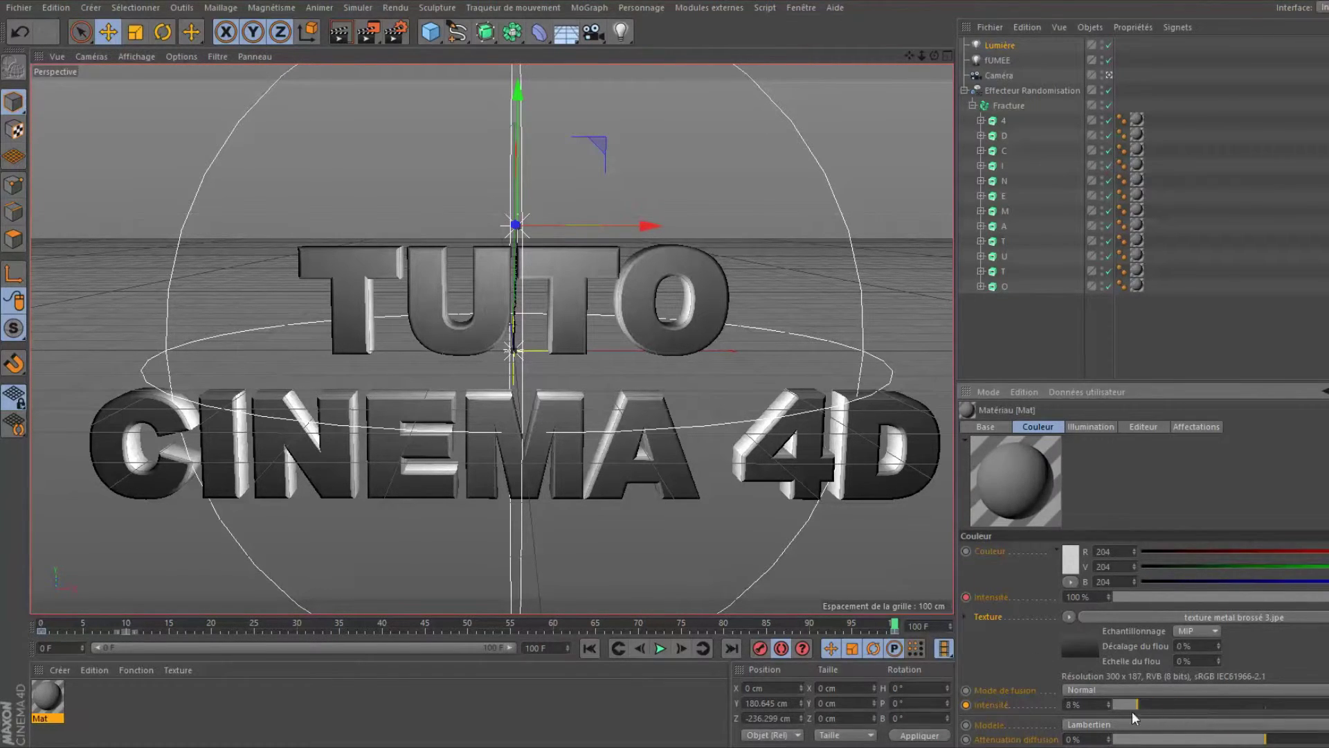
pyautogui.click(966, 705)
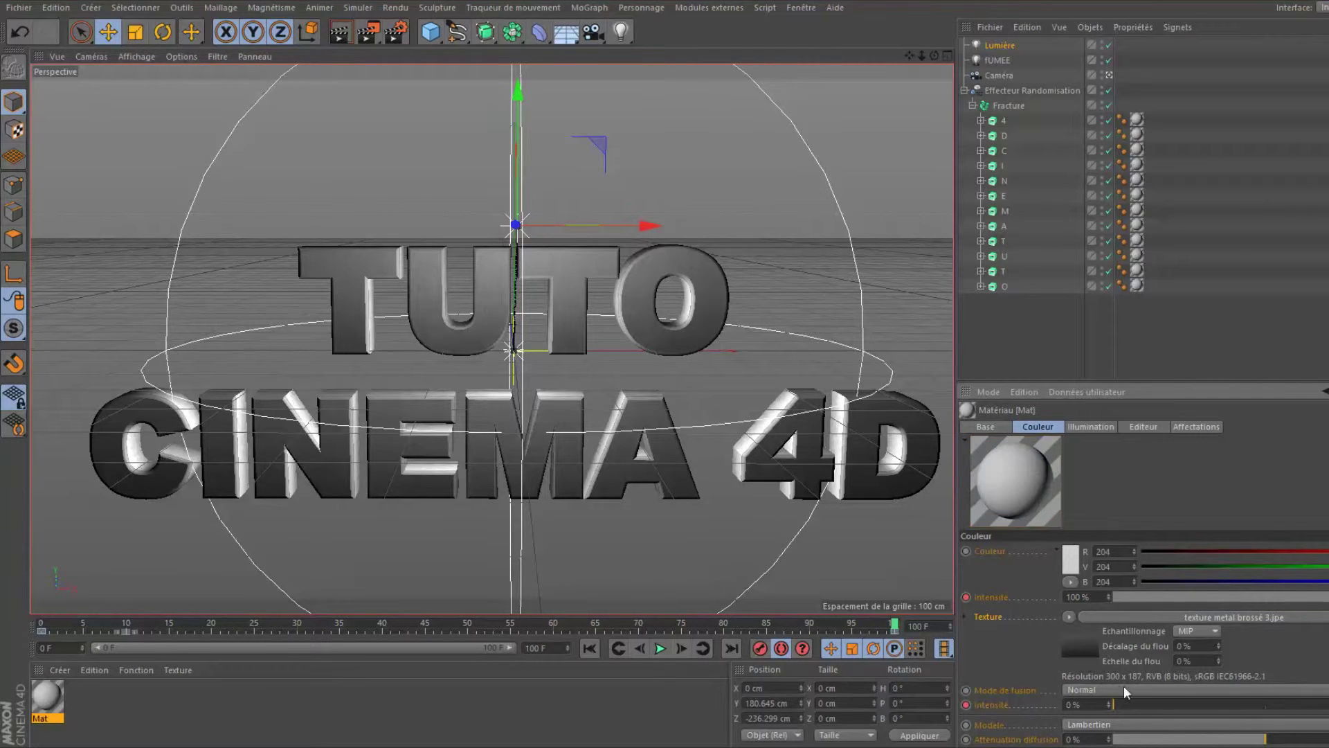
pyautogui.moveTo(1115, 702); pyautogui.dragTo(1326, 704)
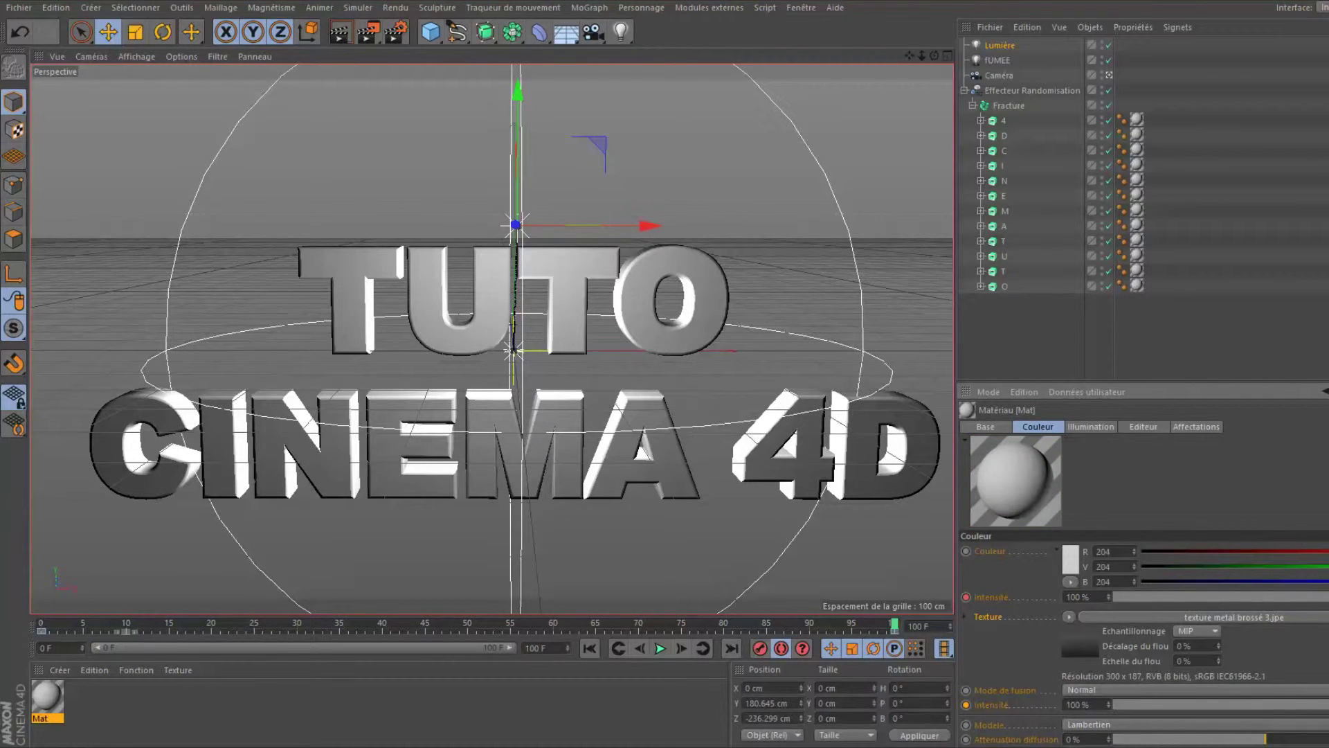
pyautogui.moveTo(892, 627); pyautogui.dragTo(23, 616)
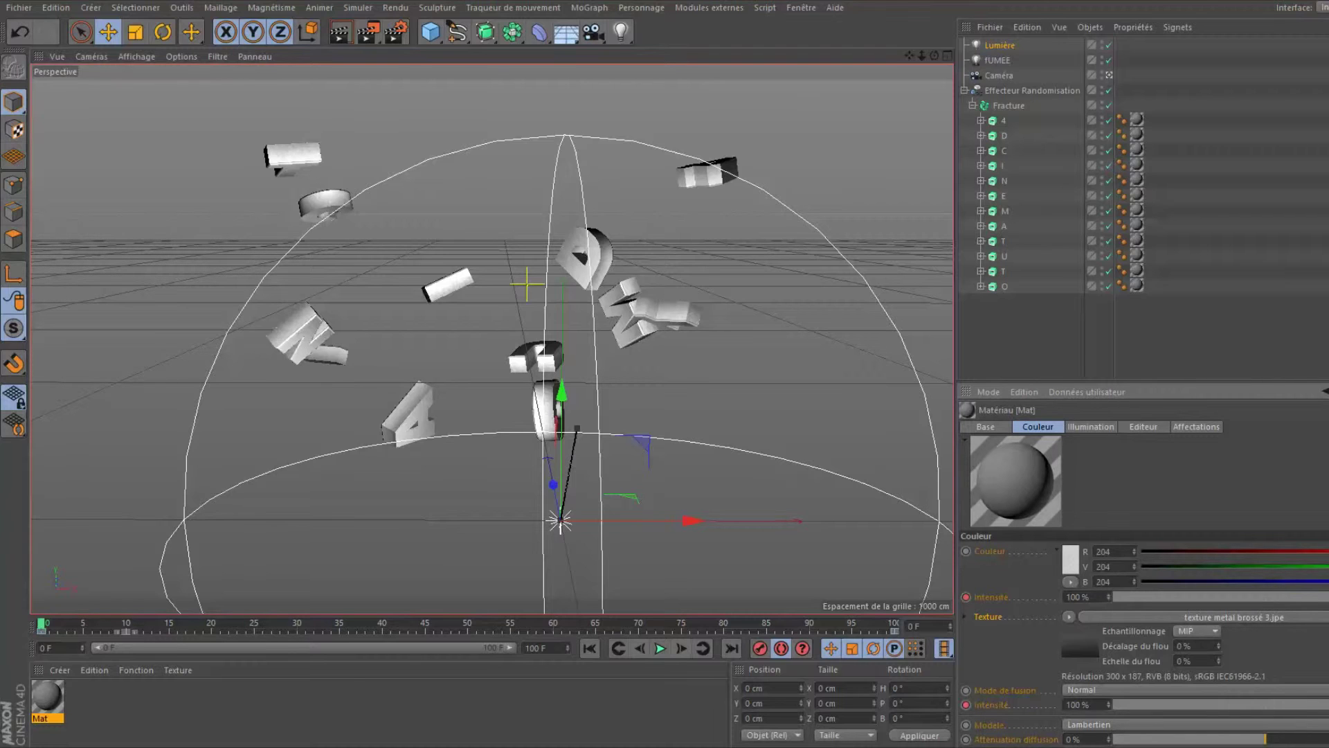
# Set Mat's texture intensity to 0% at frame 0 and 16% at frame 10, then adjust the final frame
pyautogui.moveTo(1281, 704); pyautogui.dragTo(1167, 710)
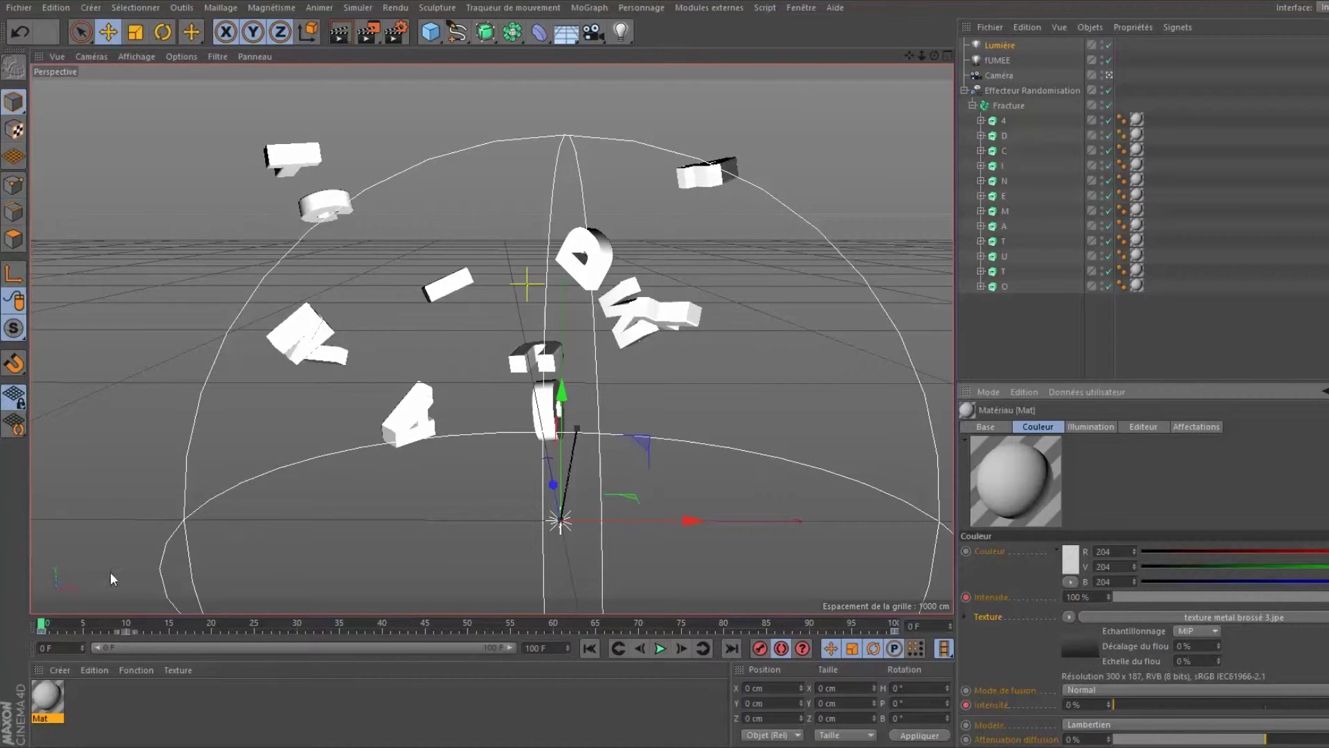
pyautogui.moveTo(43, 627); pyautogui.dragTo(130, 632)
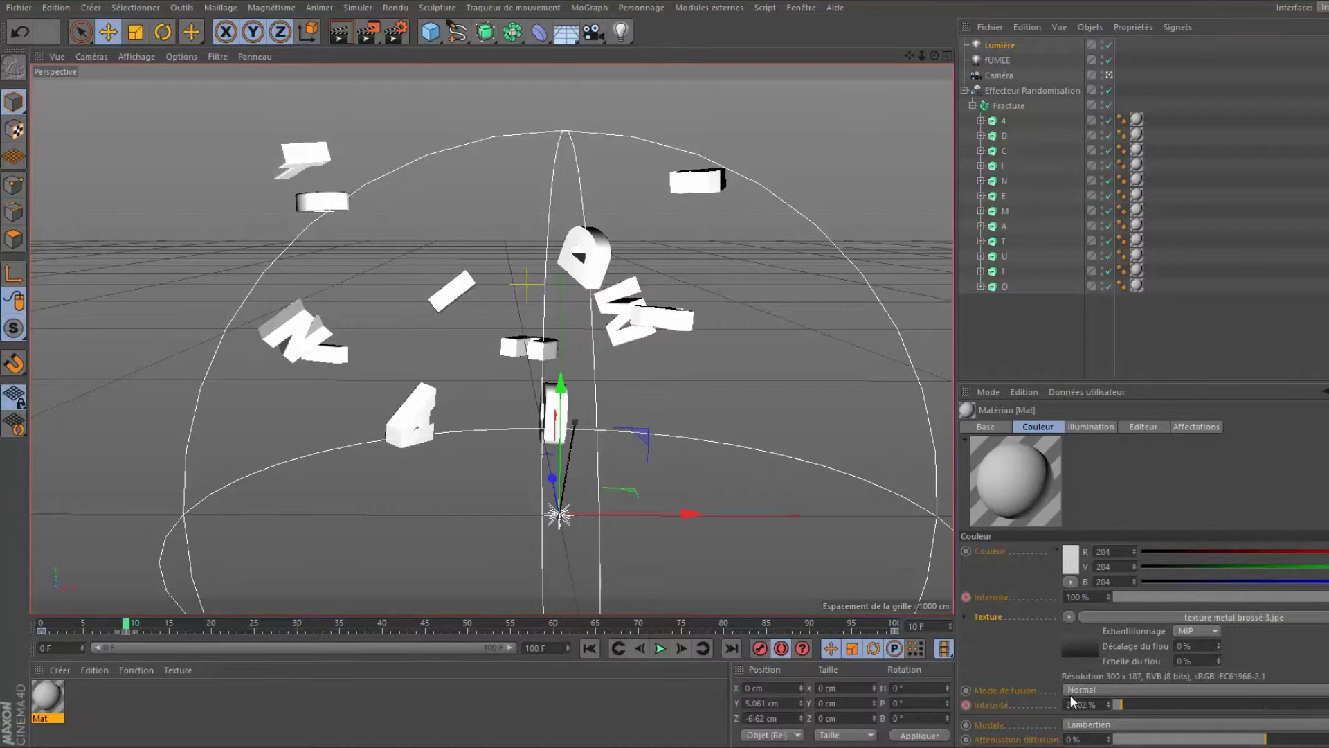
pyautogui.moveTo(1120, 705); pyautogui.dragTo(1158, 704)
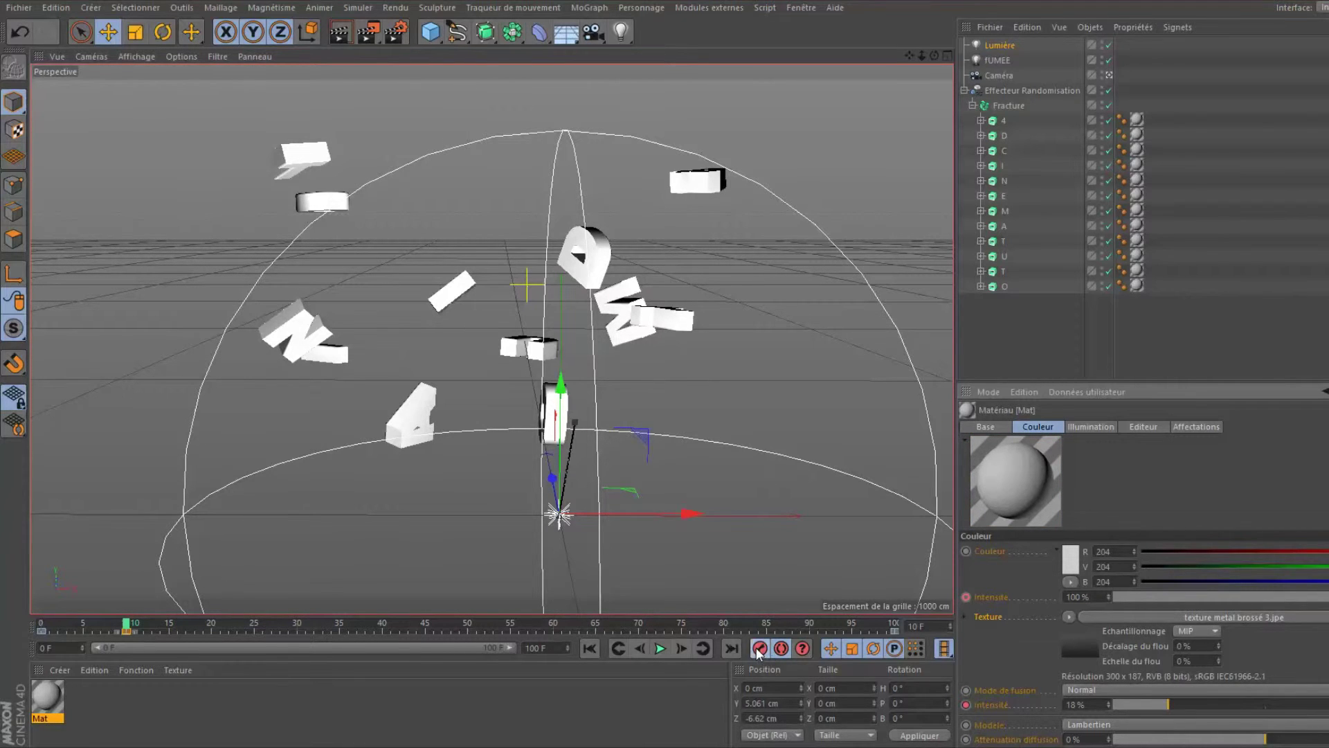
pyautogui.moveTo(126, 627); pyautogui.dragTo(903, 624)
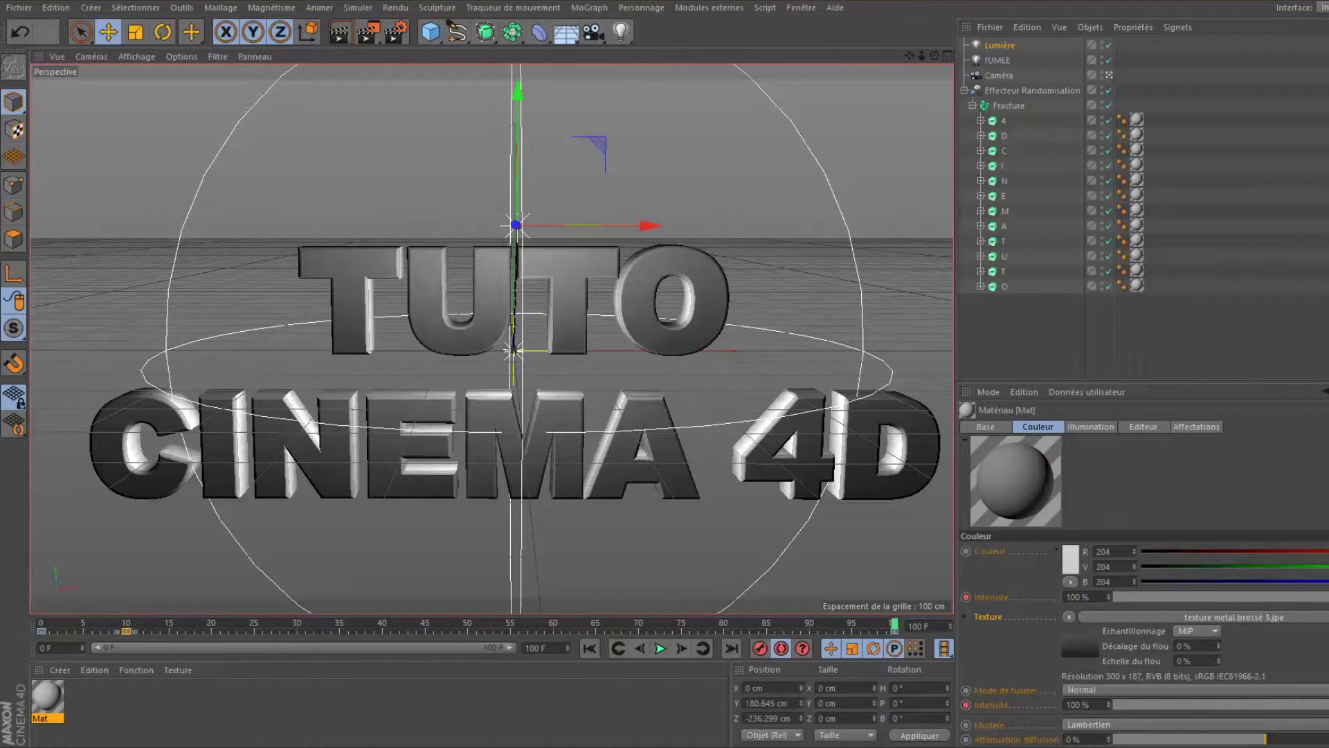
pyautogui.moveTo(1108, 704); pyautogui.dragTo(1322, 709)
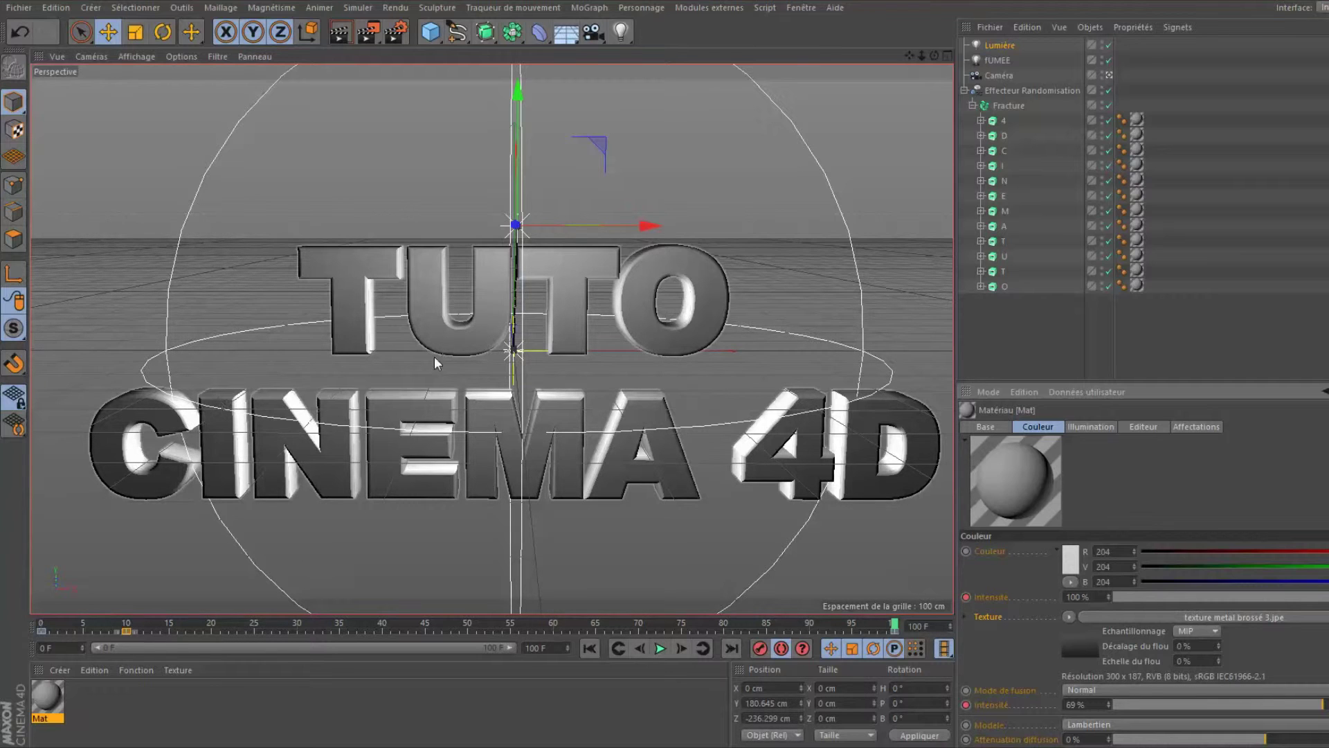
# Leave the camera view and push the FUMEE light farther back along its Z axis
pyautogui.click(1108, 75)
pyautogui.click(1108, 75)
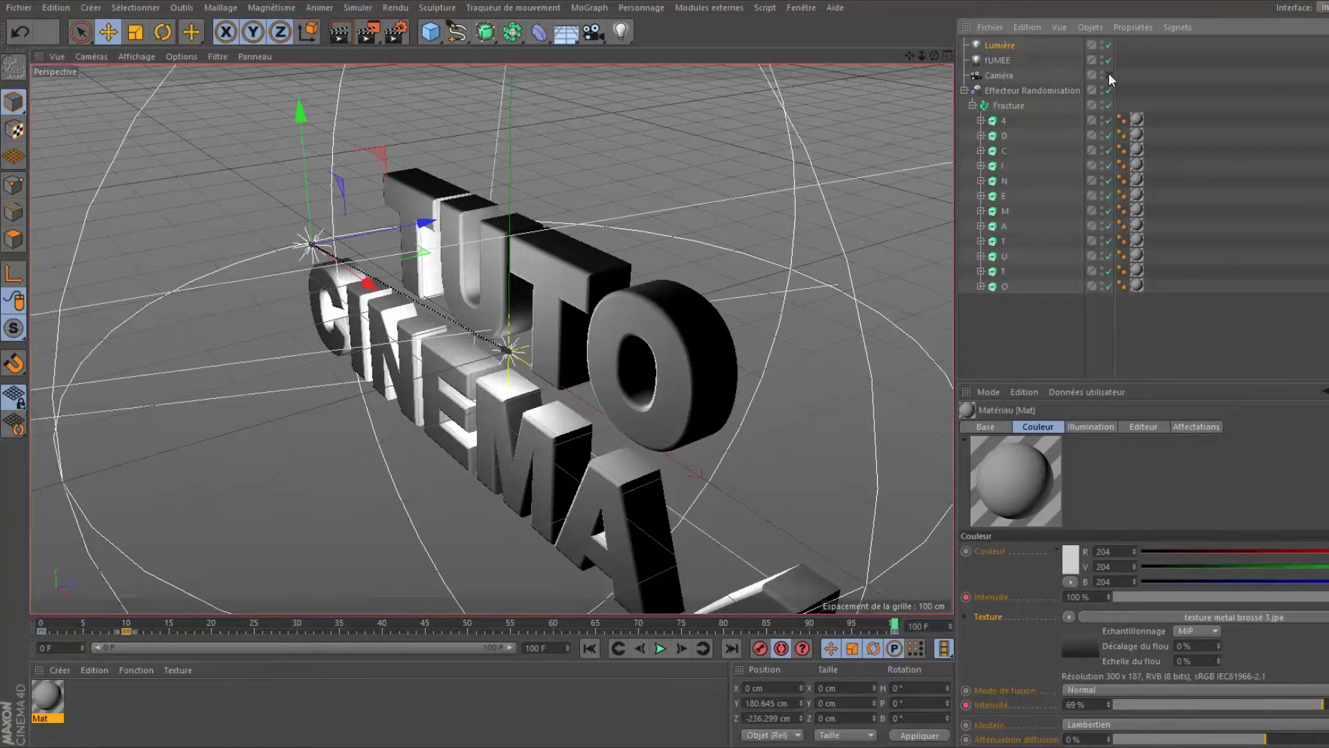
pyautogui.click(1000, 59)
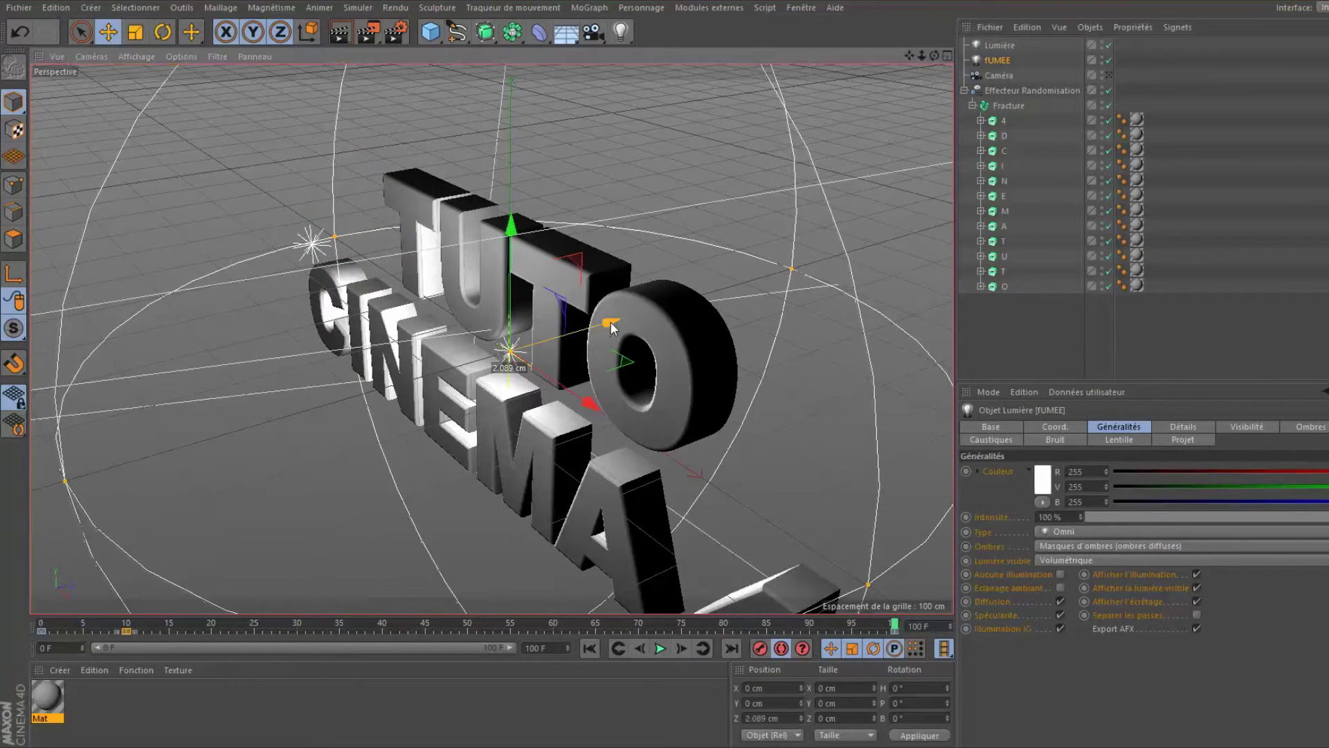
pyautogui.moveTo(609, 322); pyautogui.dragTo(890, 236)
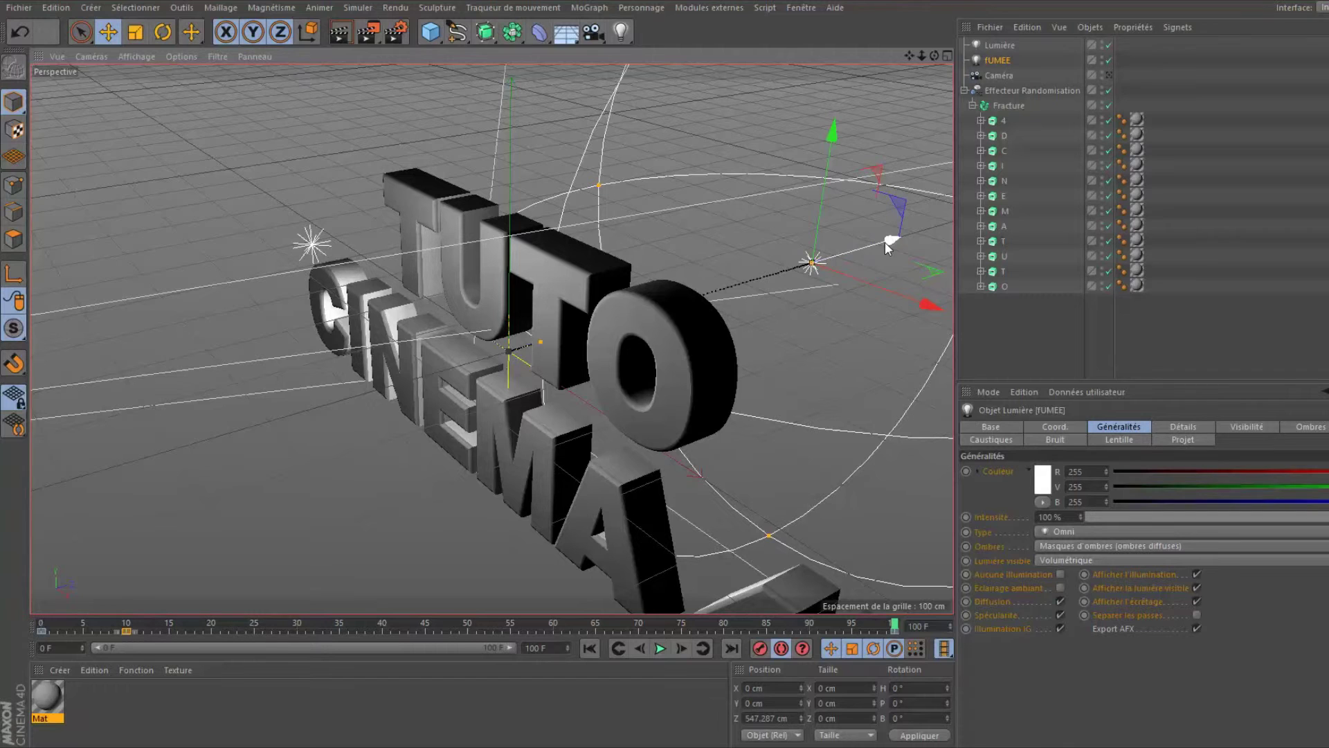
pyautogui.moveTo(890, 238); pyautogui.dragTo(912, 221)
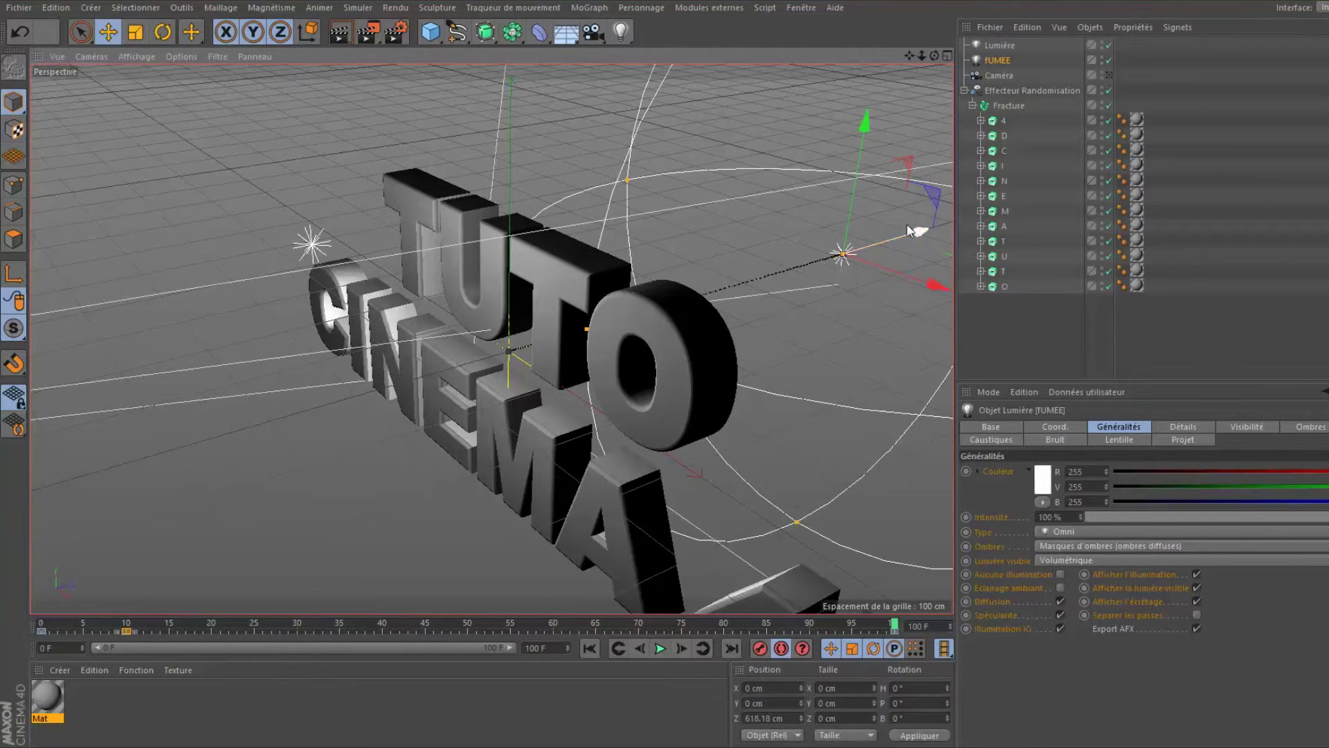
# Move the Lumière light forward to Z -318.117 cm and return to the scene camera view
pyautogui.click(995, 46)
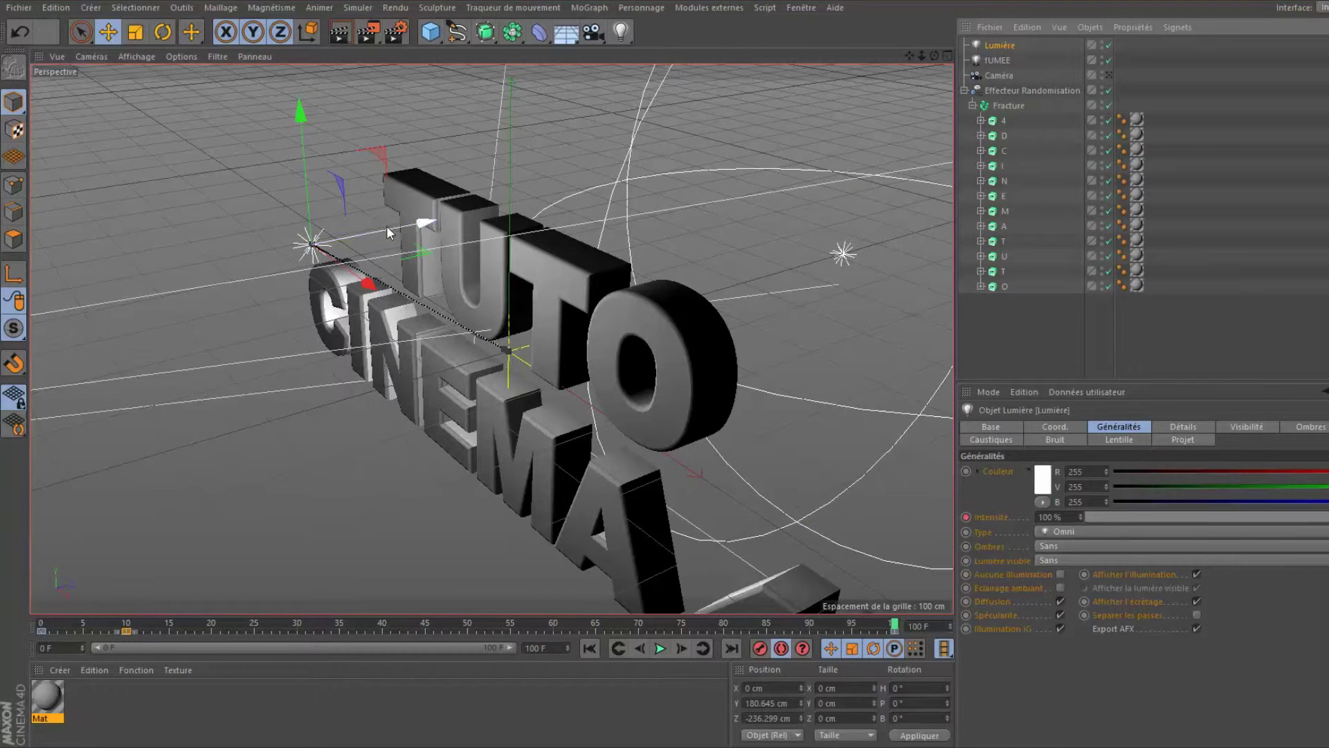
pyautogui.moveTo(425, 224); pyautogui.dragTo(350, 239)
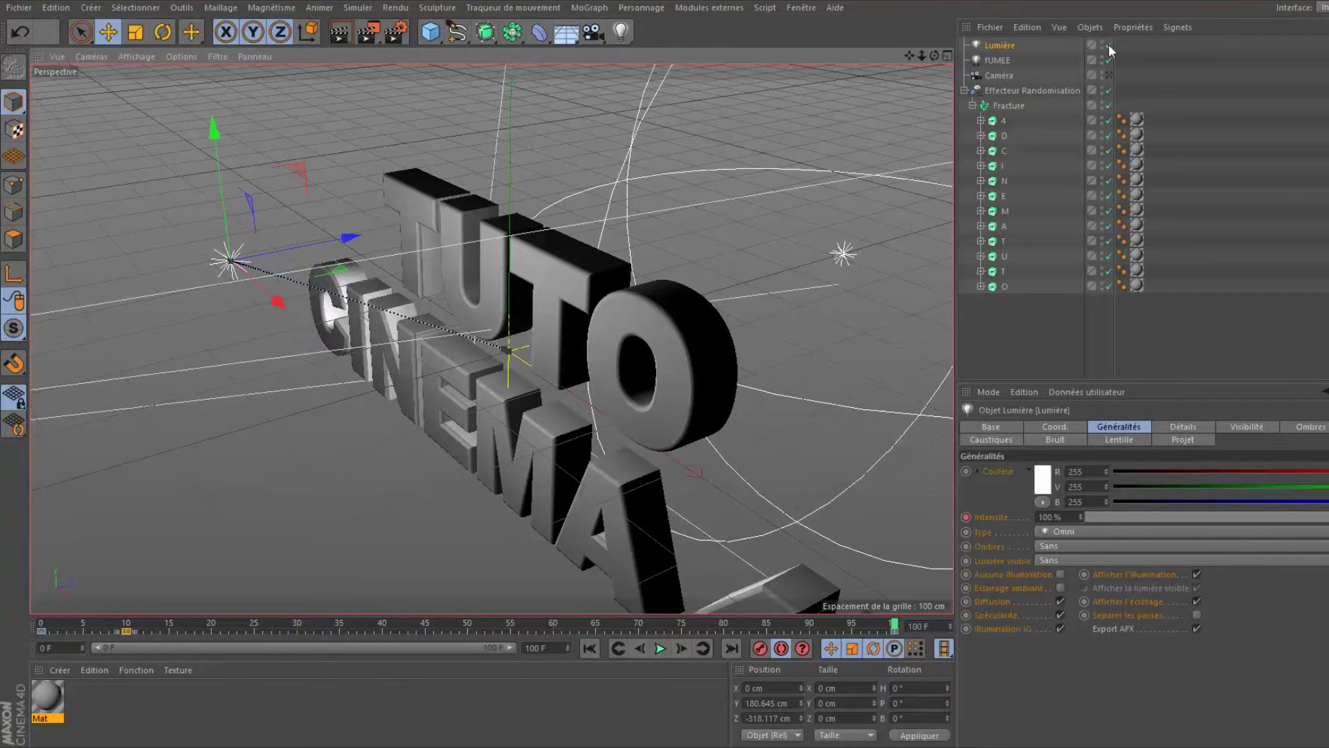
pyautogui.click(1109, 74)
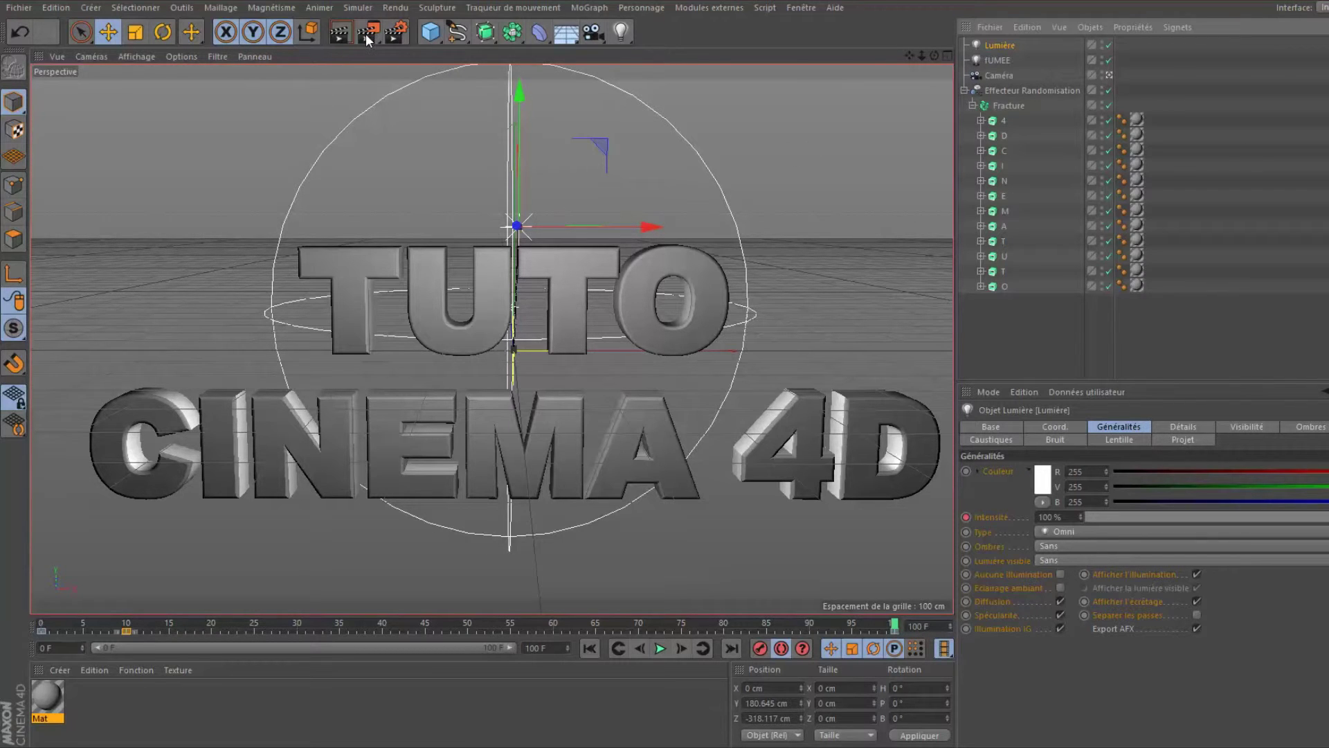
# Re-render the animation to the Picture Viewer, overwriting YOUTUBE TUTO C4D FUMEE.avi
pyautogui.click(468, 710)
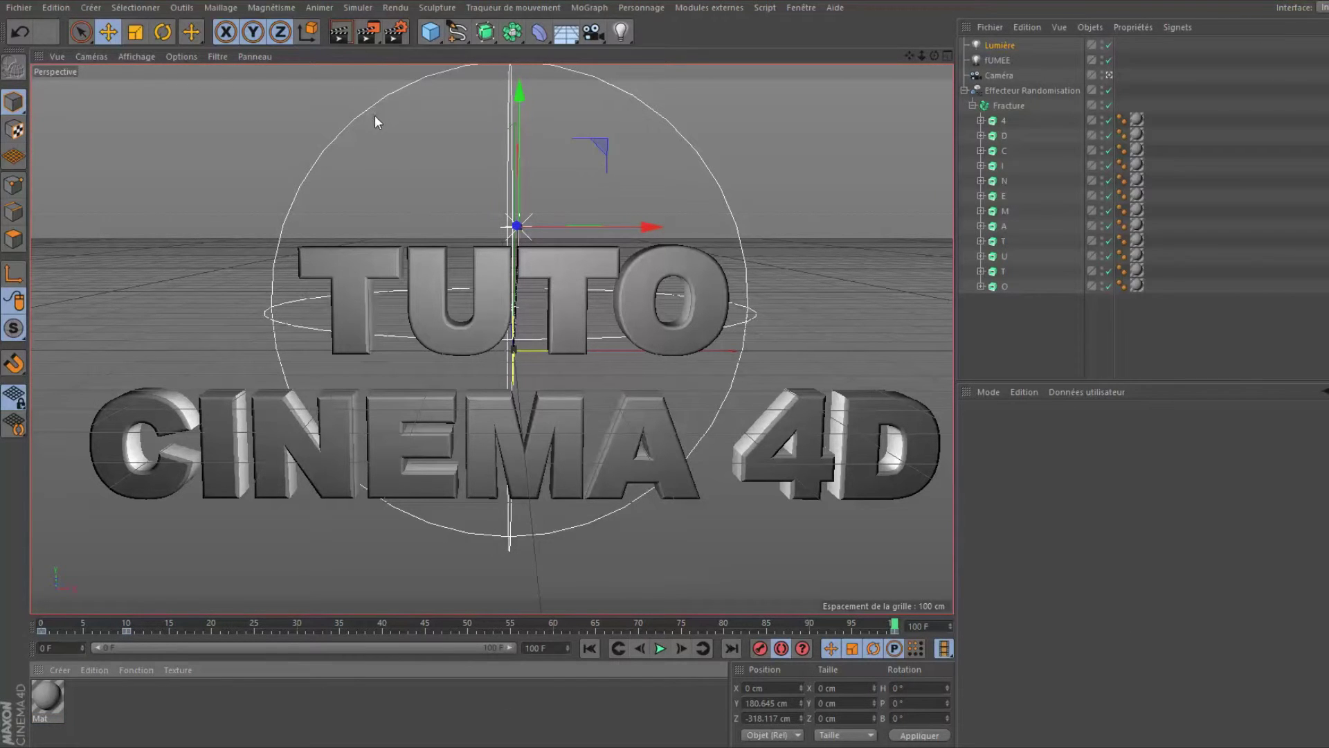
pyautogui.click(516, 226)
pyautogui.click(368, 31)
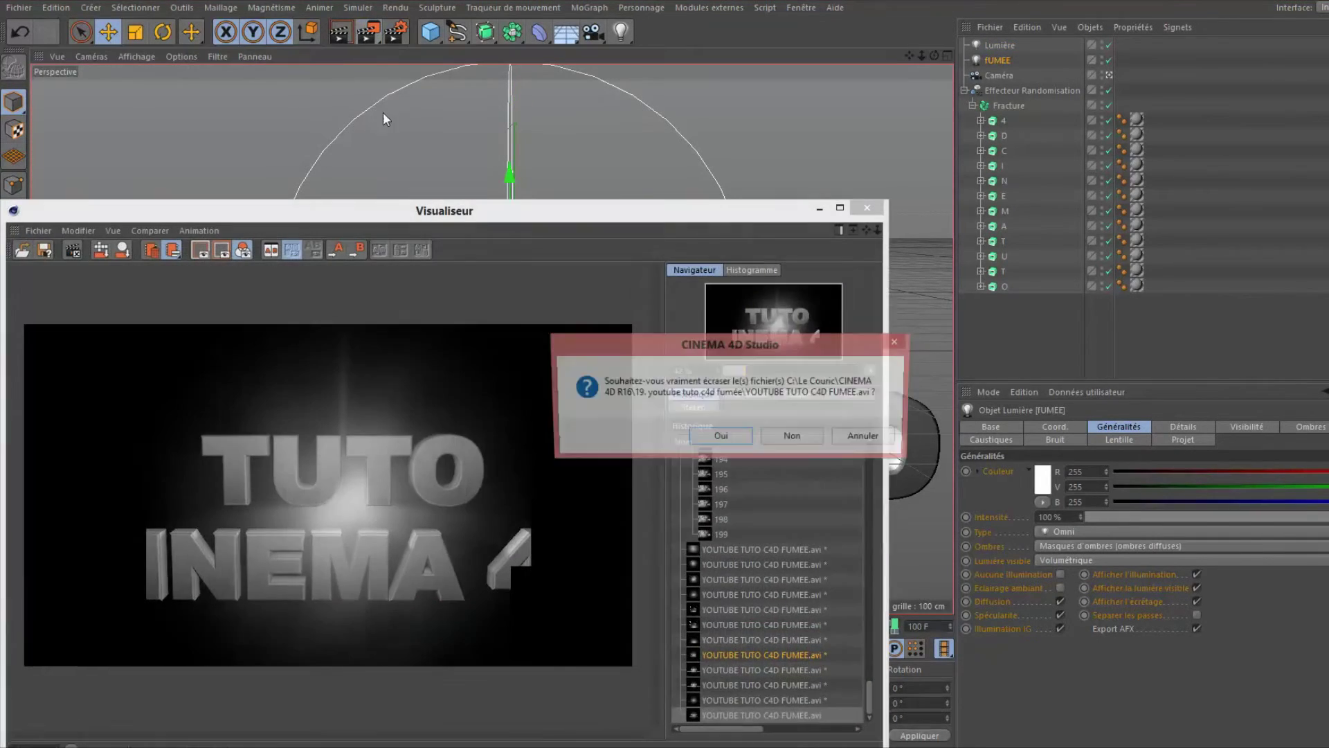
pyautogui.click(742, 439)
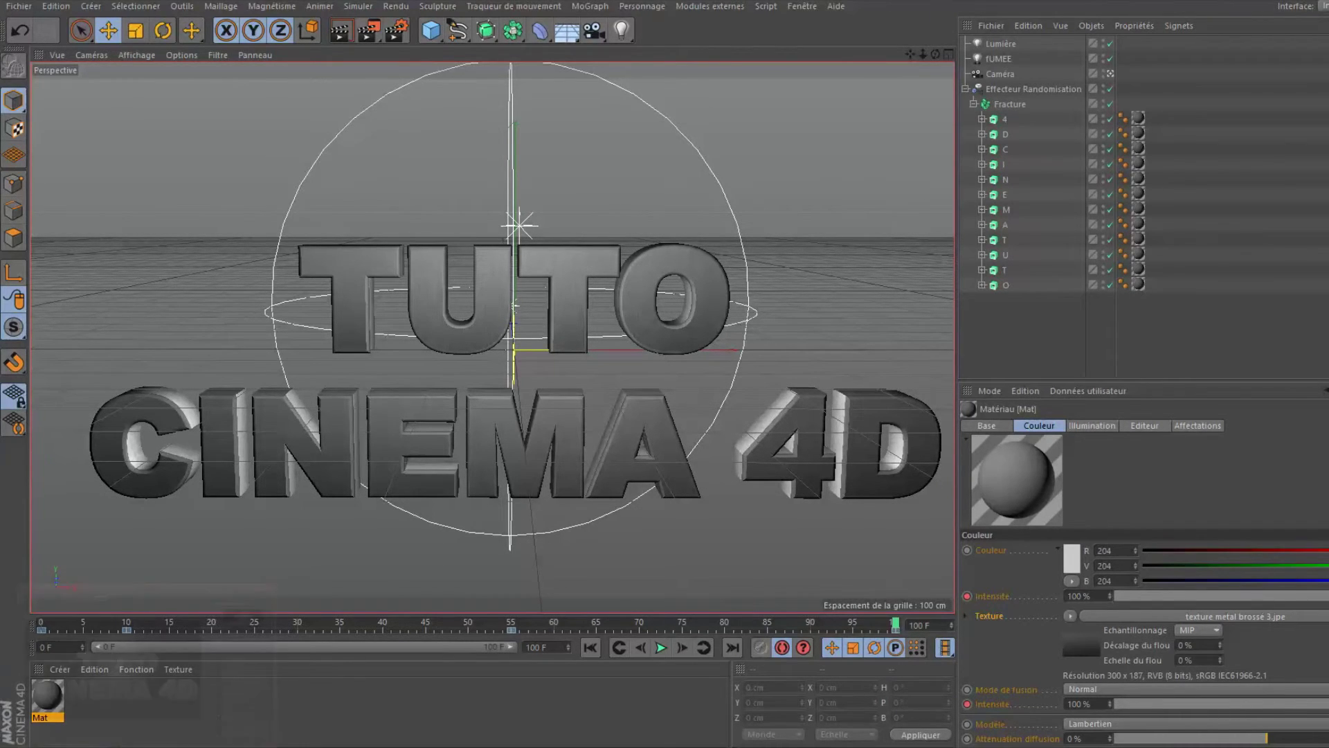
# Review the finished render, then render frame 55 (texture intensity about 36%) as a still
pyautogui.hotkey('shift', 'r')
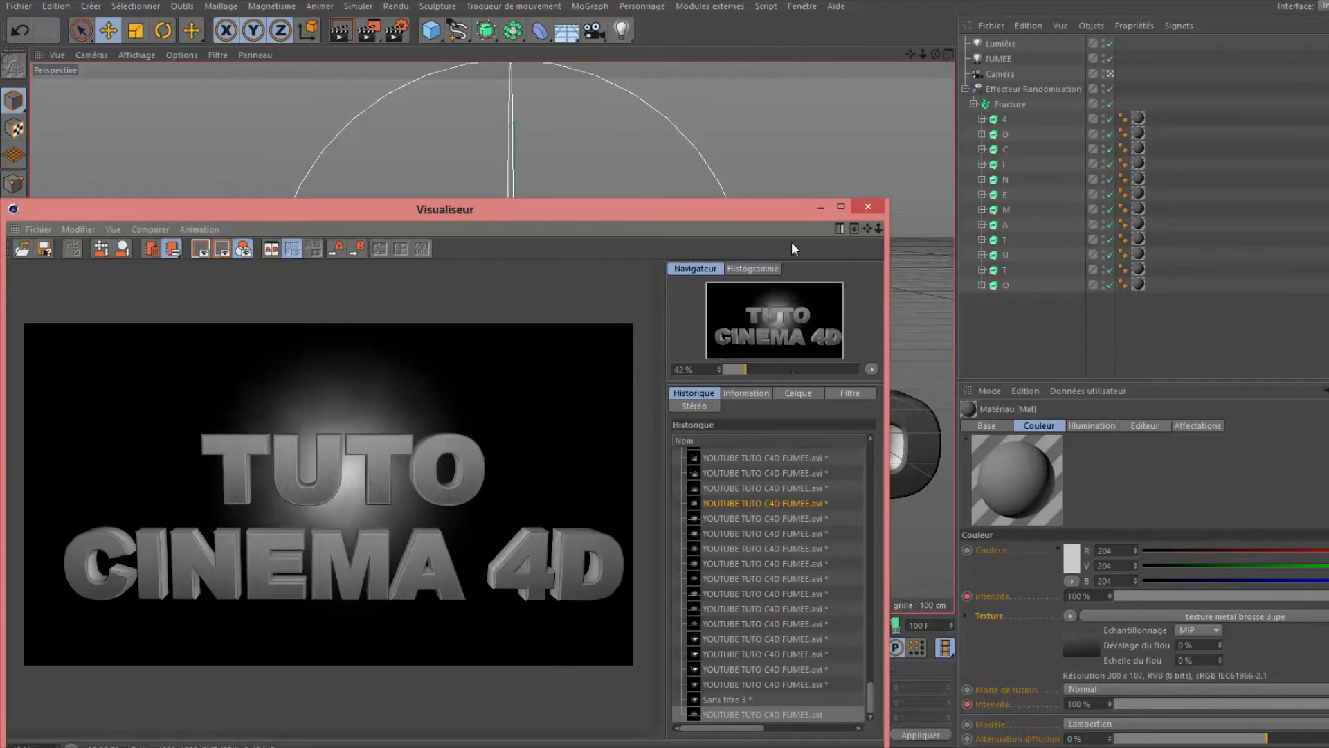
pyautogui.click(820, 205)
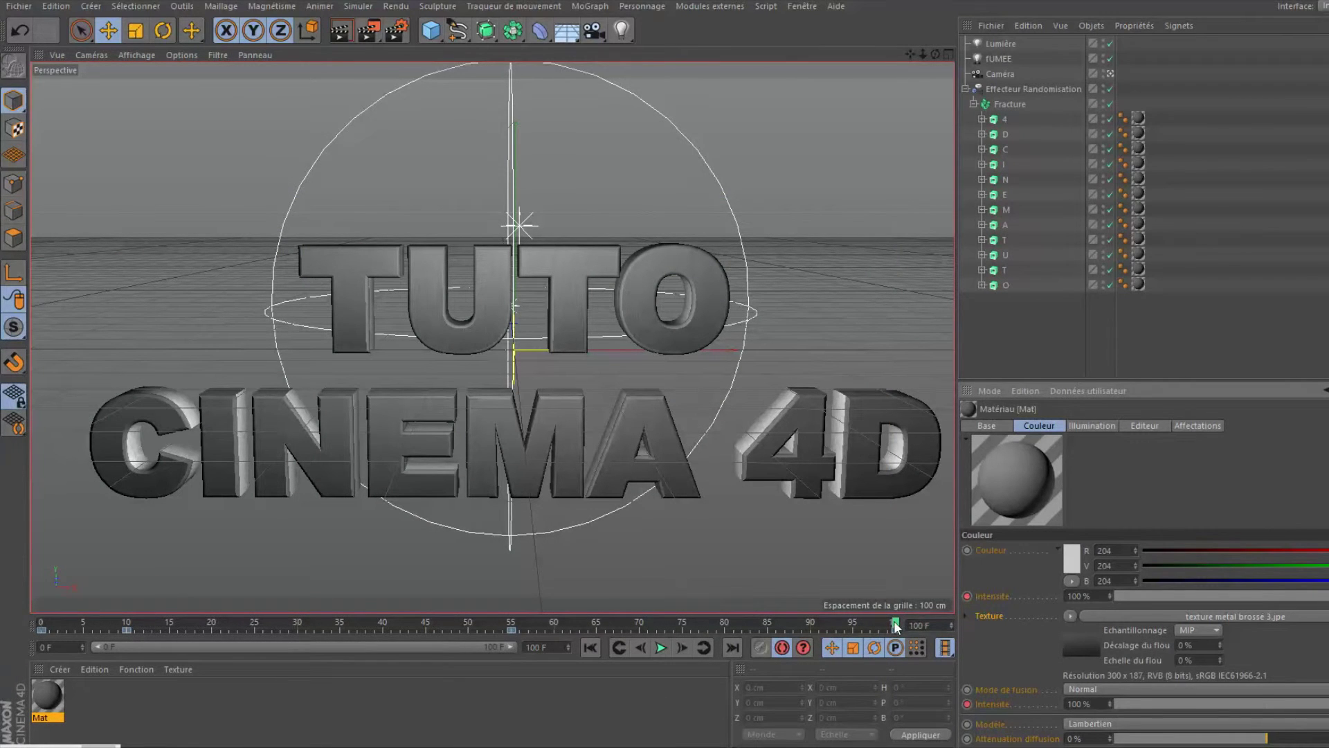
pyautogui.moveTo(896, 624); pyautogui.dragTo(513, 629)
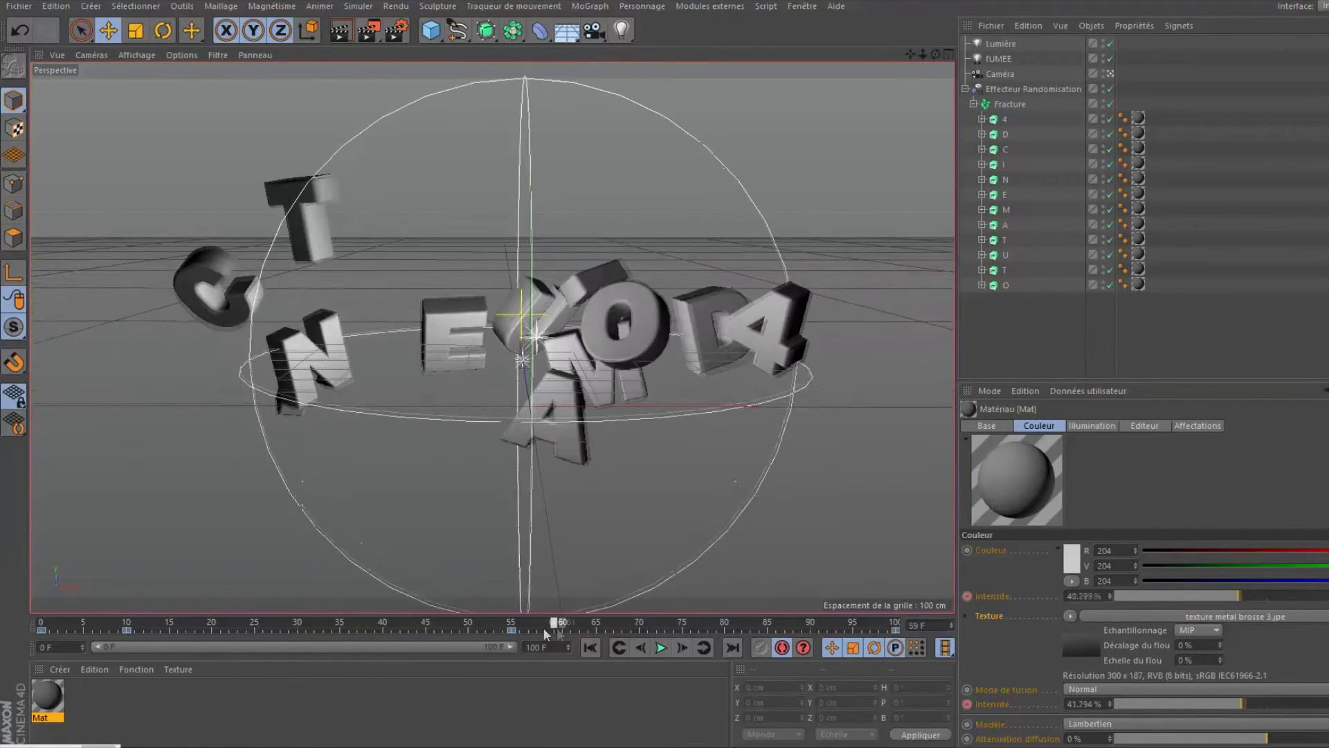
pyautogui.click(512, 629)
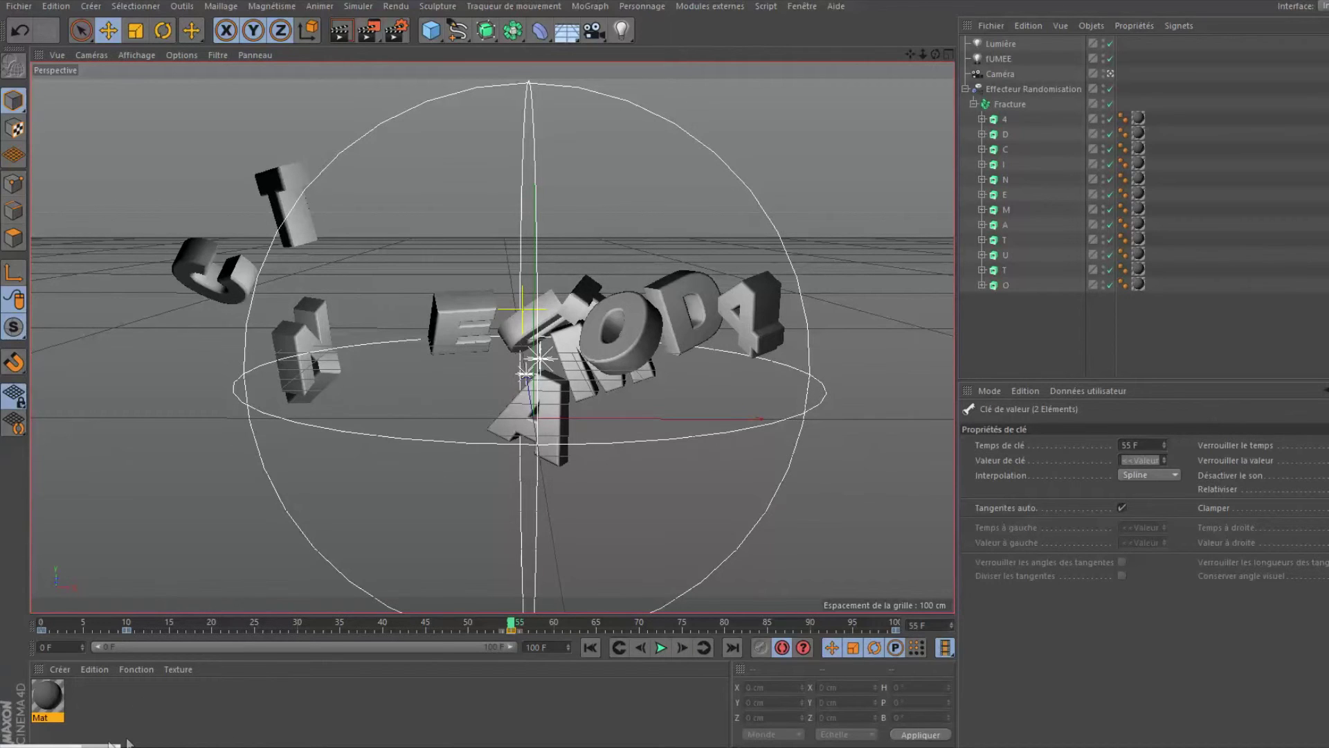
pyautogui.click(47, 705)
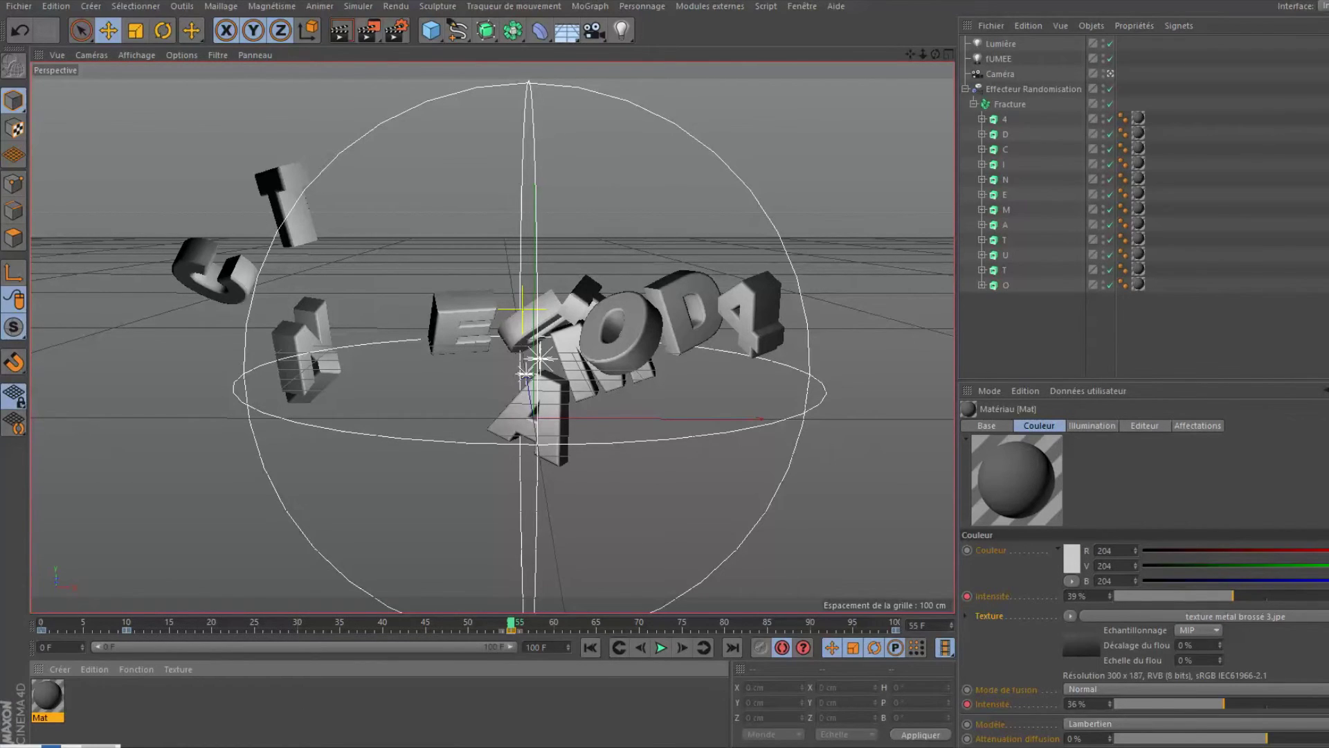
pyautogui.hotkey('shift', 'r')
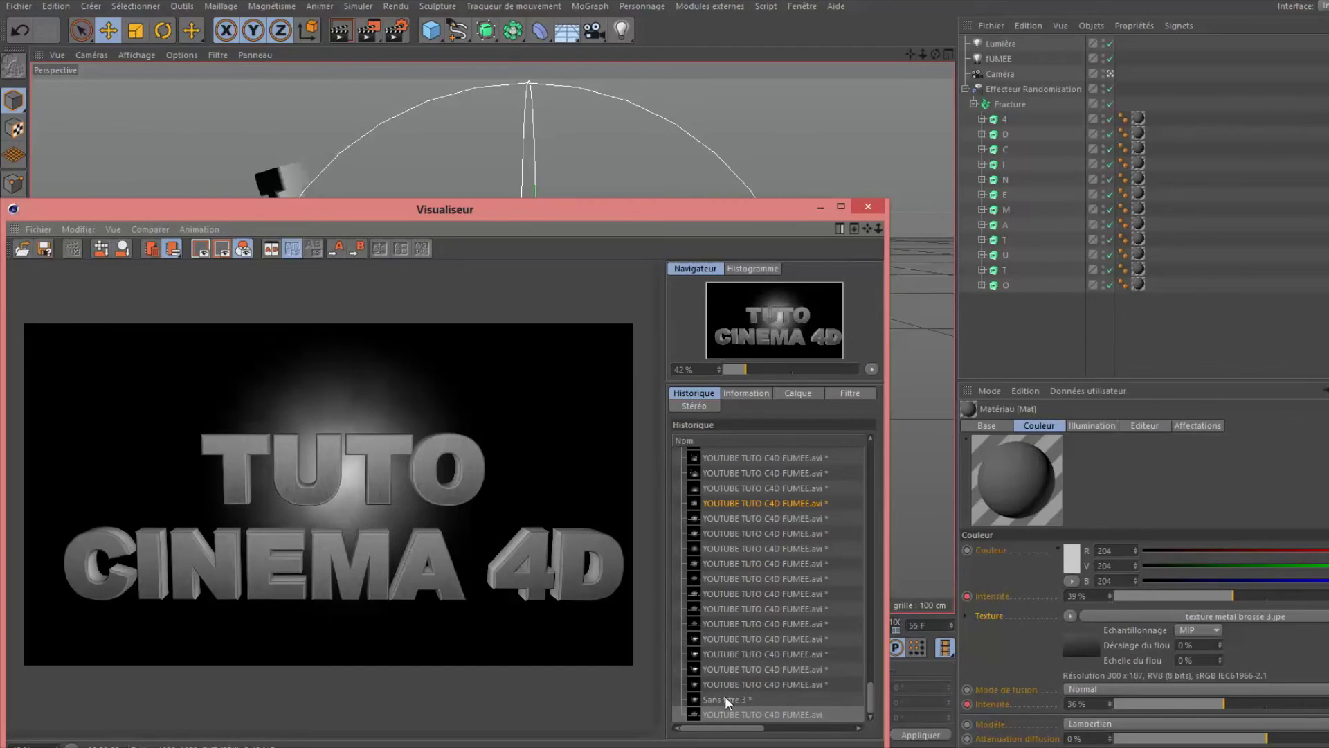
# Compare the Sans titre 3 still with the YOUTUBE TUTO C4D FUMEE.avi render, then close the viewer
pyautogui.click(724, 700)
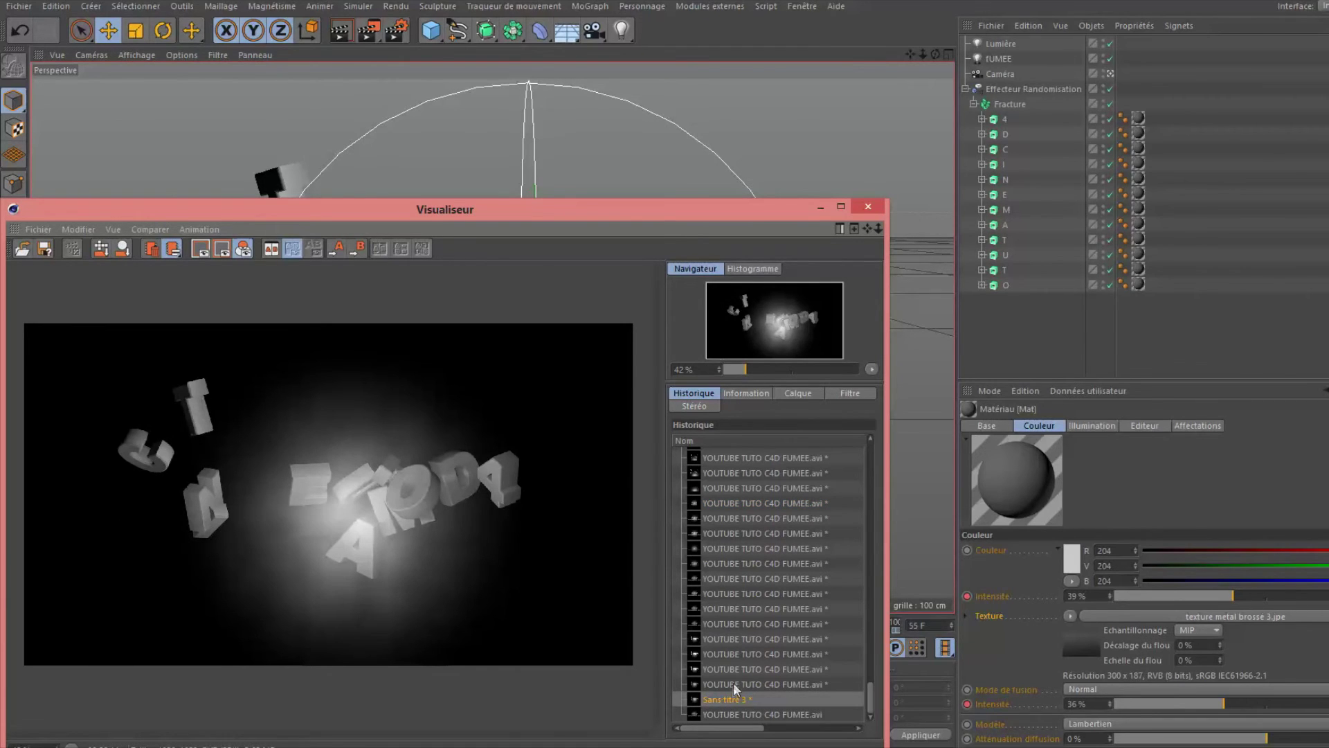
pyautogui.click(735, 684)
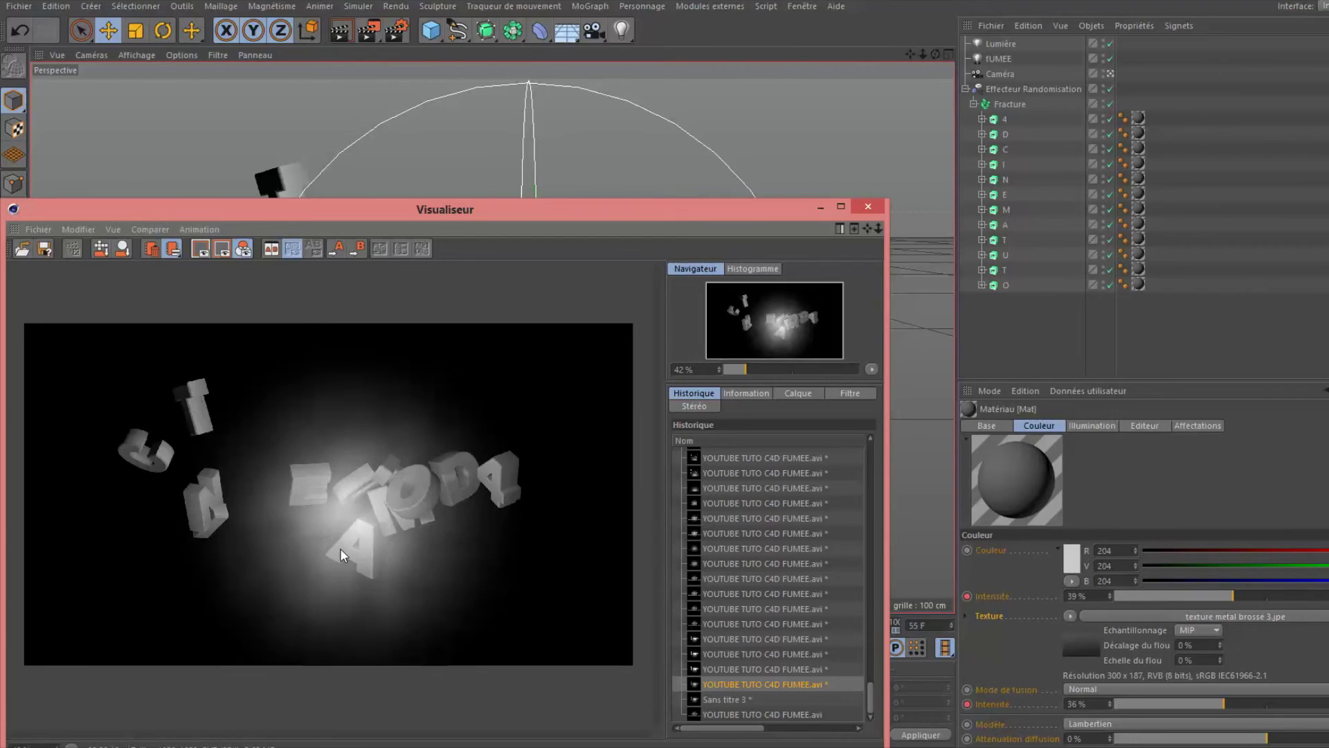
pyautogui.click(860, 206)
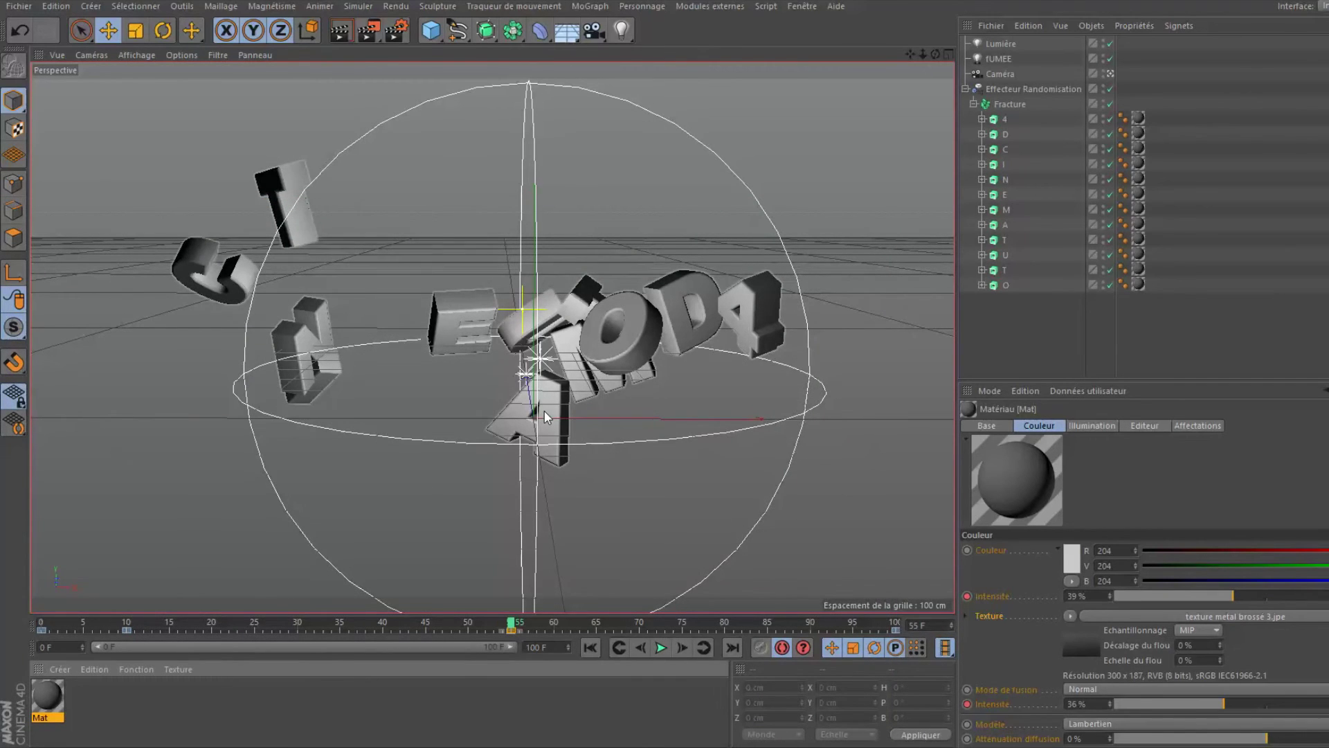